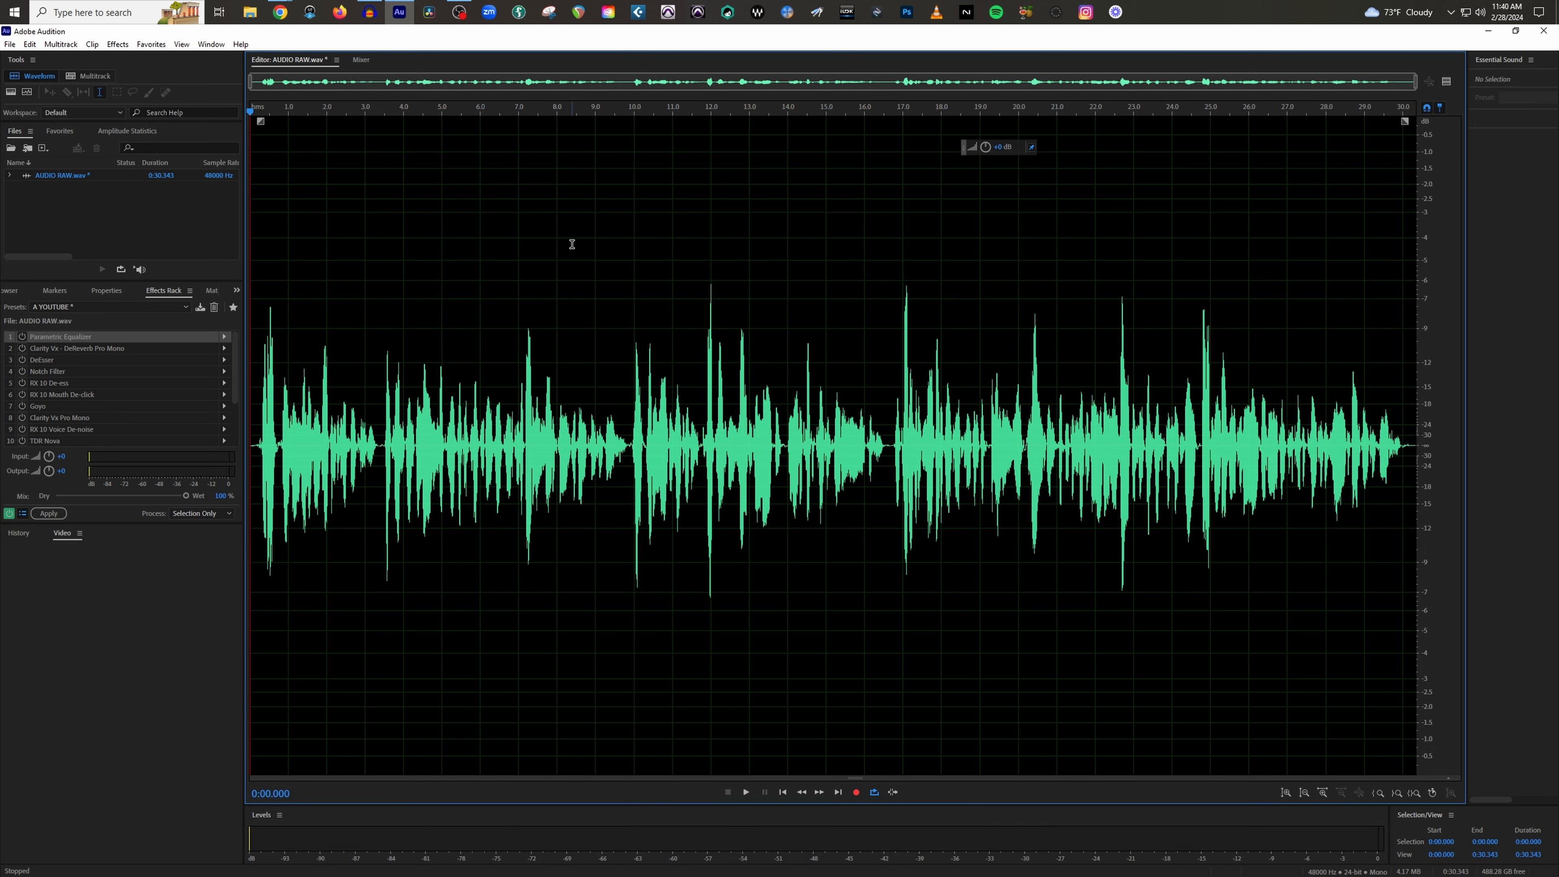
Load the A YOUTUBE preset into the effects rack and bypass its Parametric Equalizer
left_click(103, 306)
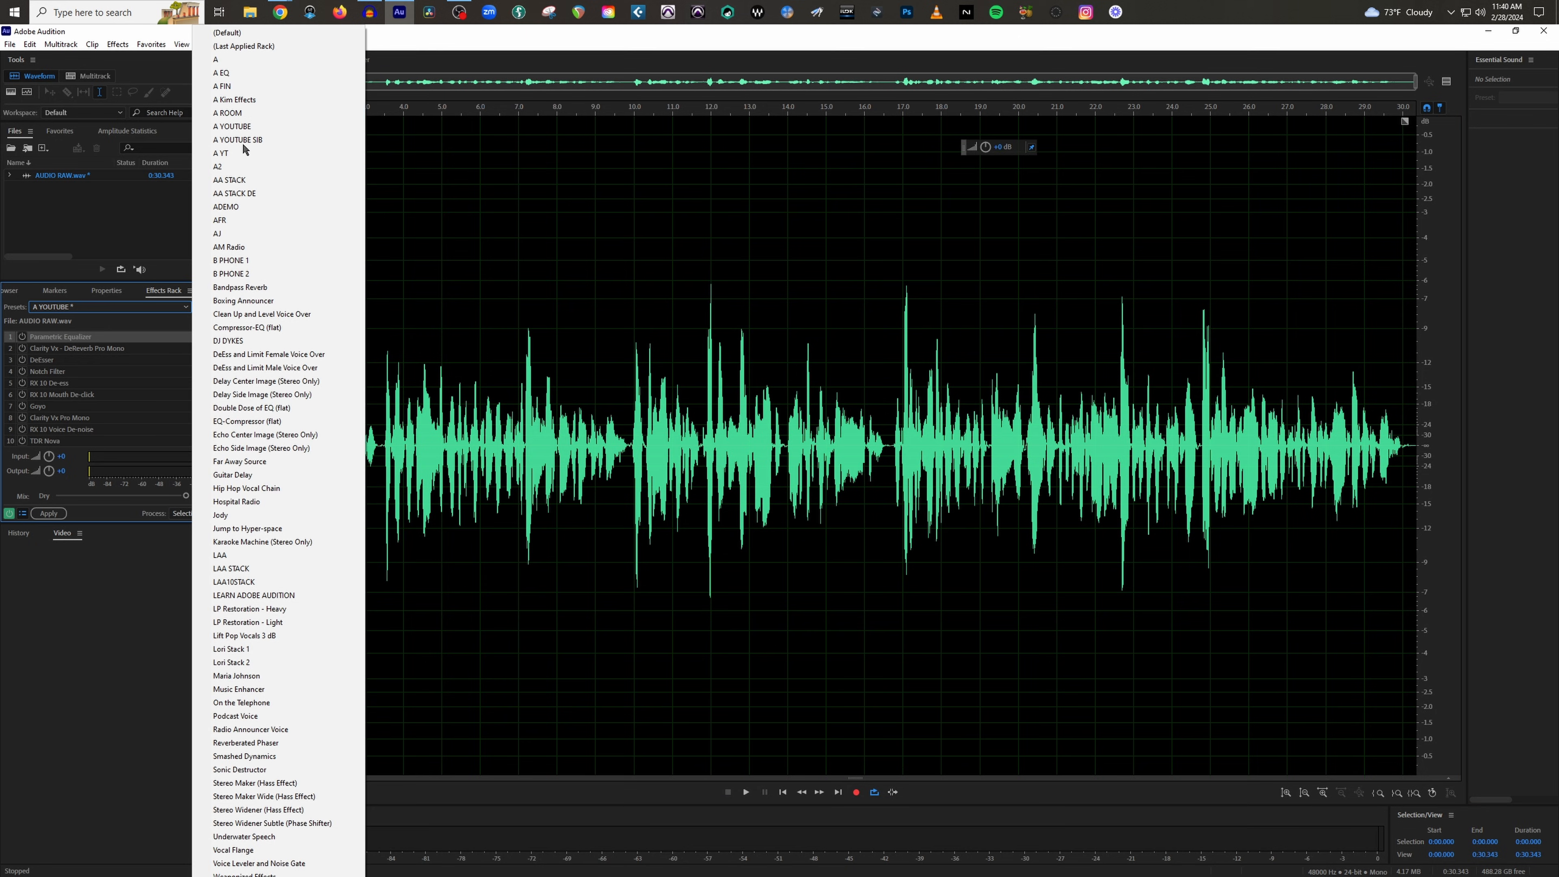
left_click(255, 130)
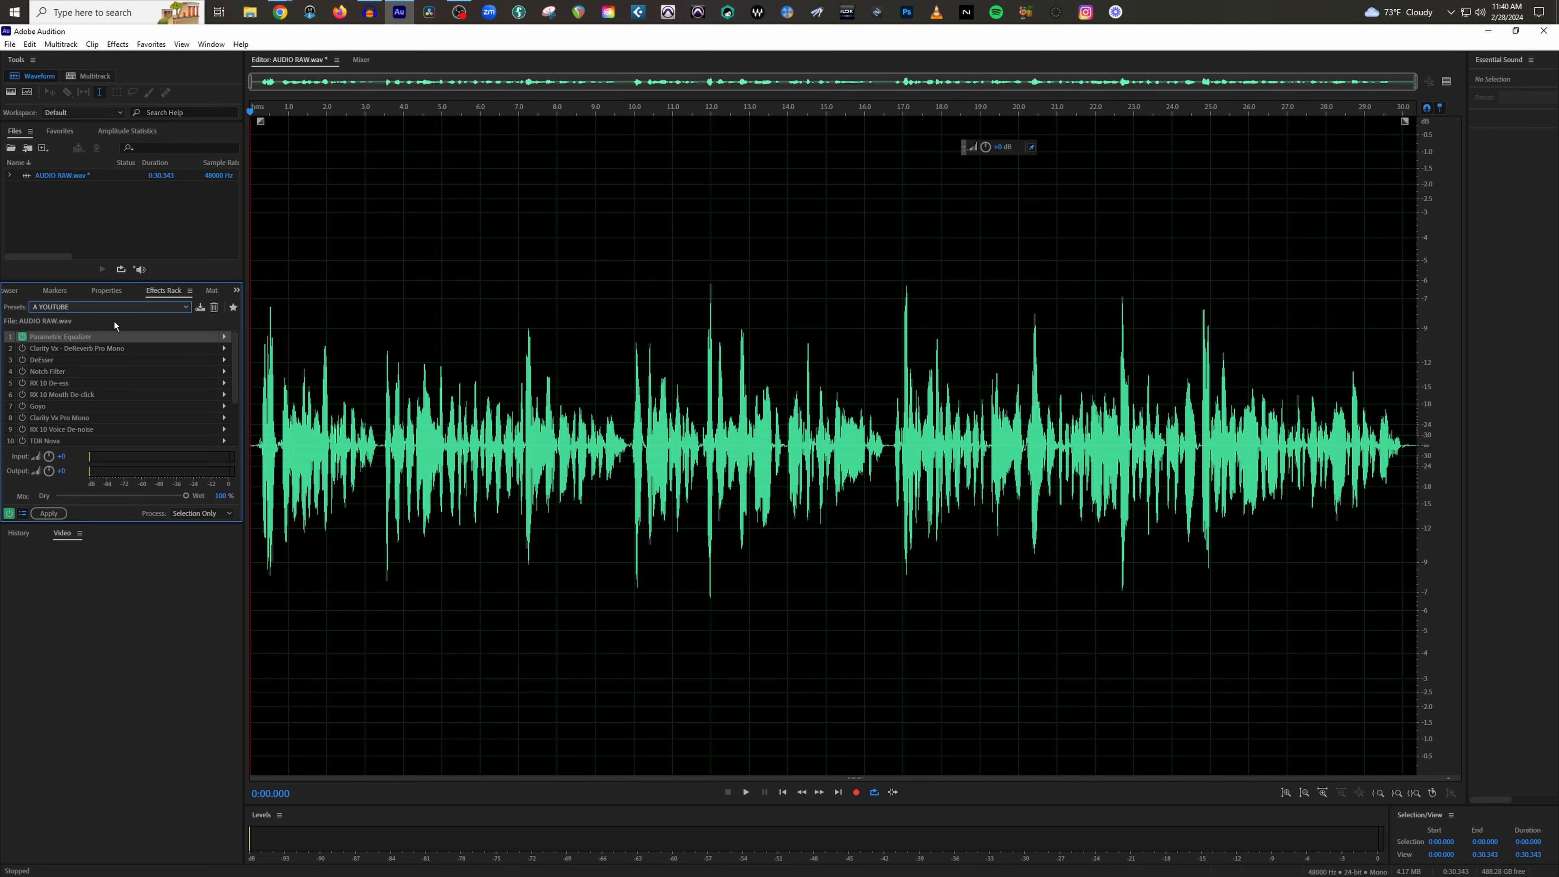
scroll(94, 384, "down", 2)
scroll(94, 385, "up", 2)
scroll(94, 385, "down", 2)
scroll(93, 385, "up", 2)
left_click(22, 337)
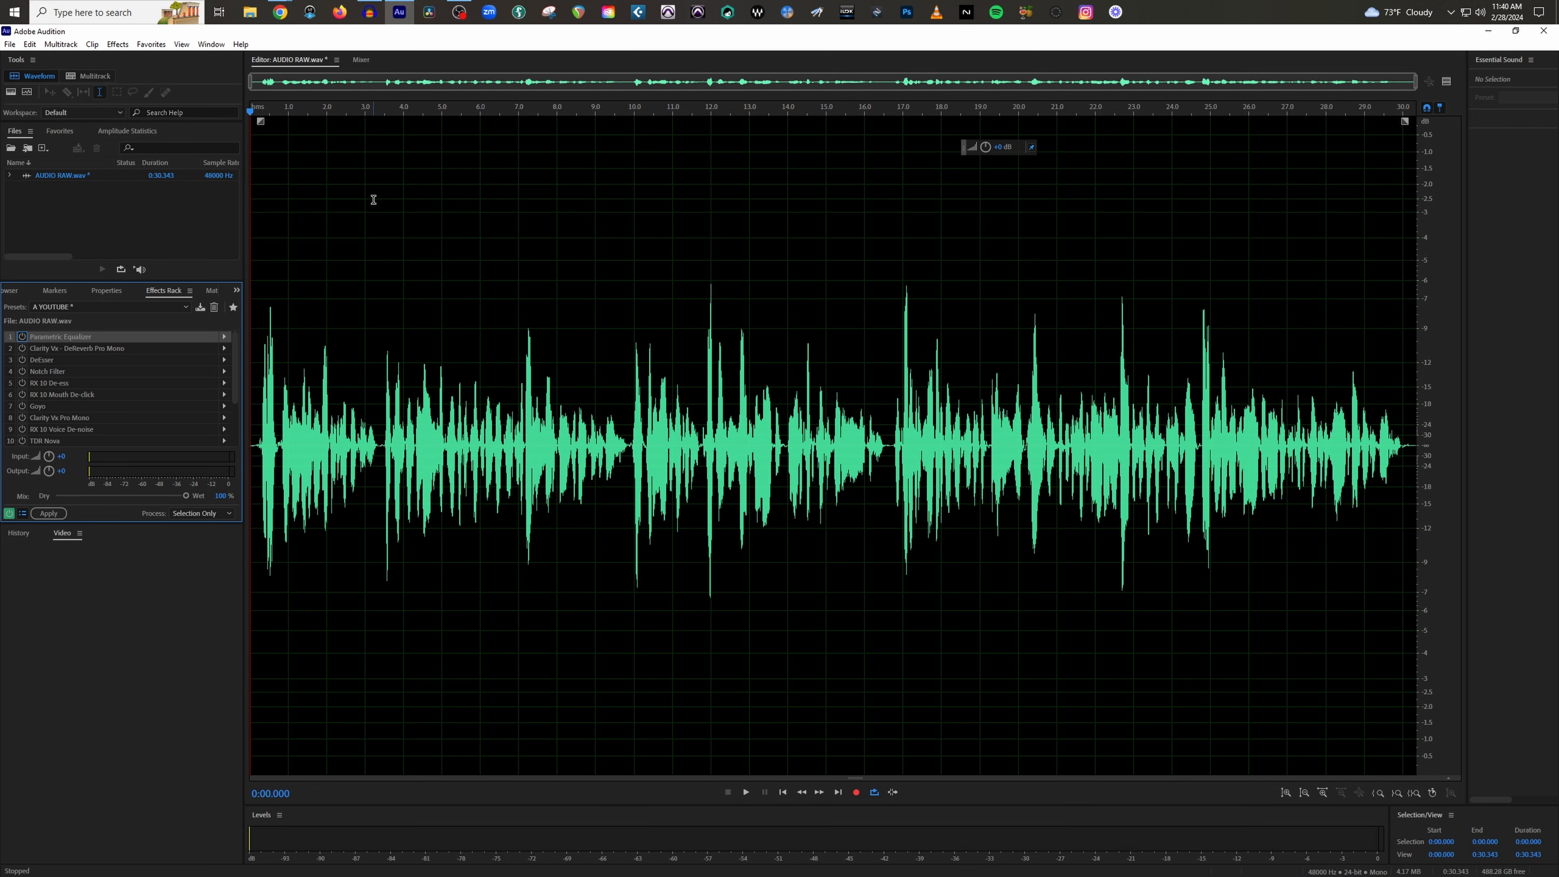
Listen to the opening of AUDIO RAW.wav twice with the equalizer bypassed, returning the playhead to the start after each listen
key("space")
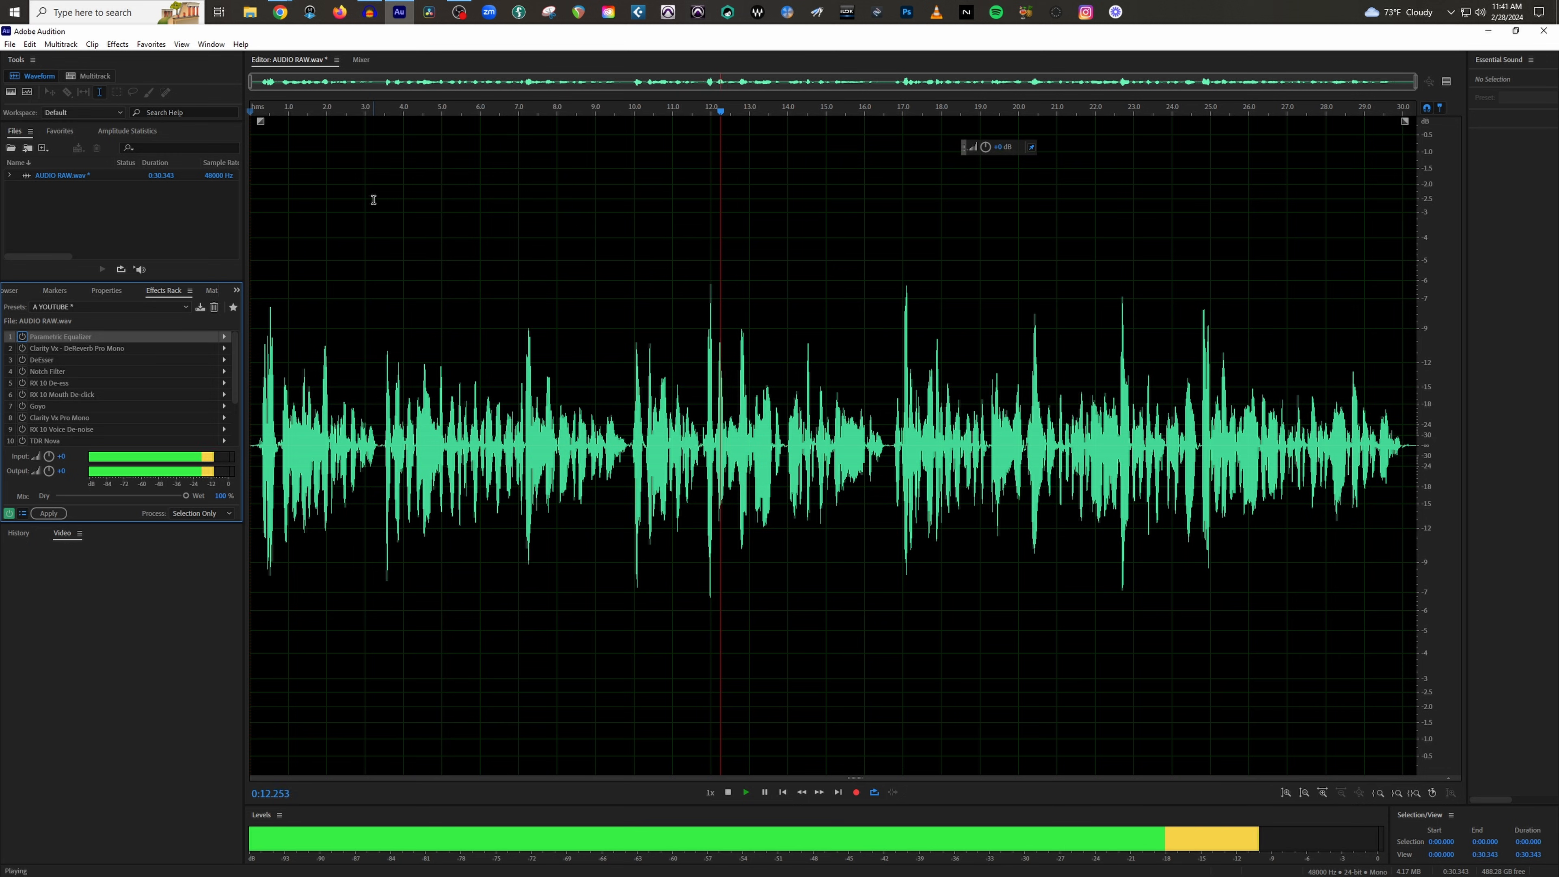
key("space")
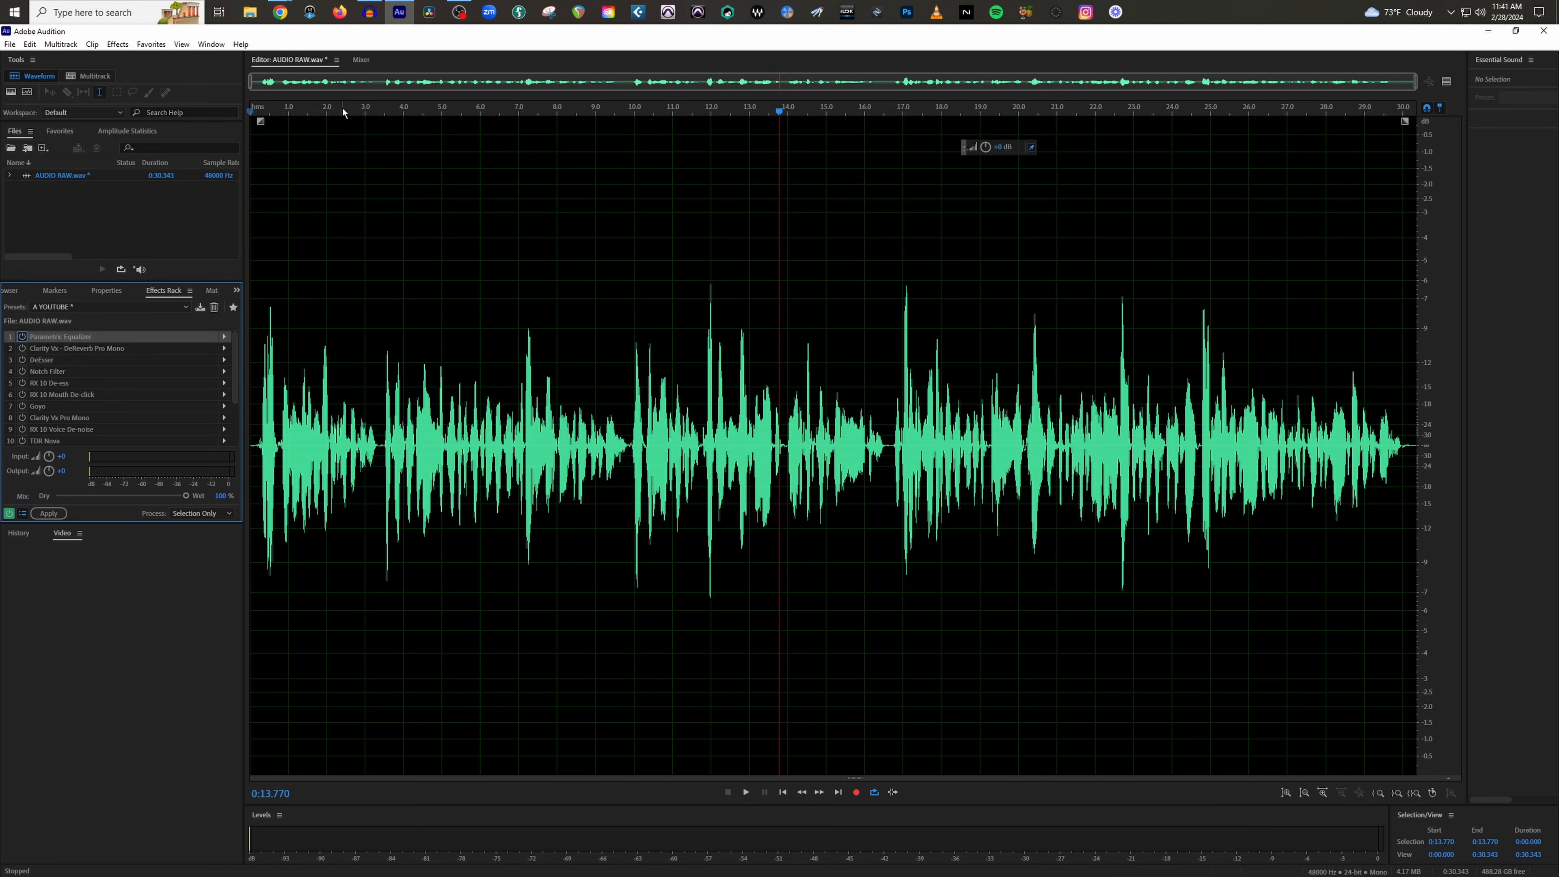
left_click_drag(344, 110, 175, 110)
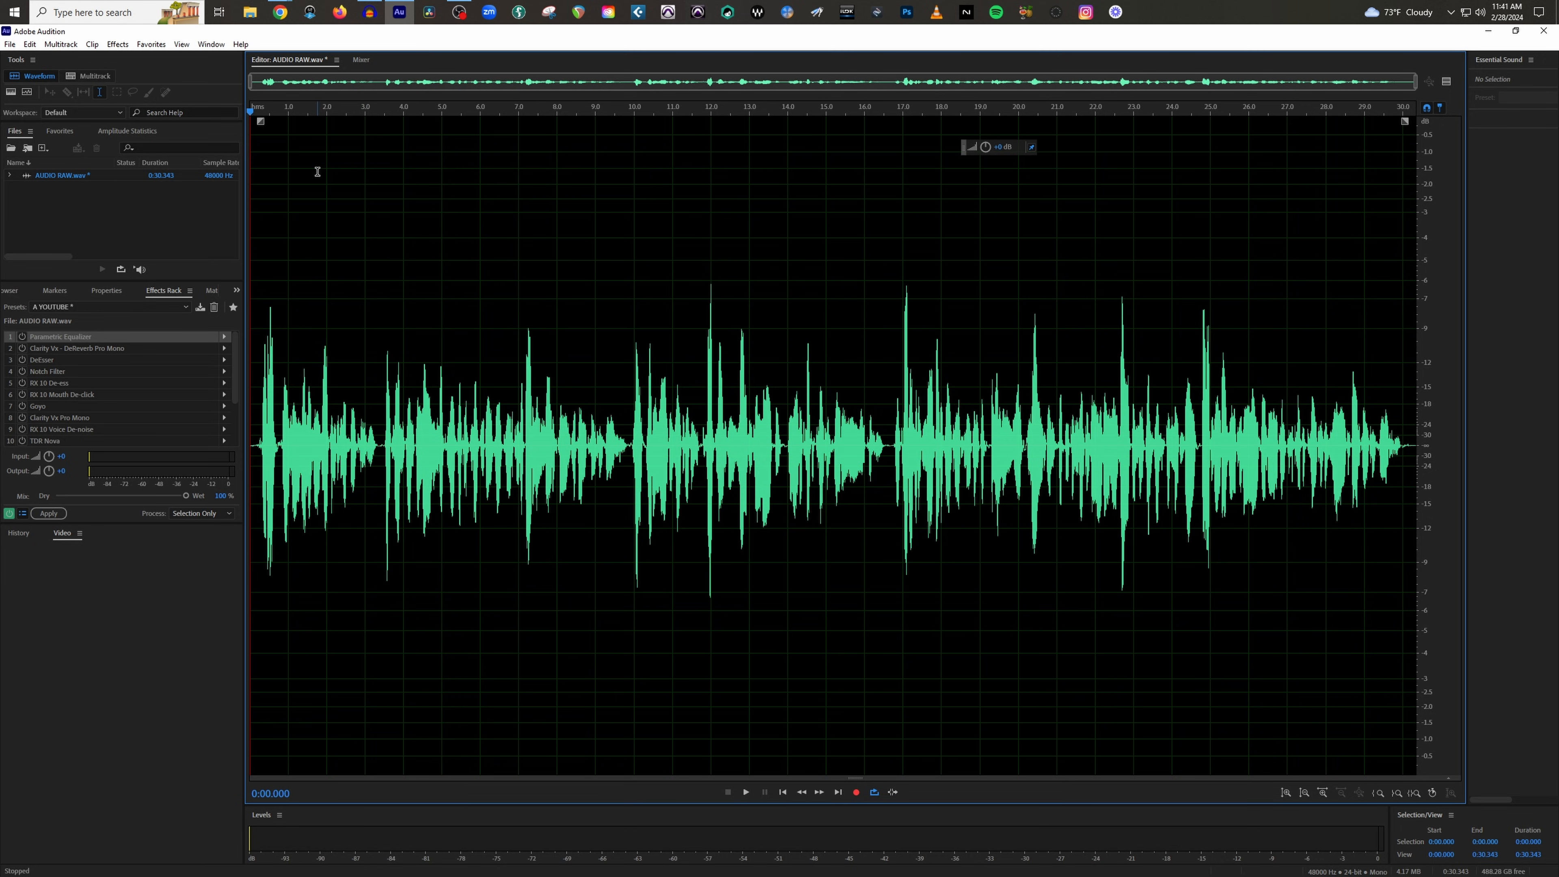
key("space")
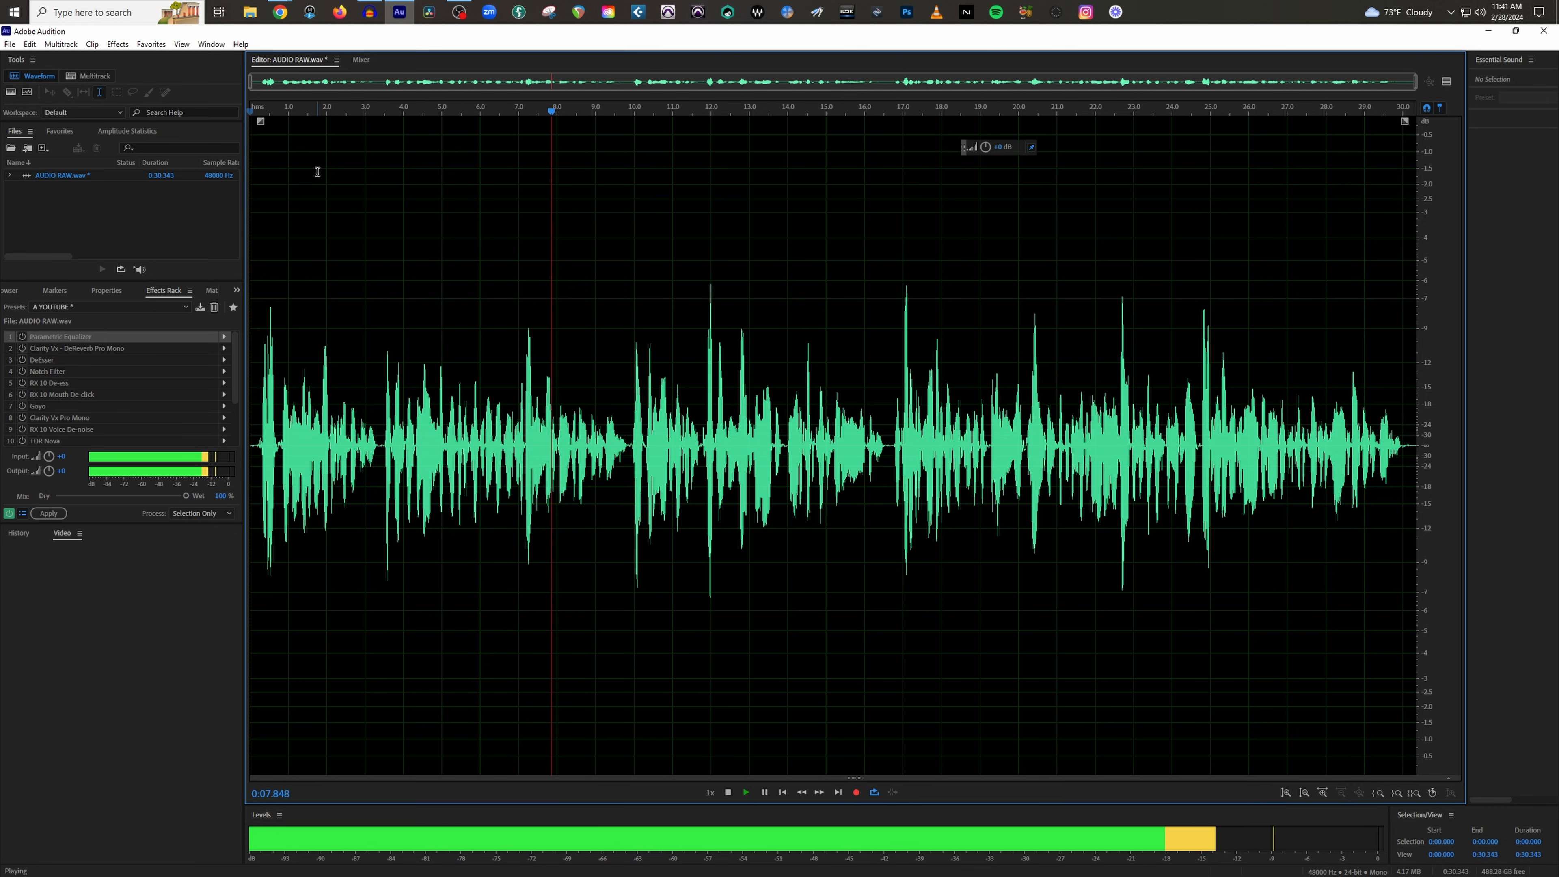
key("space")
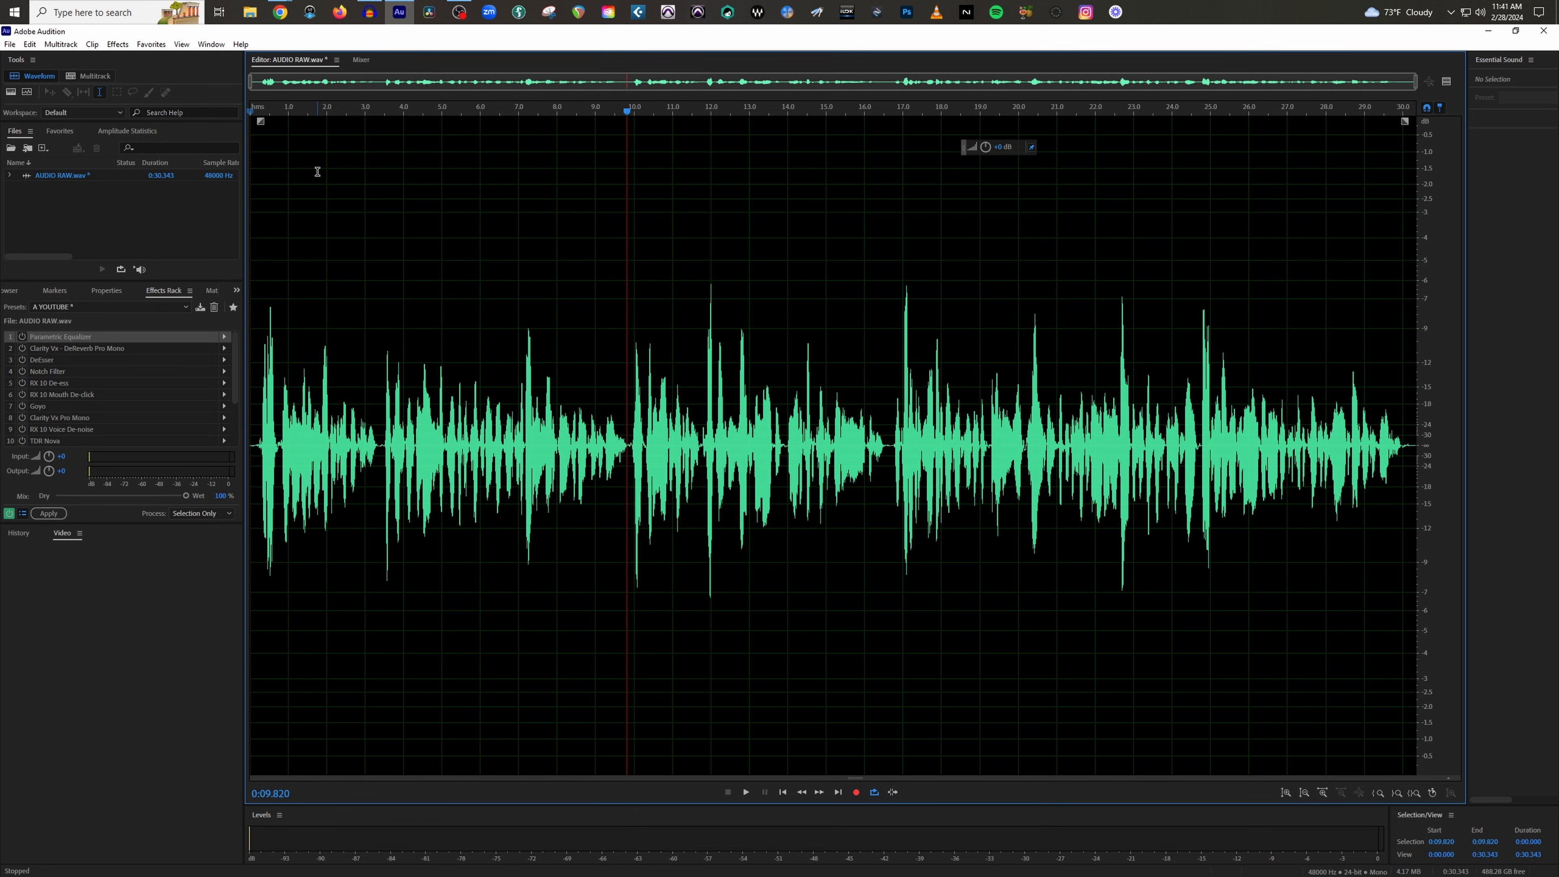
key("Home")
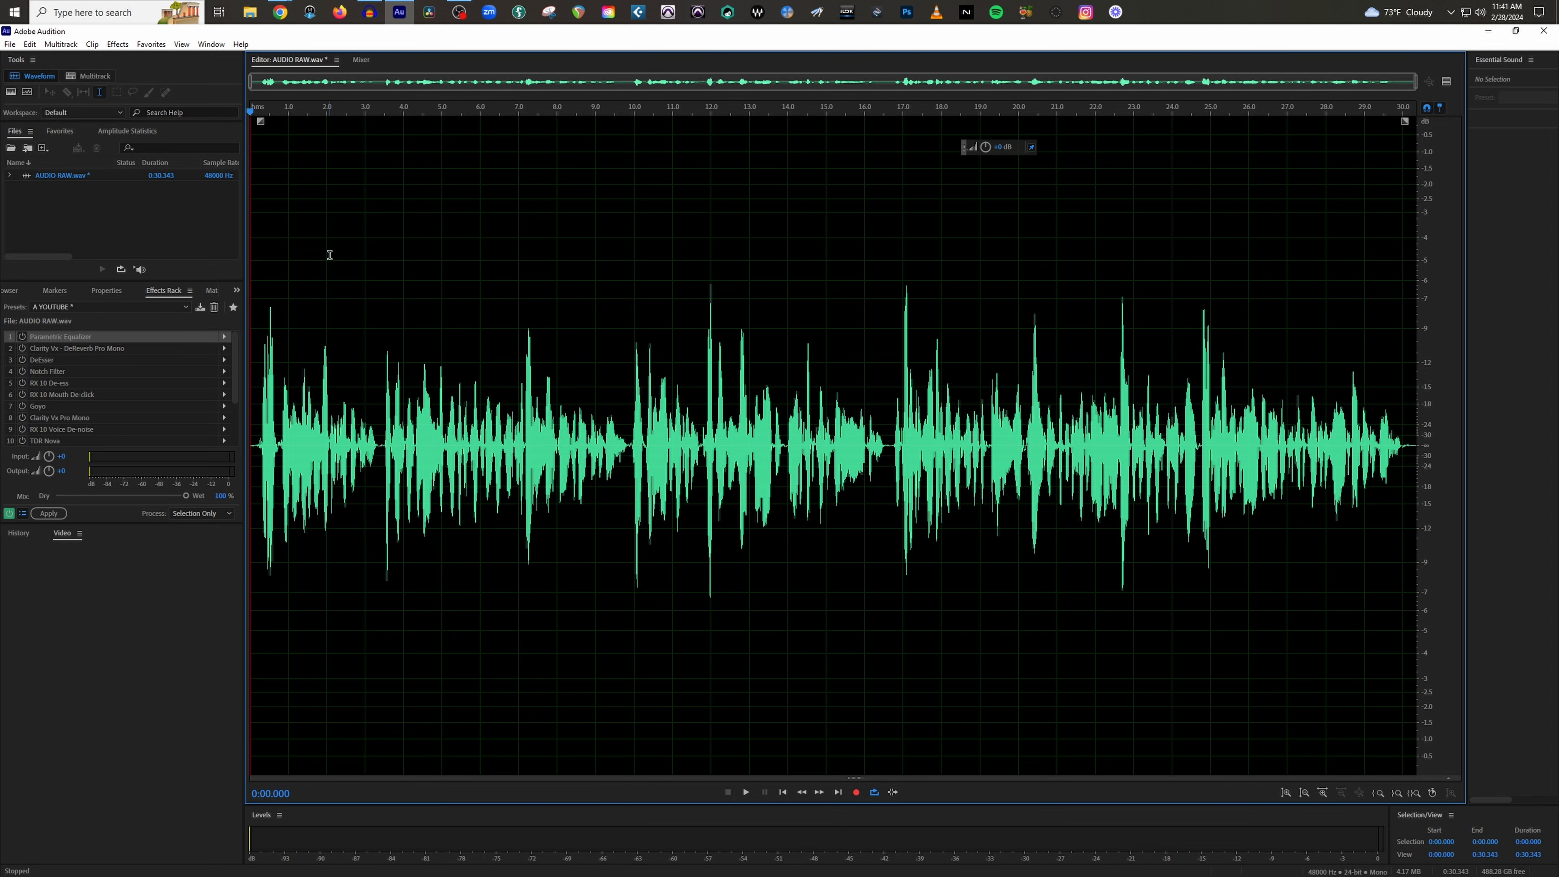
Open the rack's Parametric Equalizer, enable it and switch off its low-pass filter
double_click(67, 336)
left_click(558, 603)
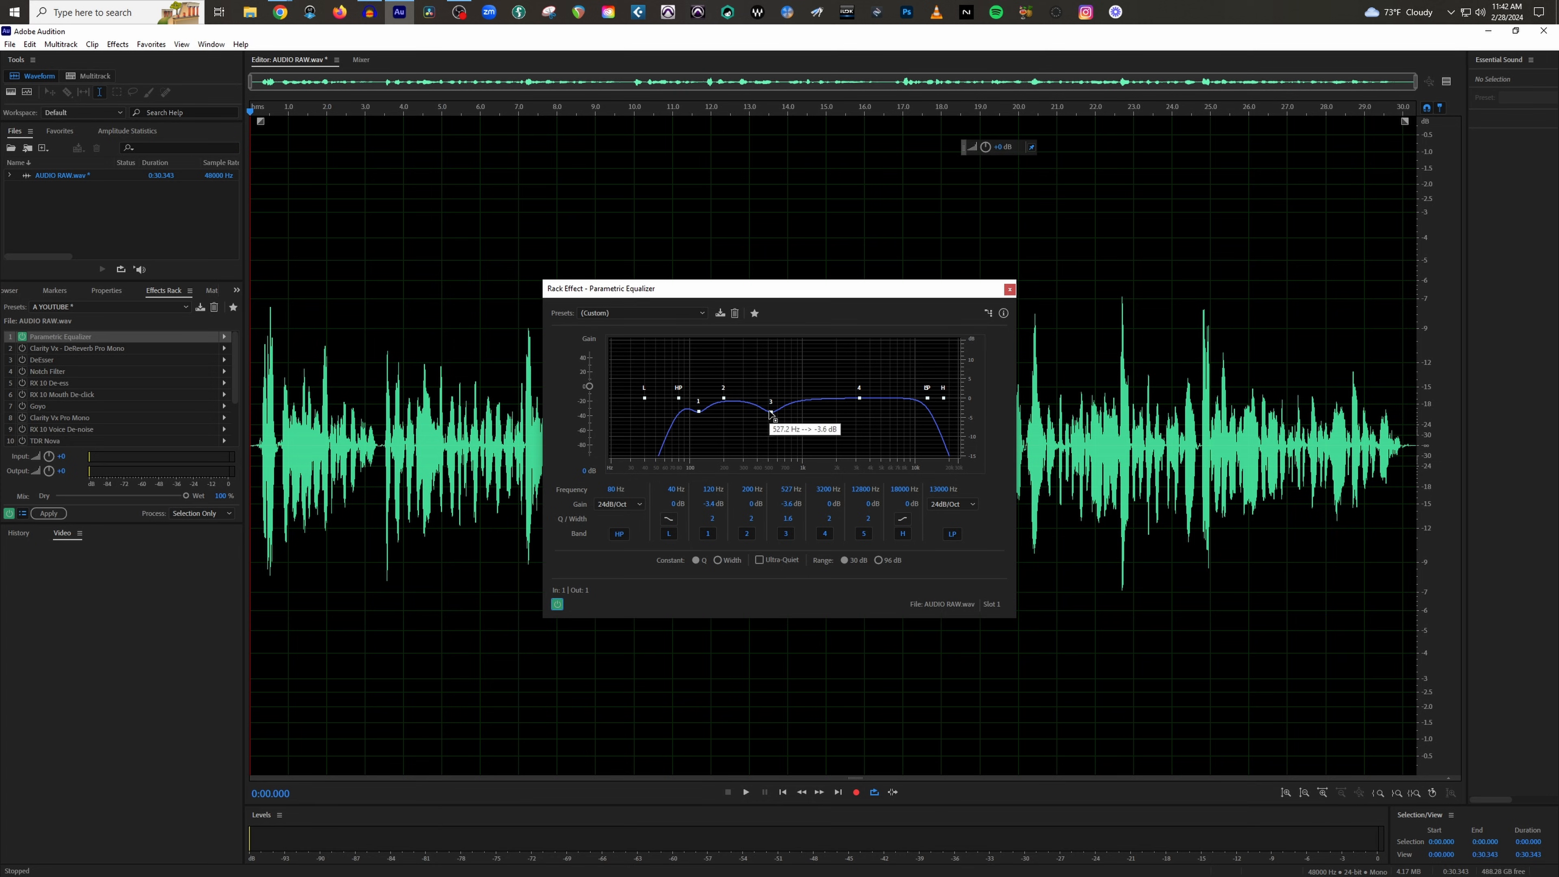
left_click(951, 532)
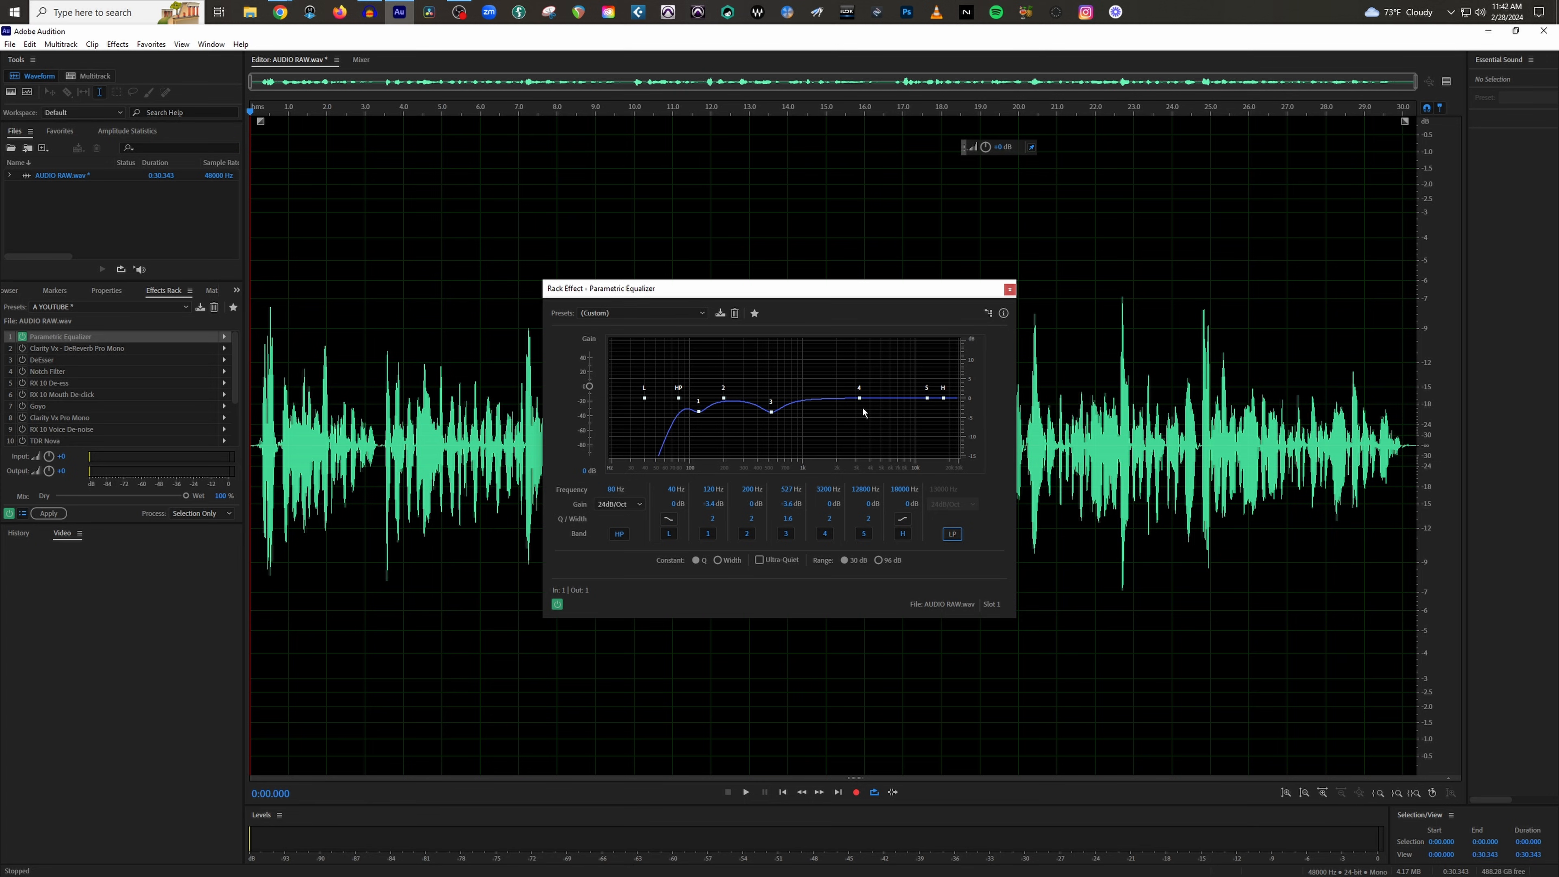
Set equalizer band 4 to 3000 Hz and raise its gain to 4.5 dB while the audio plays
left_click(821, 490)
type("3")
key("Return")
key("space")
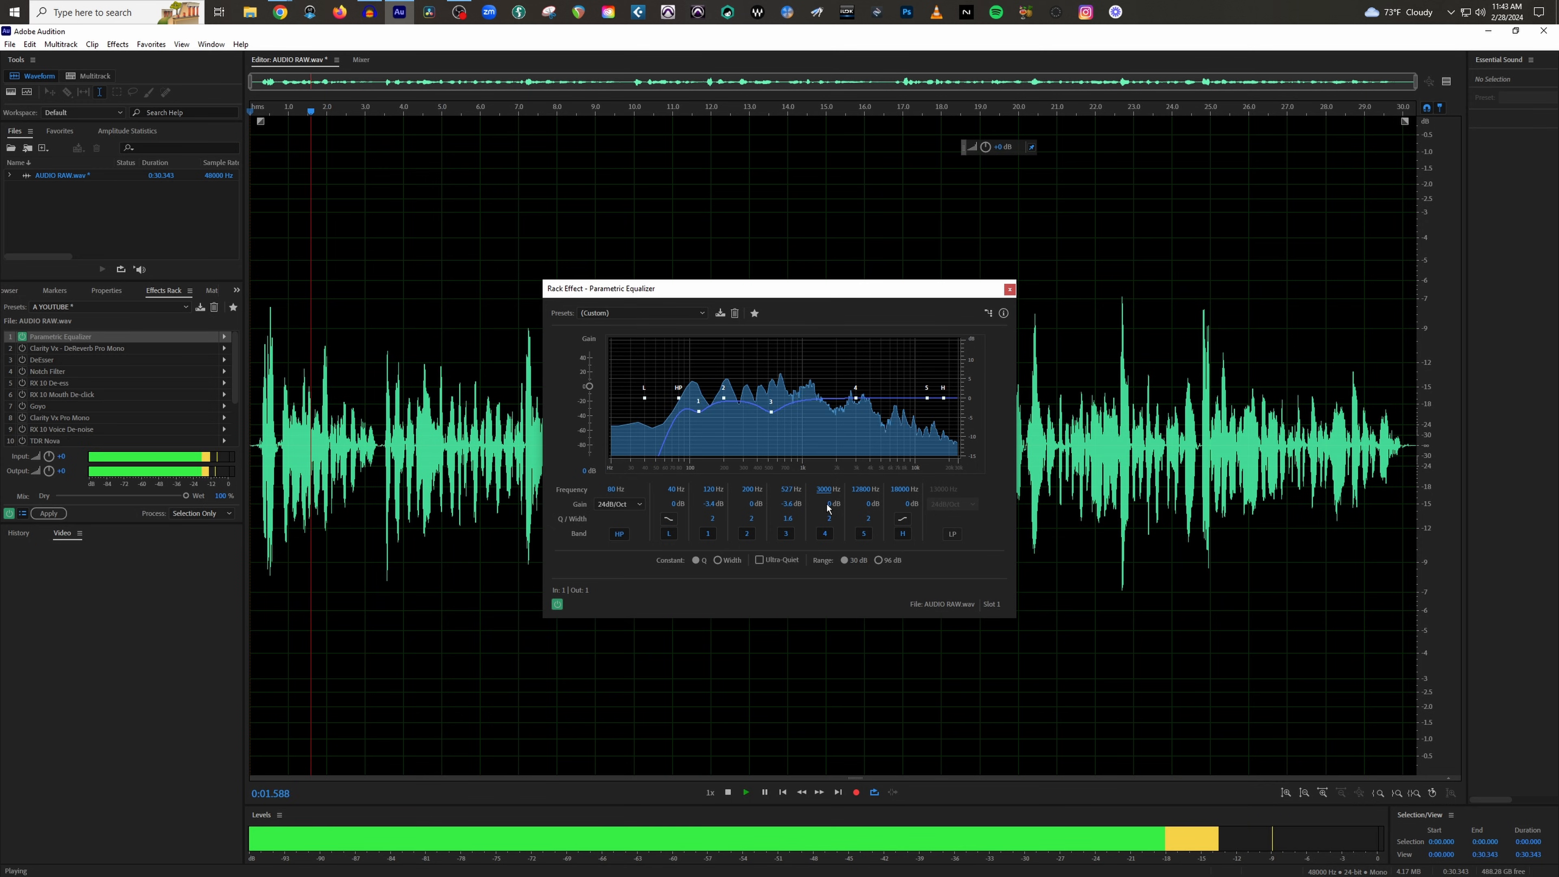
left_click_drag(828, 504, 852, 505)
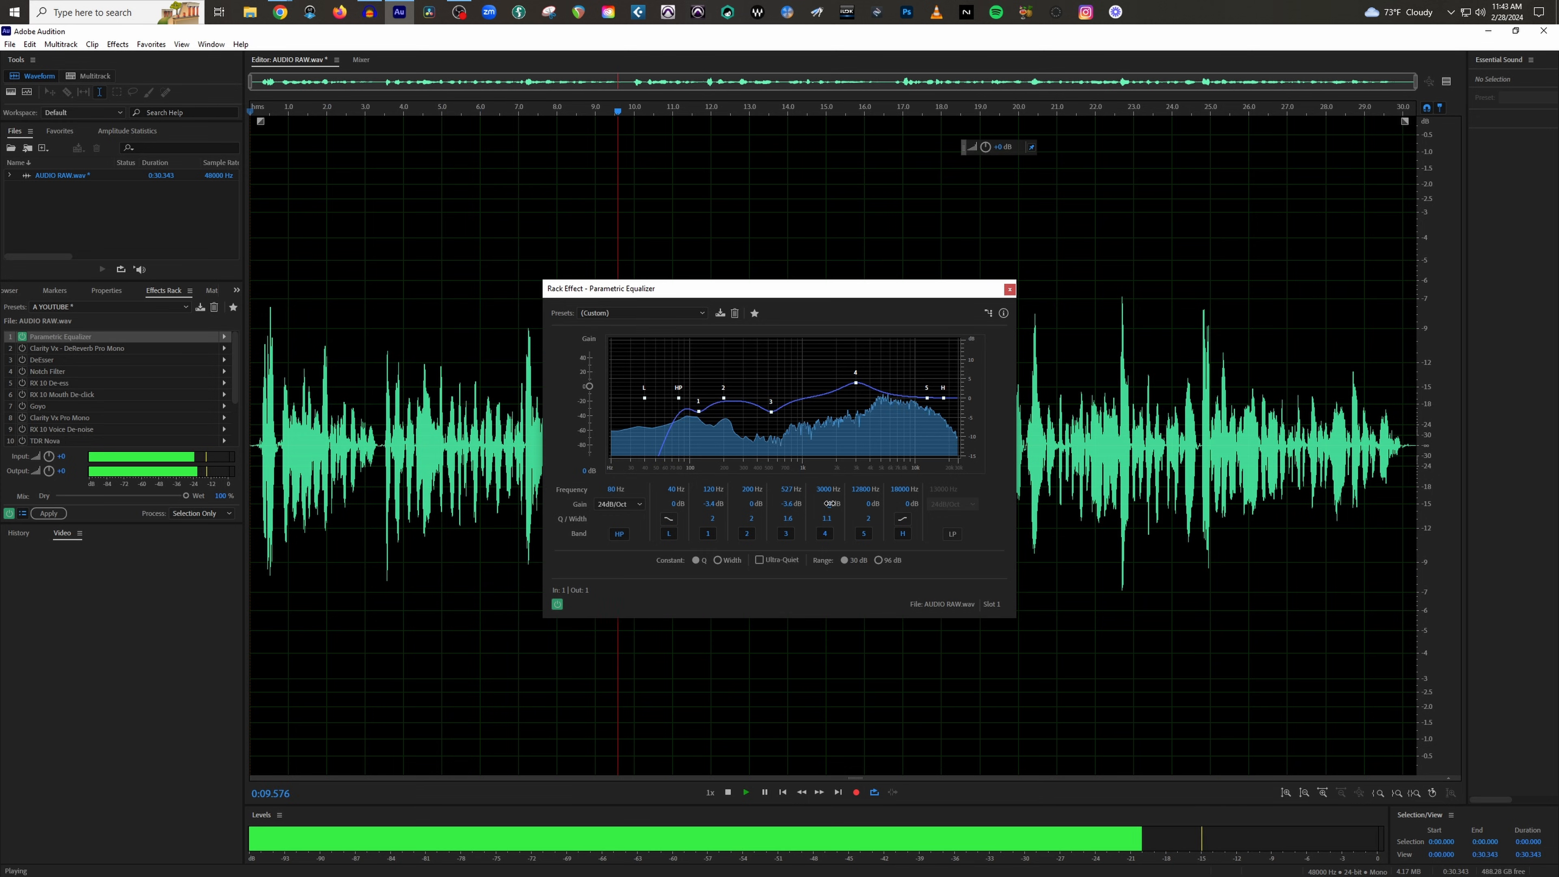
left_click_drag(828, 504, 833, 504)
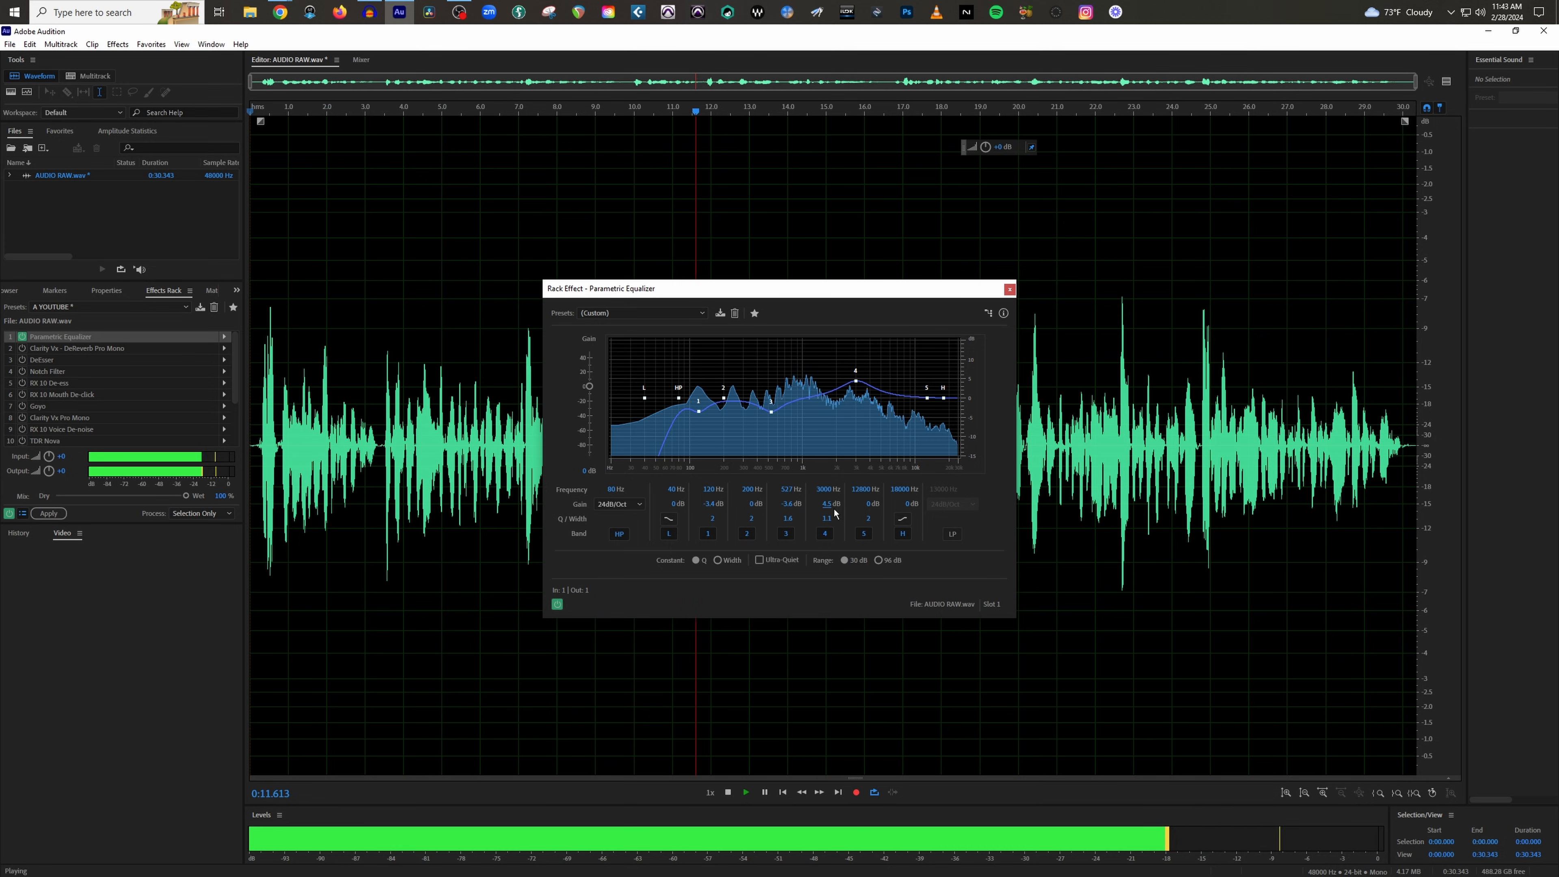
key("space")
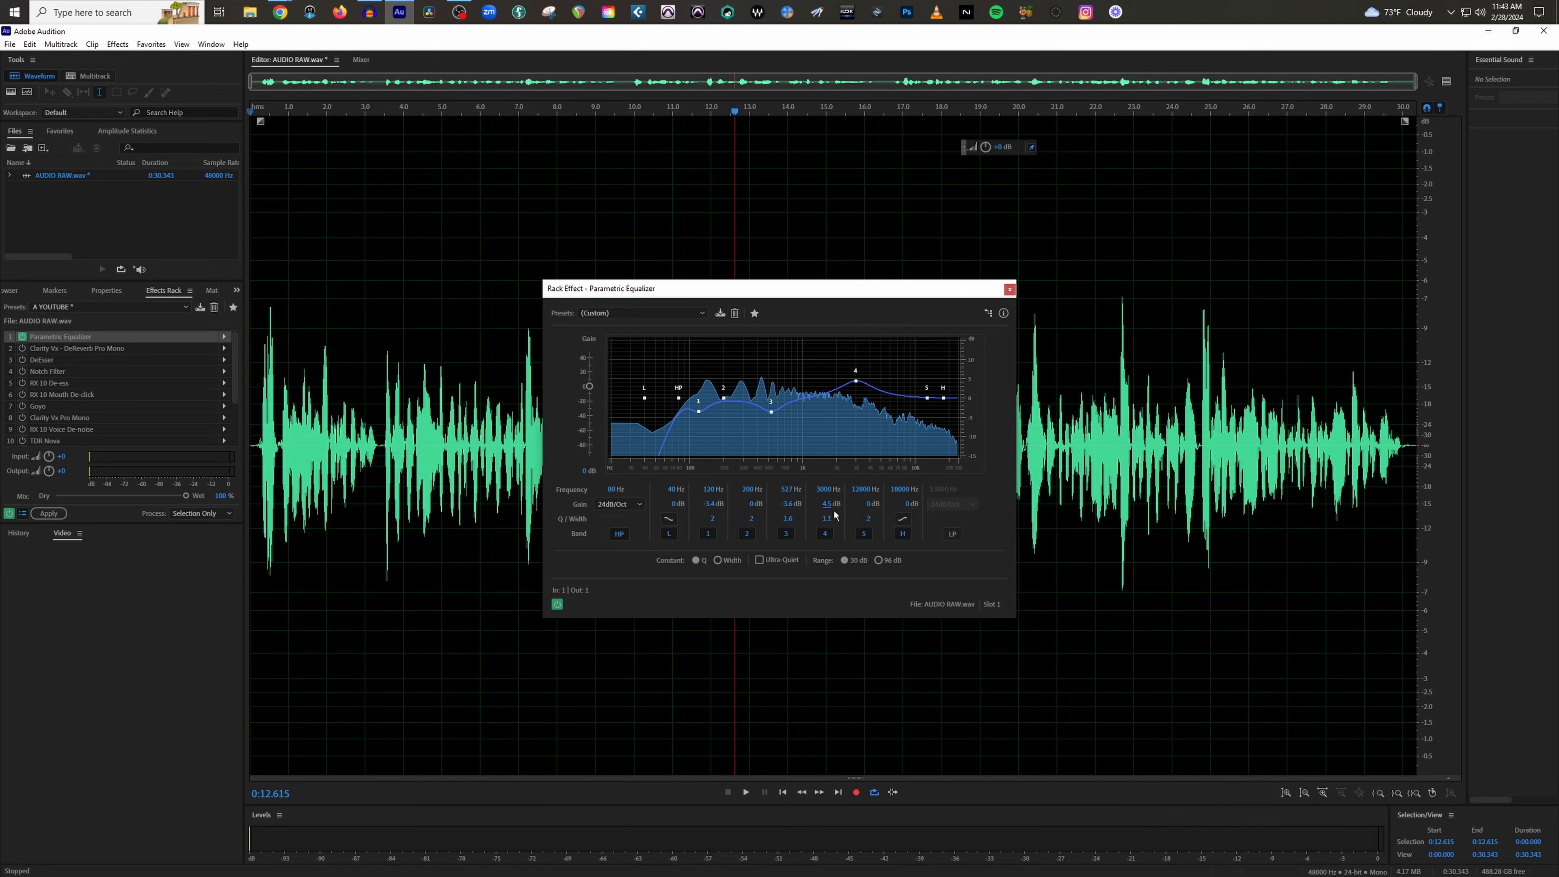
Play the audio from the start and compare the 3000 Hz boost by bypassing and re-enabling the equalizer
left_click_drag(290, 113, 248, 113)
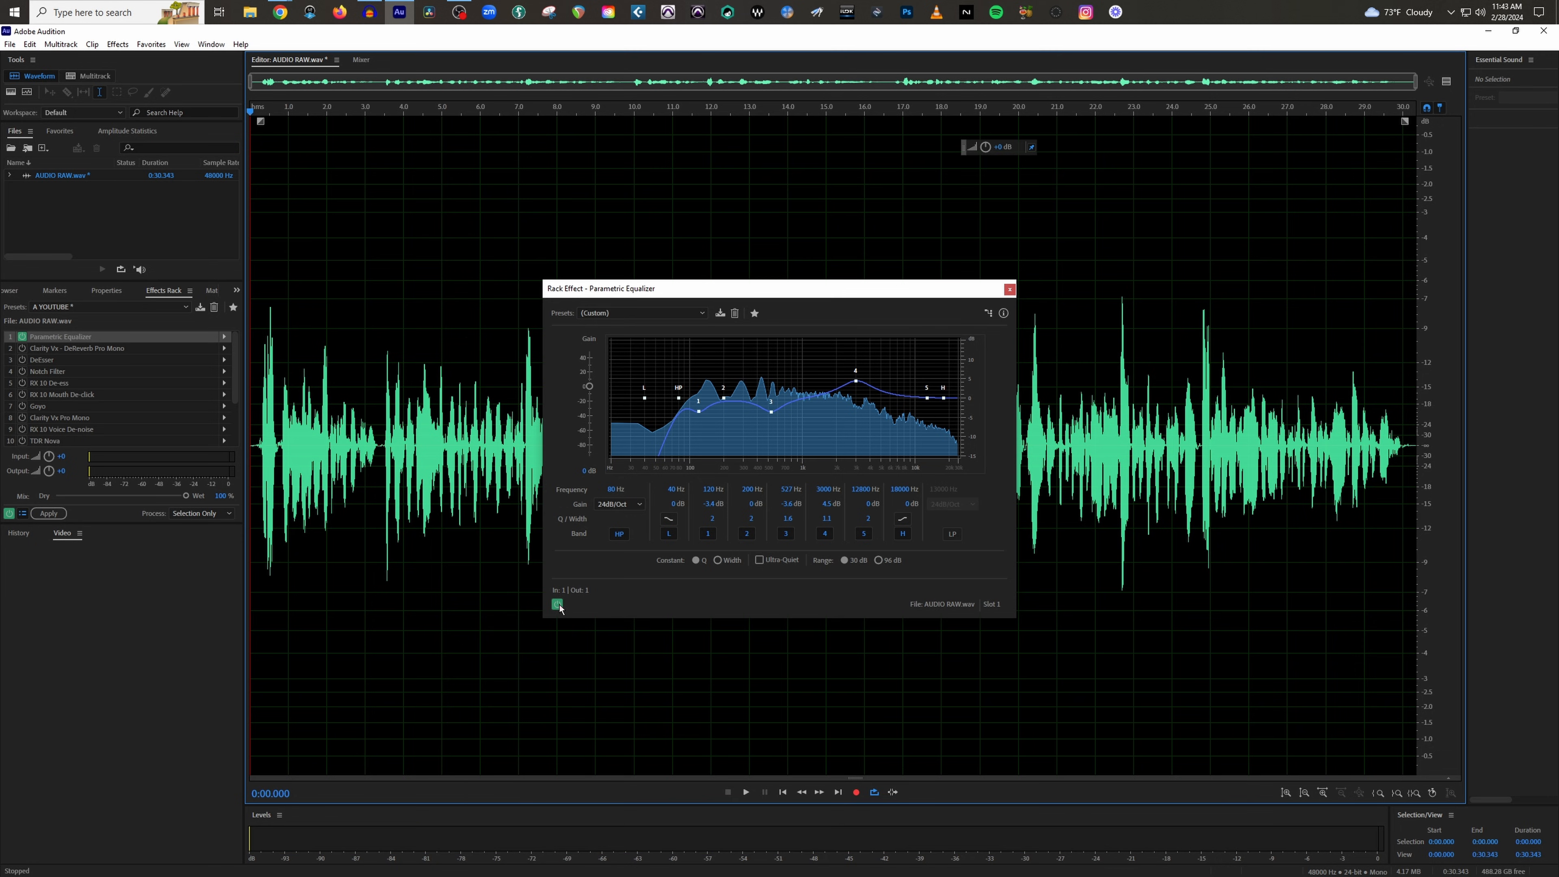
key("space")
left_click(557, 604)
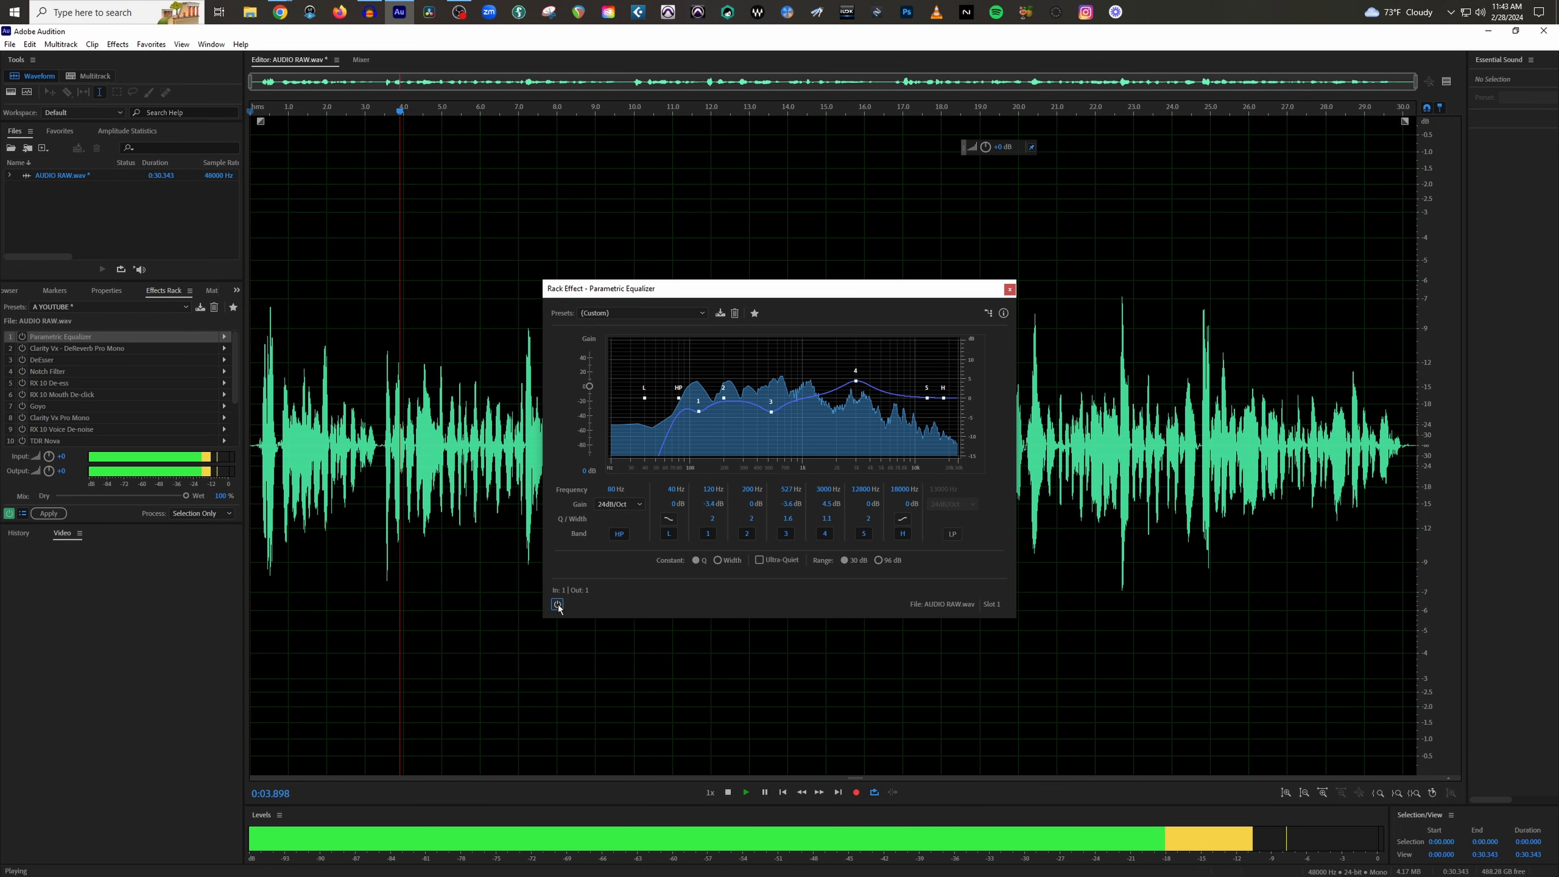
left_click(557, 605)
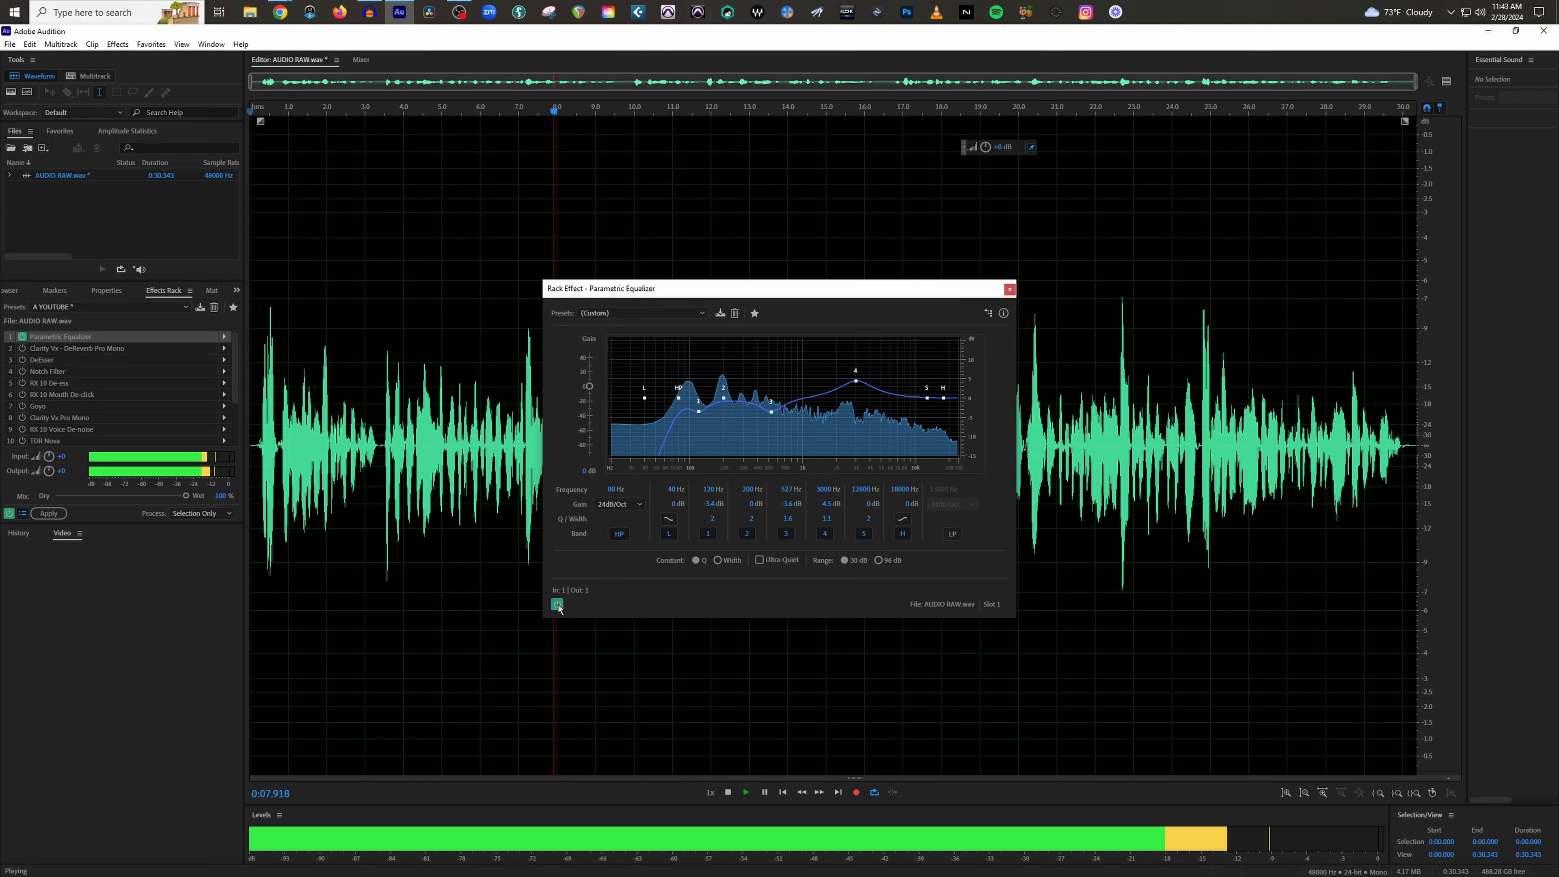
left_click(557, 605)
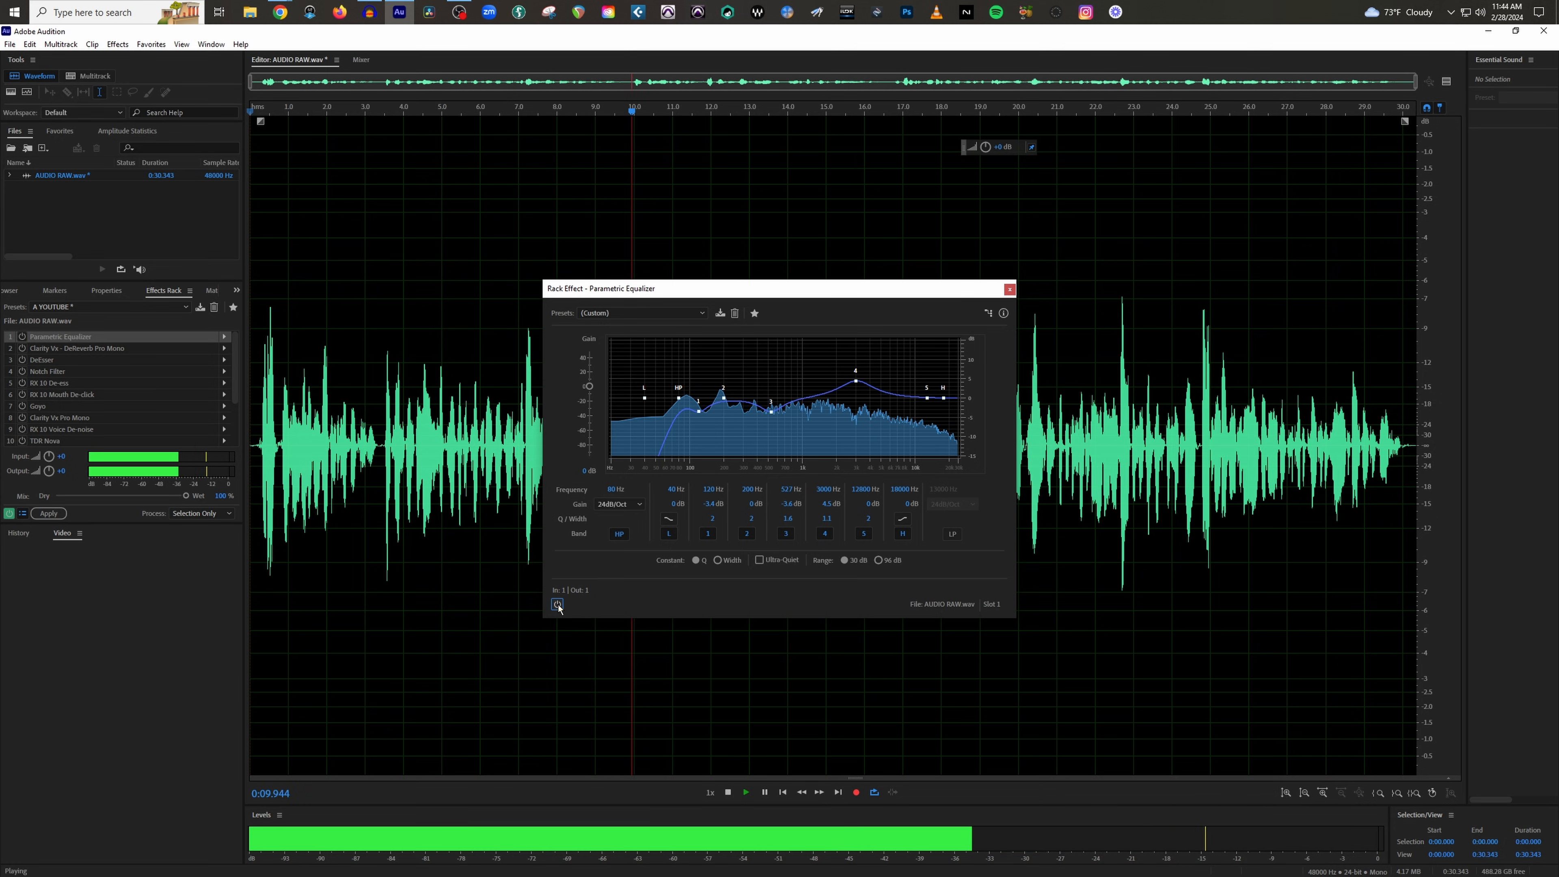
left_click(558, 605)
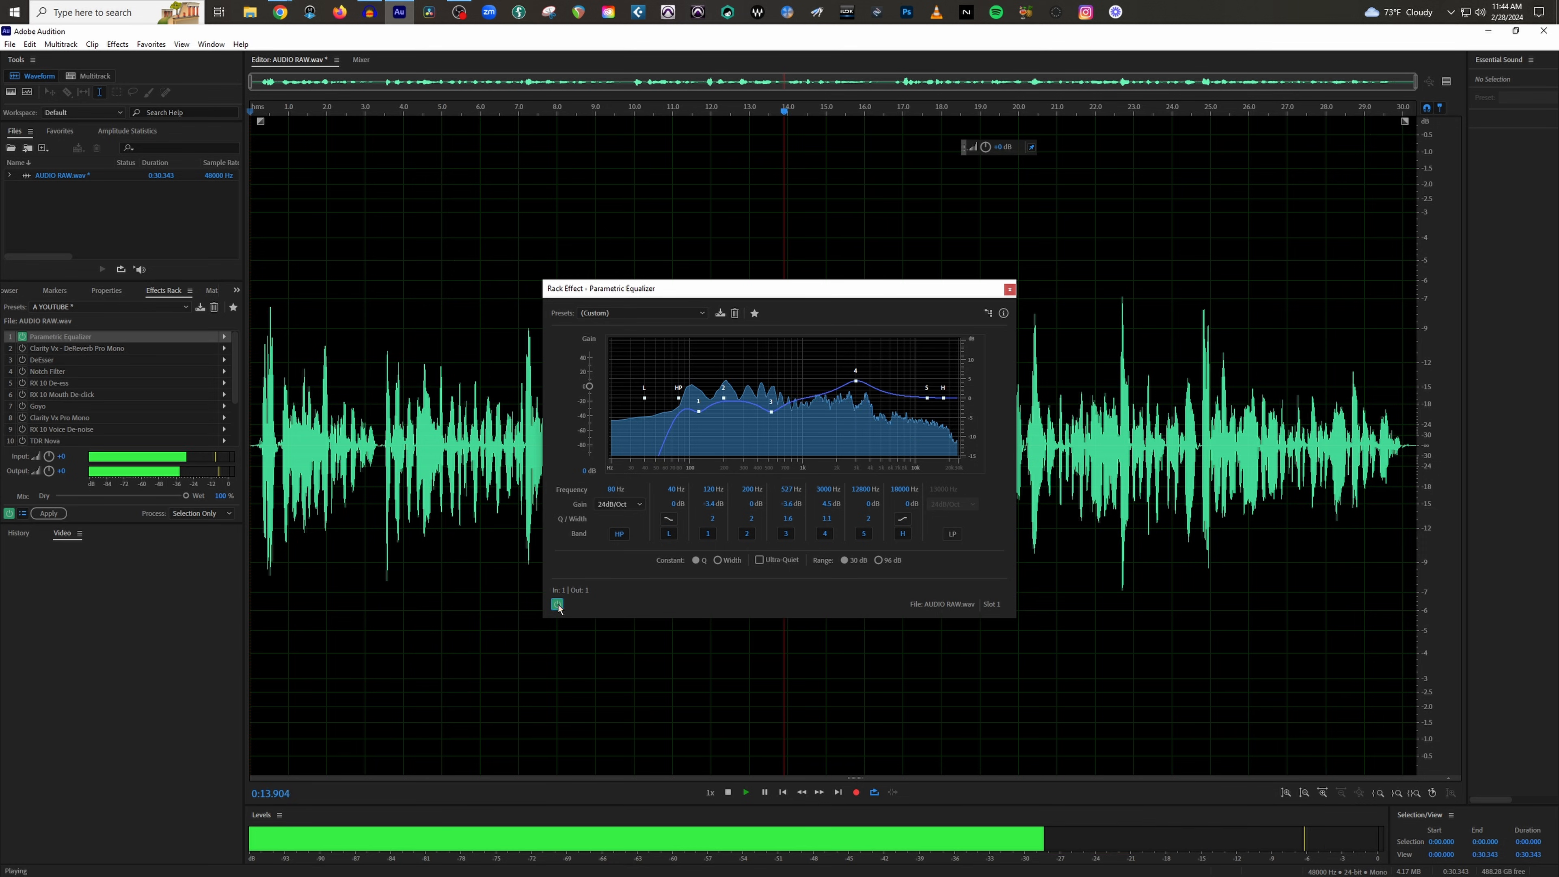
key("space")
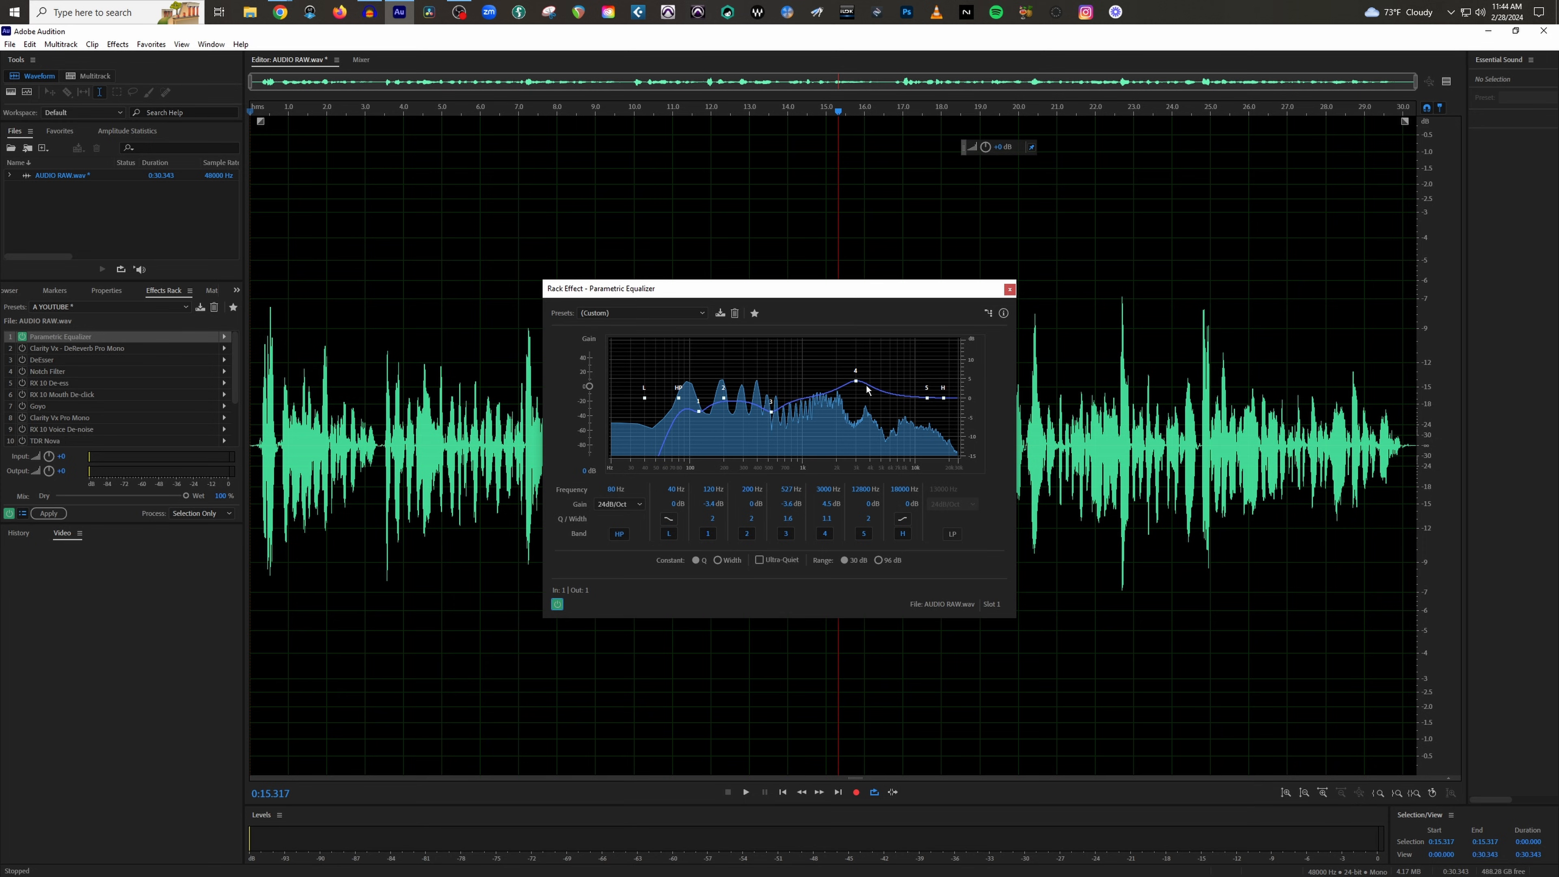
Set the equalizer's high shelf to 12000 Hz with a steeper slope and 4.5 dB of gain
left_click(905, 489)
type("12000")
key("Return")
left_click_drag(911, 503, 970, 510)
left_click(903, 519)
left_click(903, 520)
left_click(905, 521)
left_click_drag(909, 505, 901, 517)
Replay the audio from the start, toggling the equalizer off and on to judge the added high-shelf boost
left_click_drag(270, 111, 186, 132)
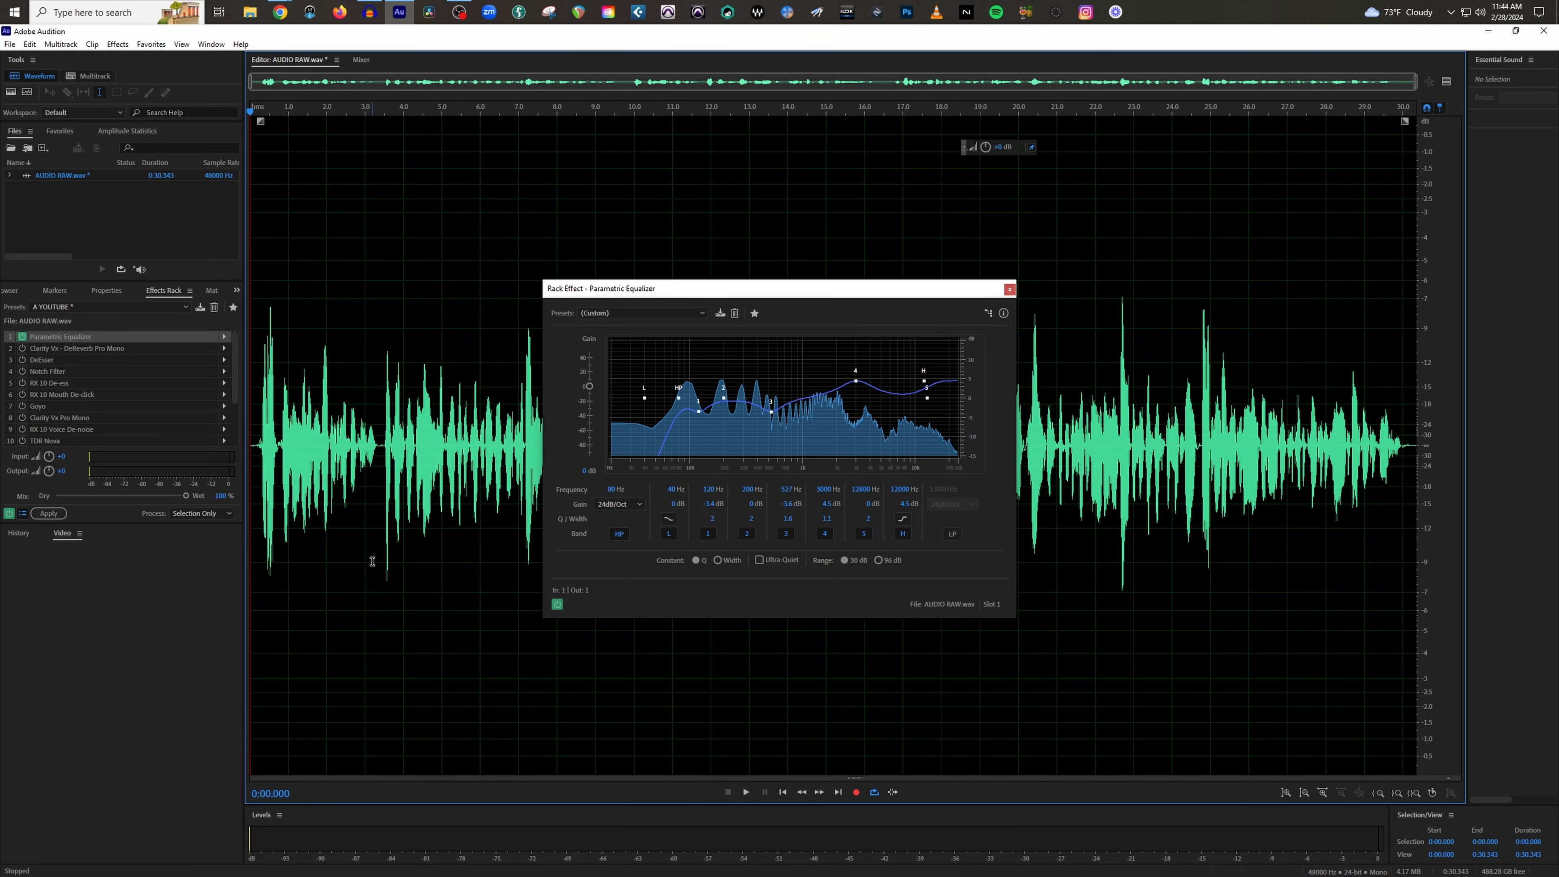
key("space")
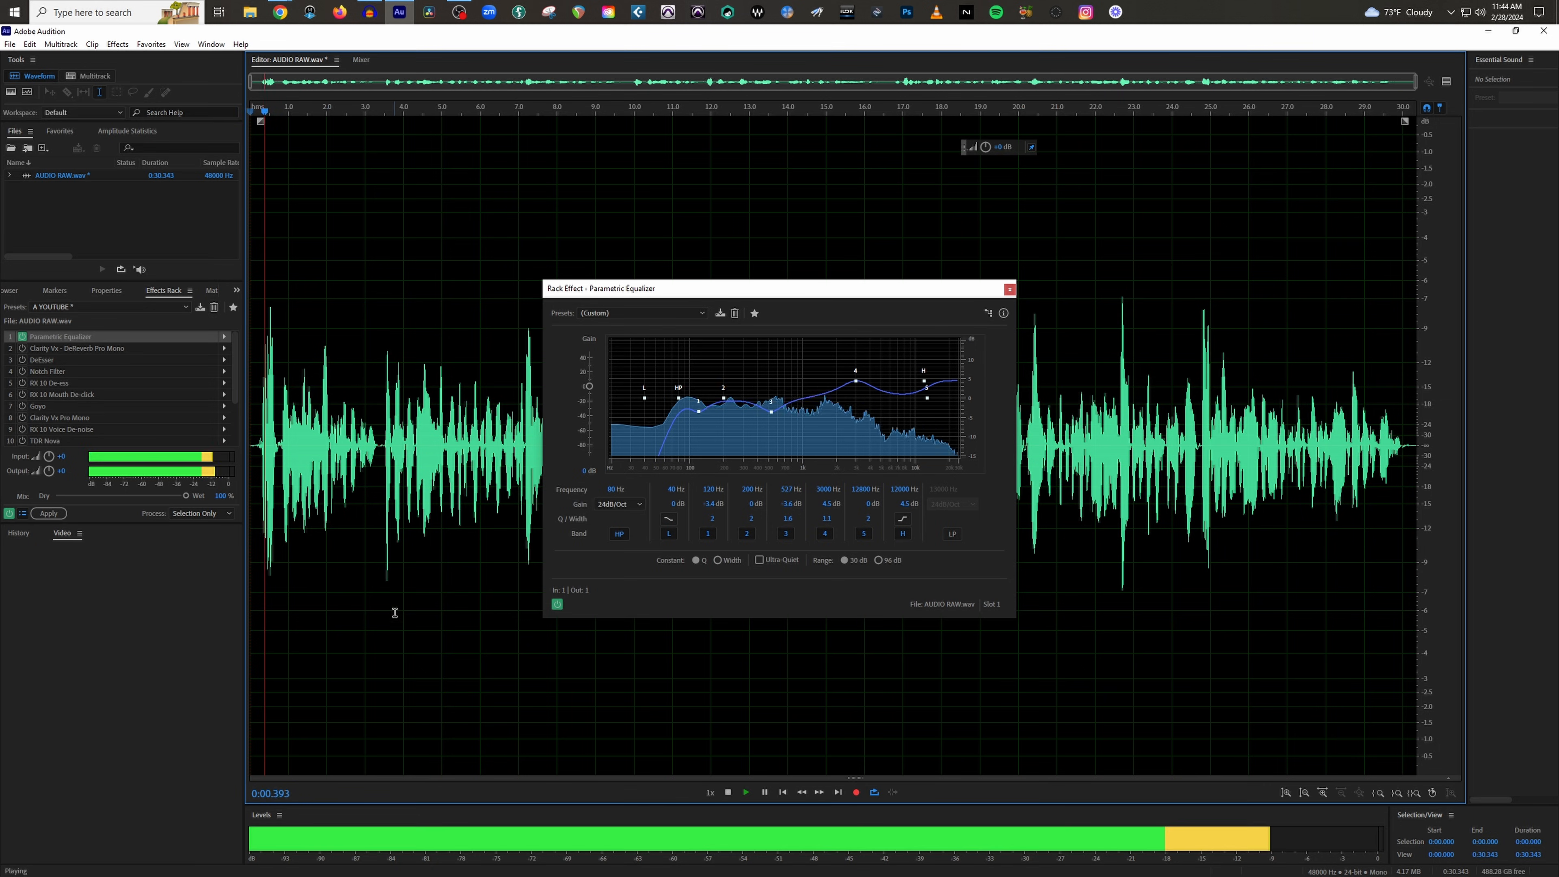
left_click(557, 605)
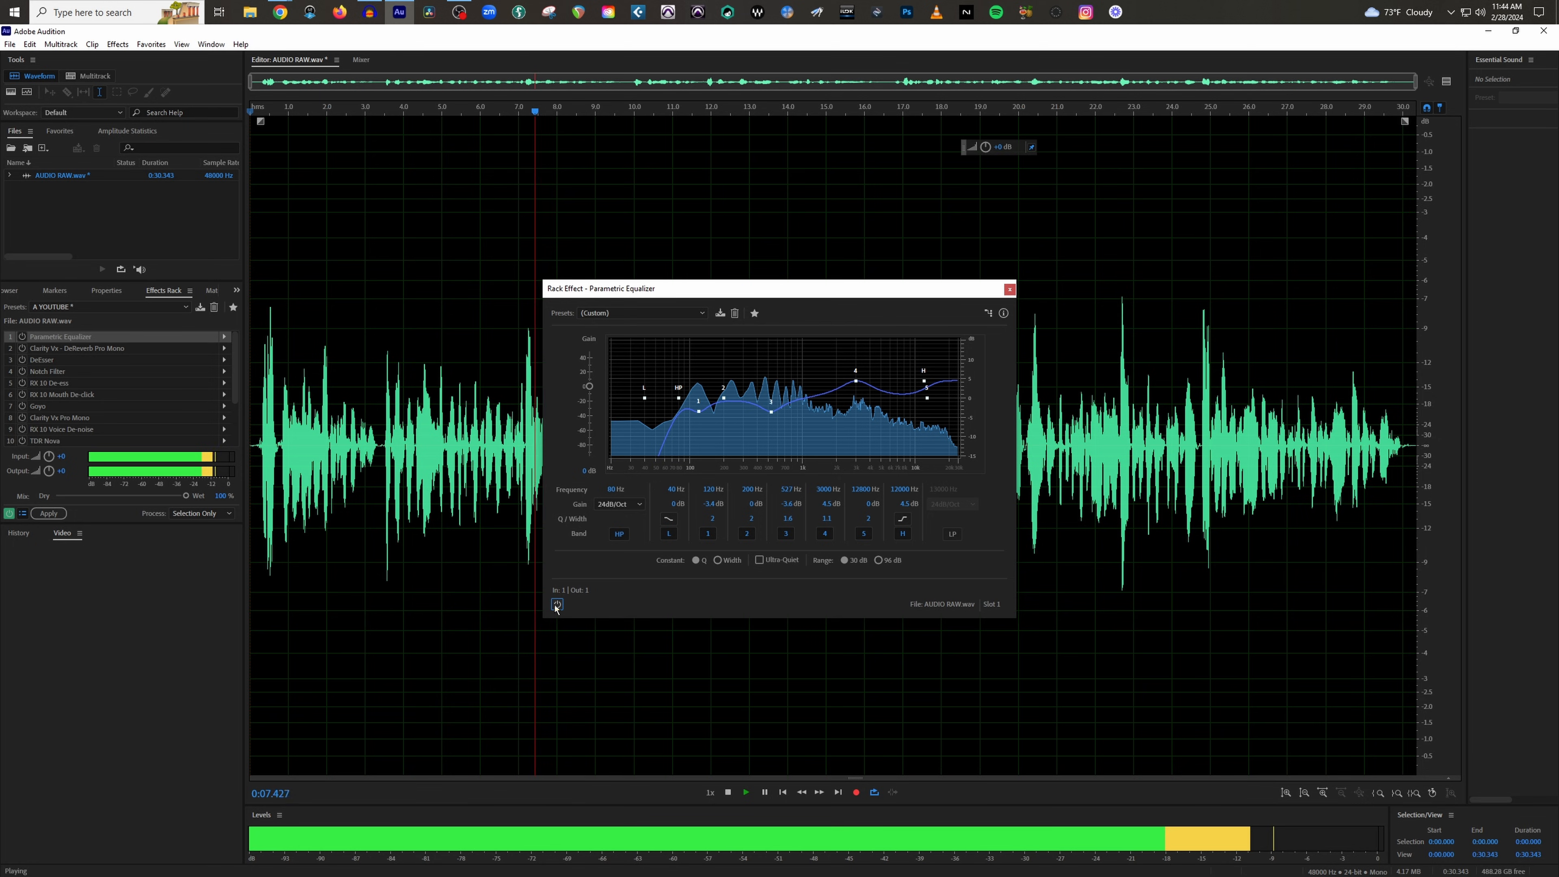
left_click(557, 605)
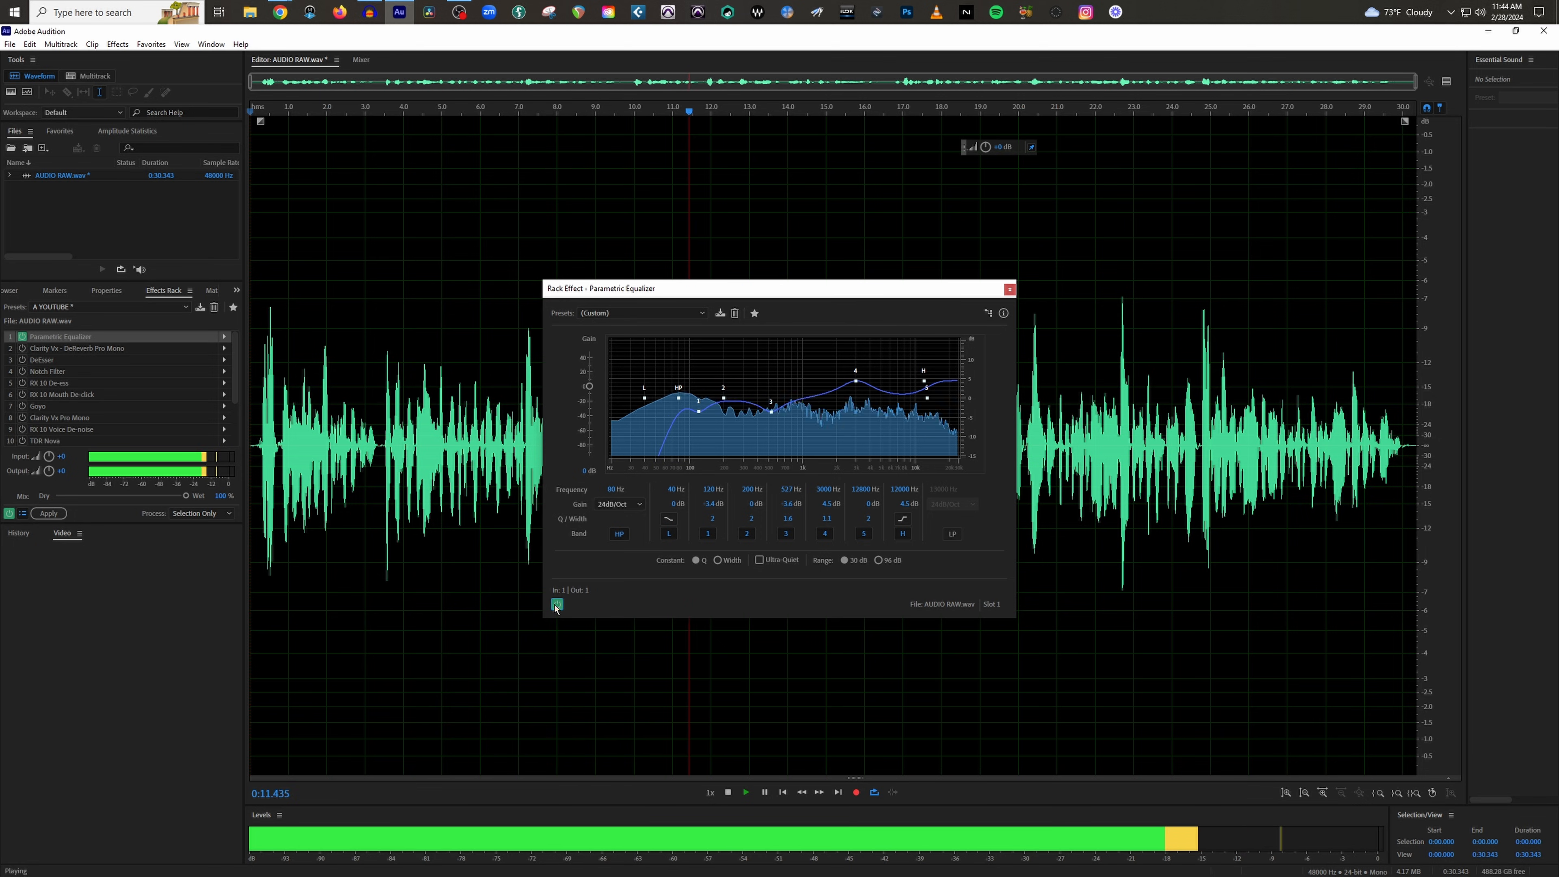
left_click(557, 605)
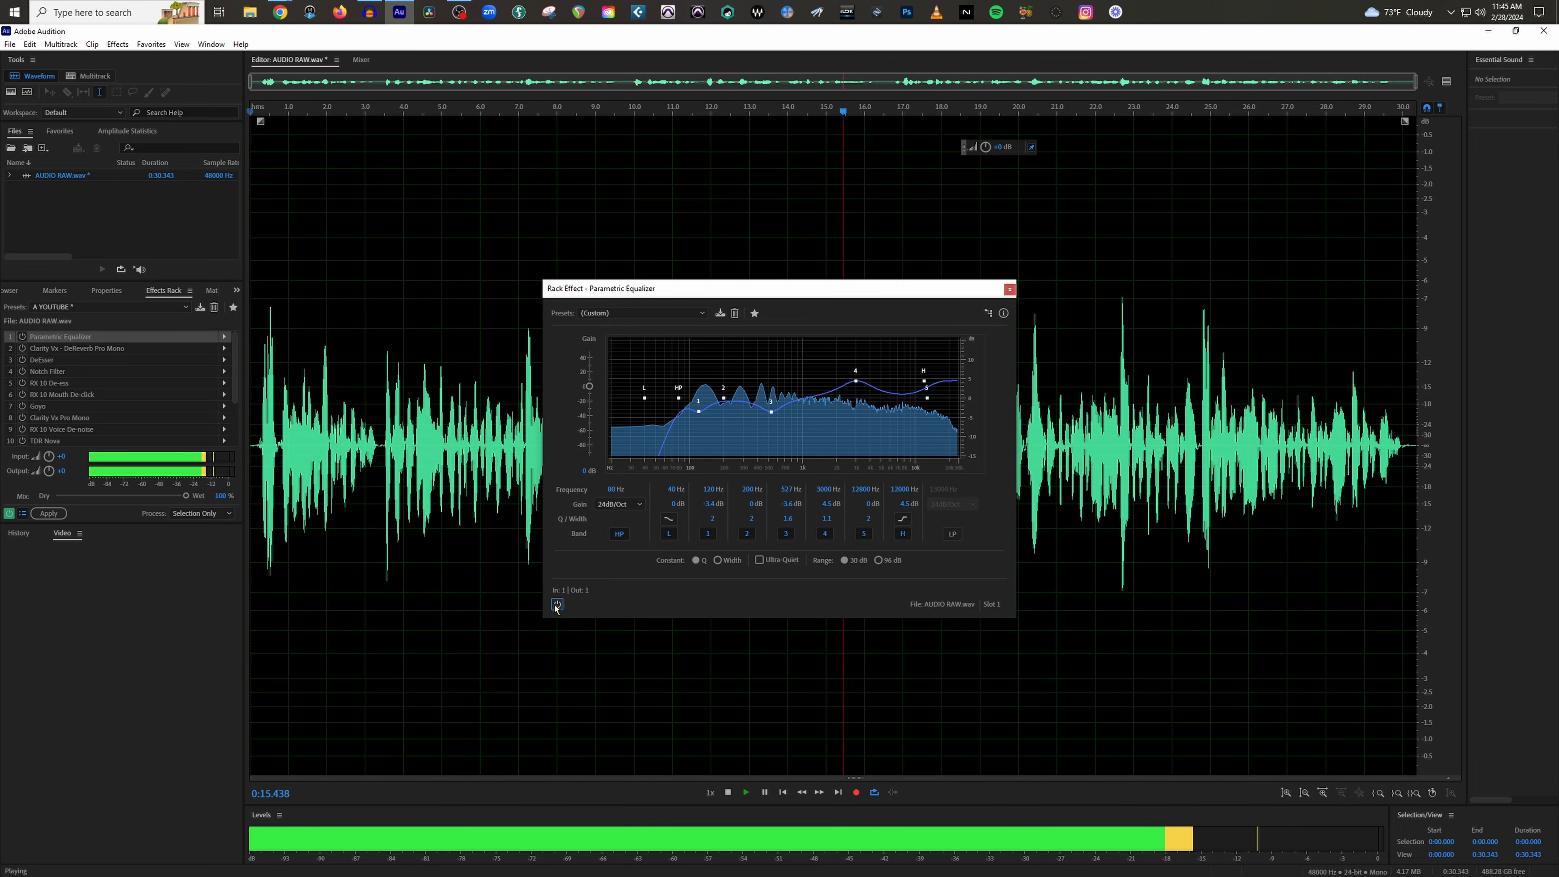
left_click(557, 605)
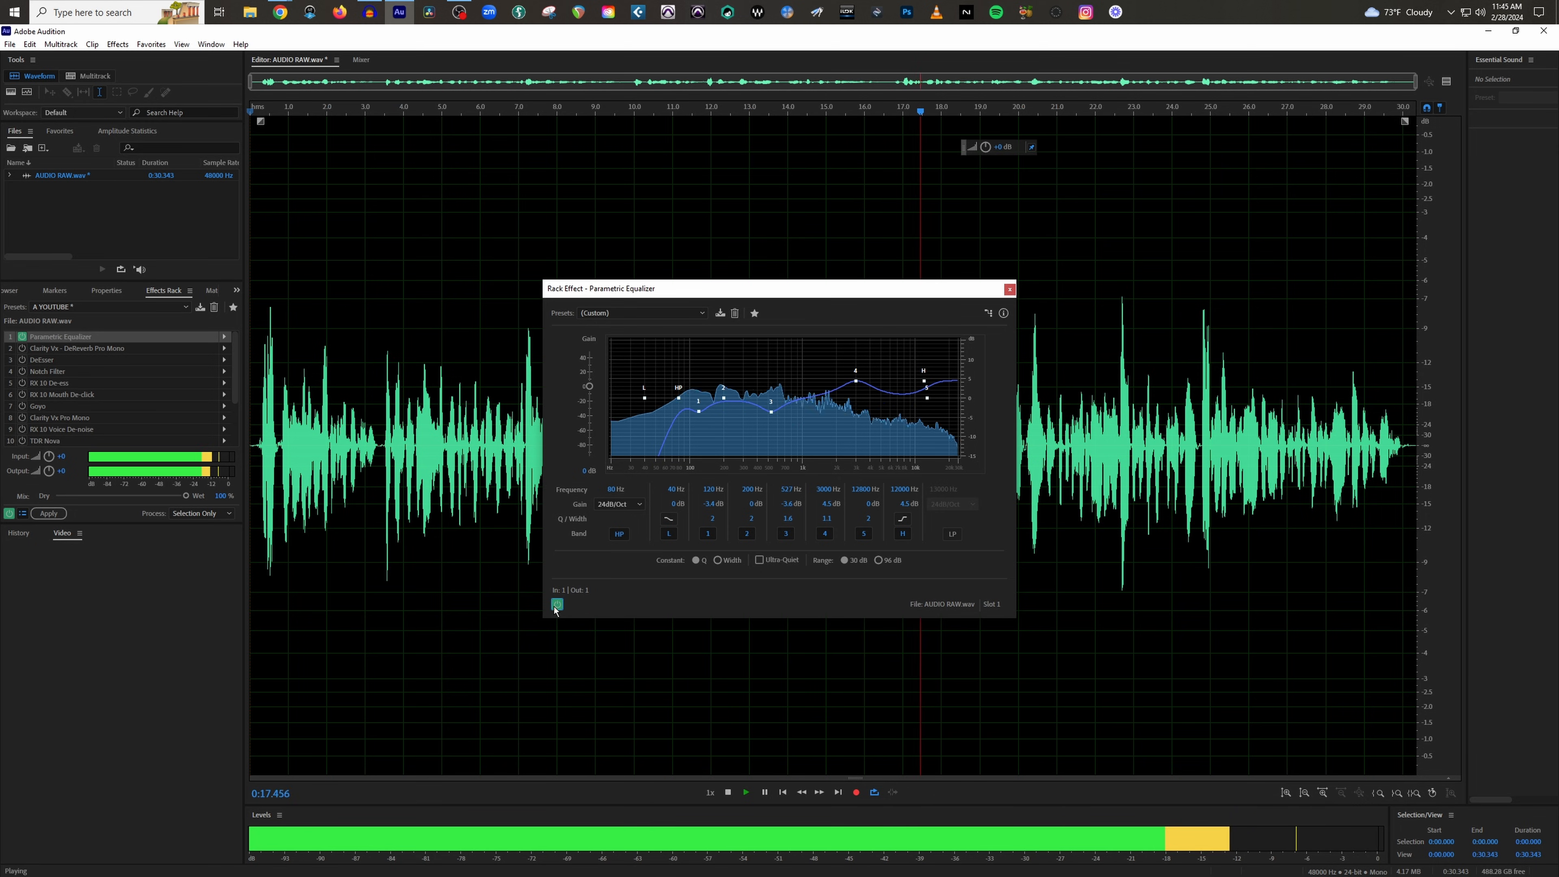
key("space")
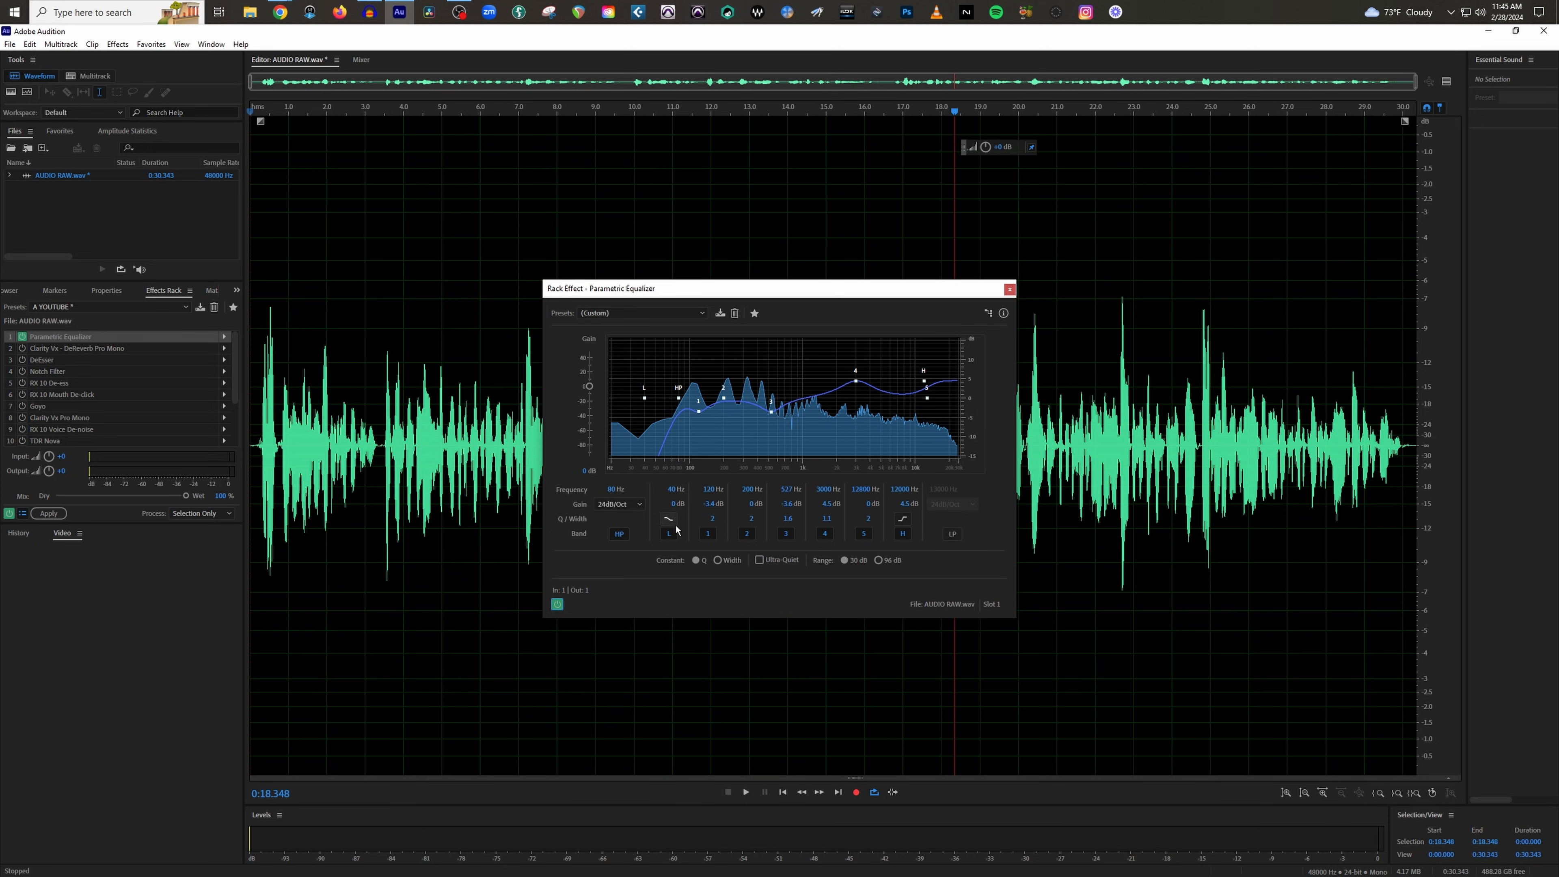
Disable equalizer band 1, the low-frequency cut at 120 Hz
left_click(708, 536)
left_click(708, 535)
left_click(709, 532)
Play the audio from the start with band 1 off and compare it against the bypassed equalizer
left_click_drag(317, 108, 17, 97)
key("space")
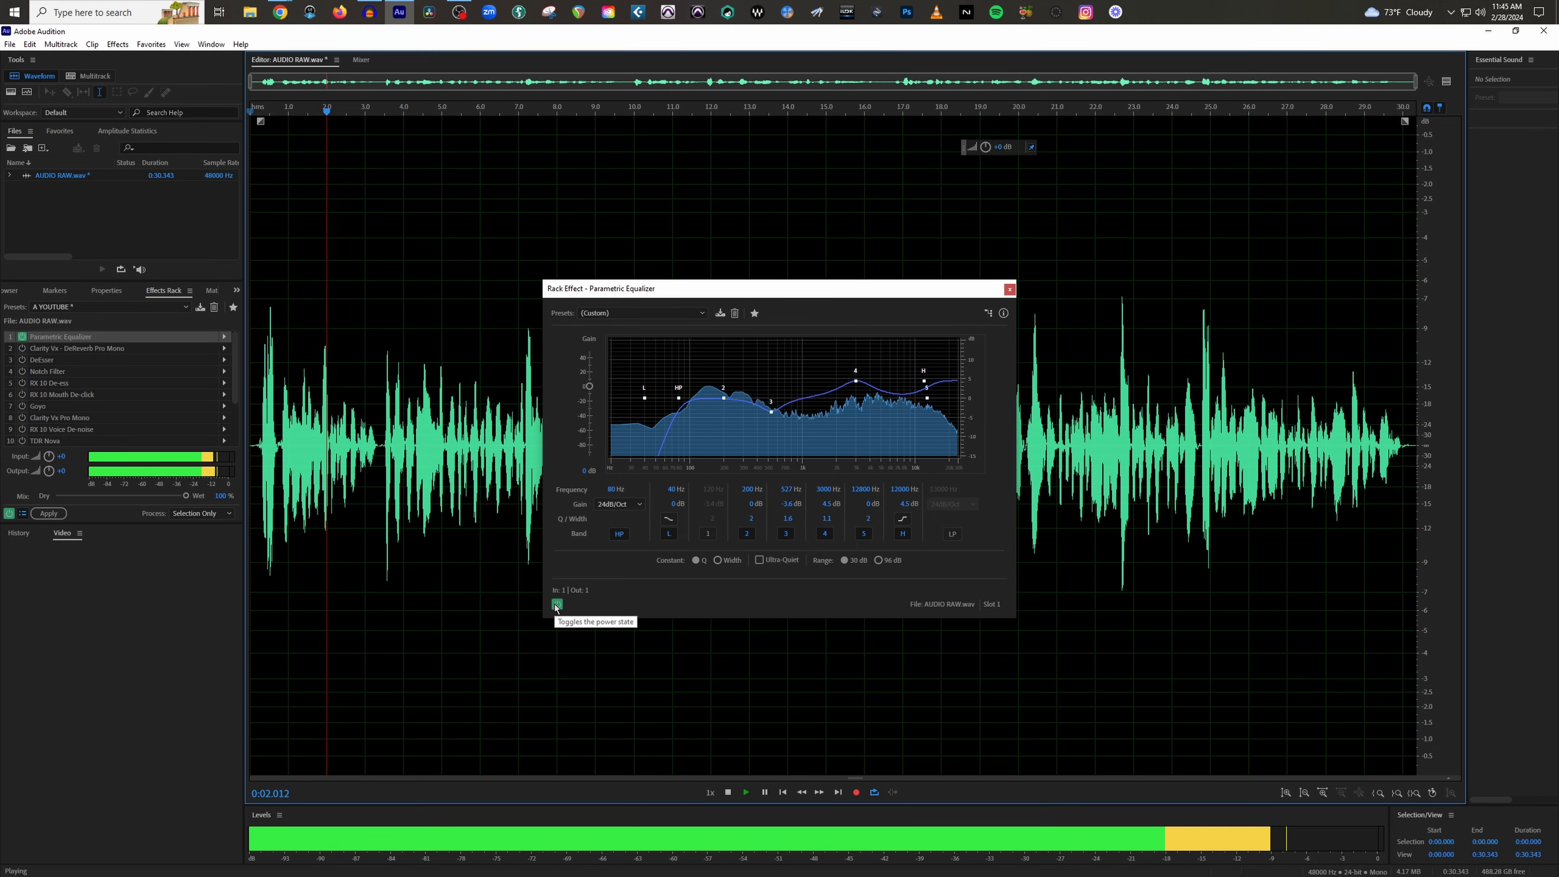
left_click(557, 605)
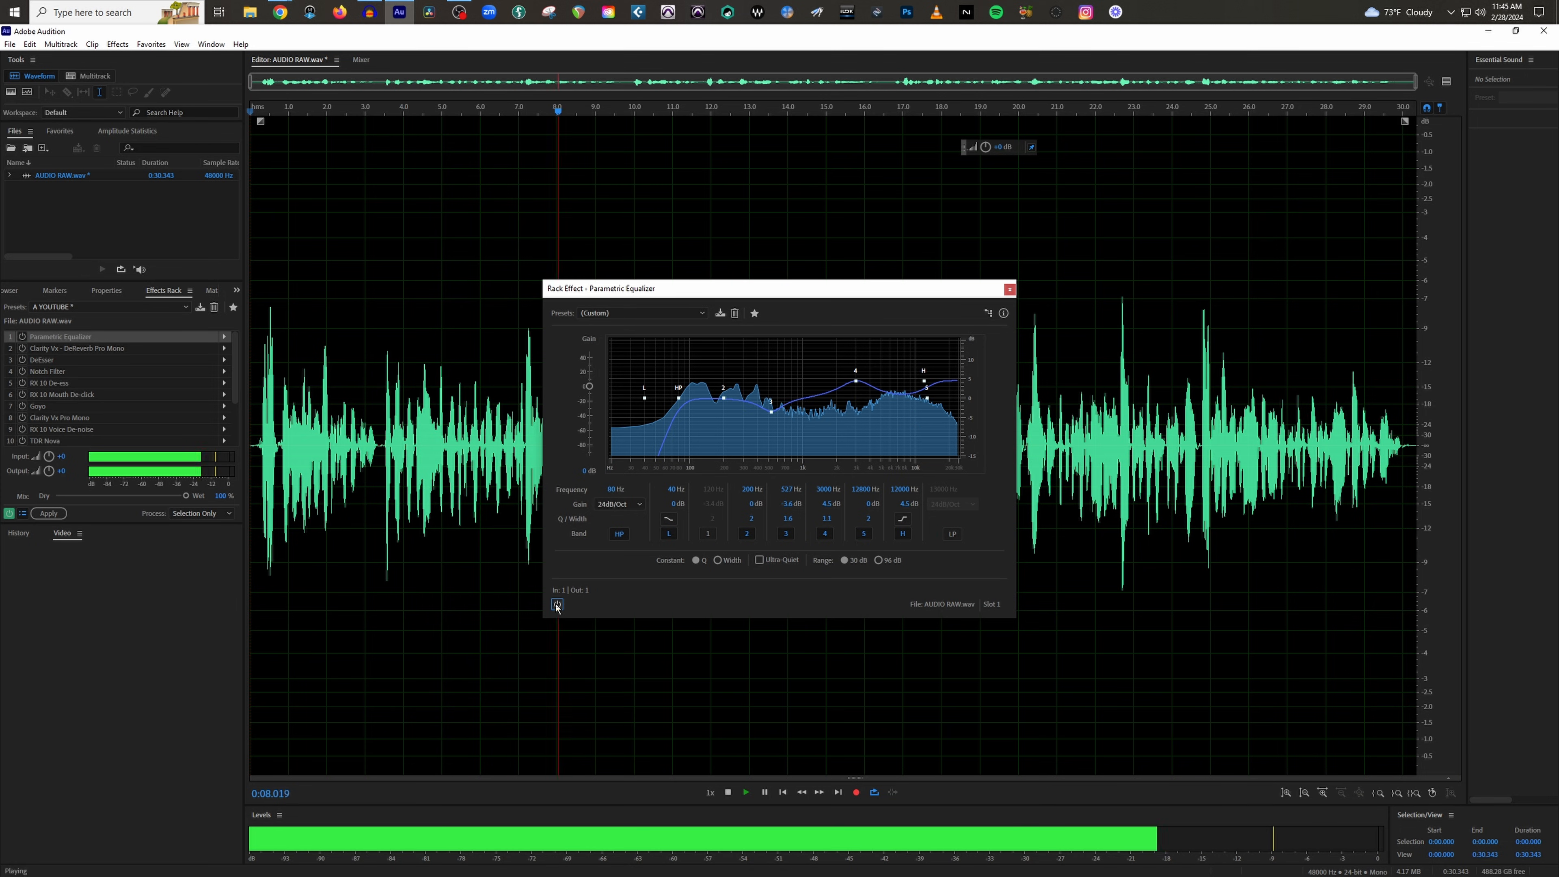
left_click(557, 605)
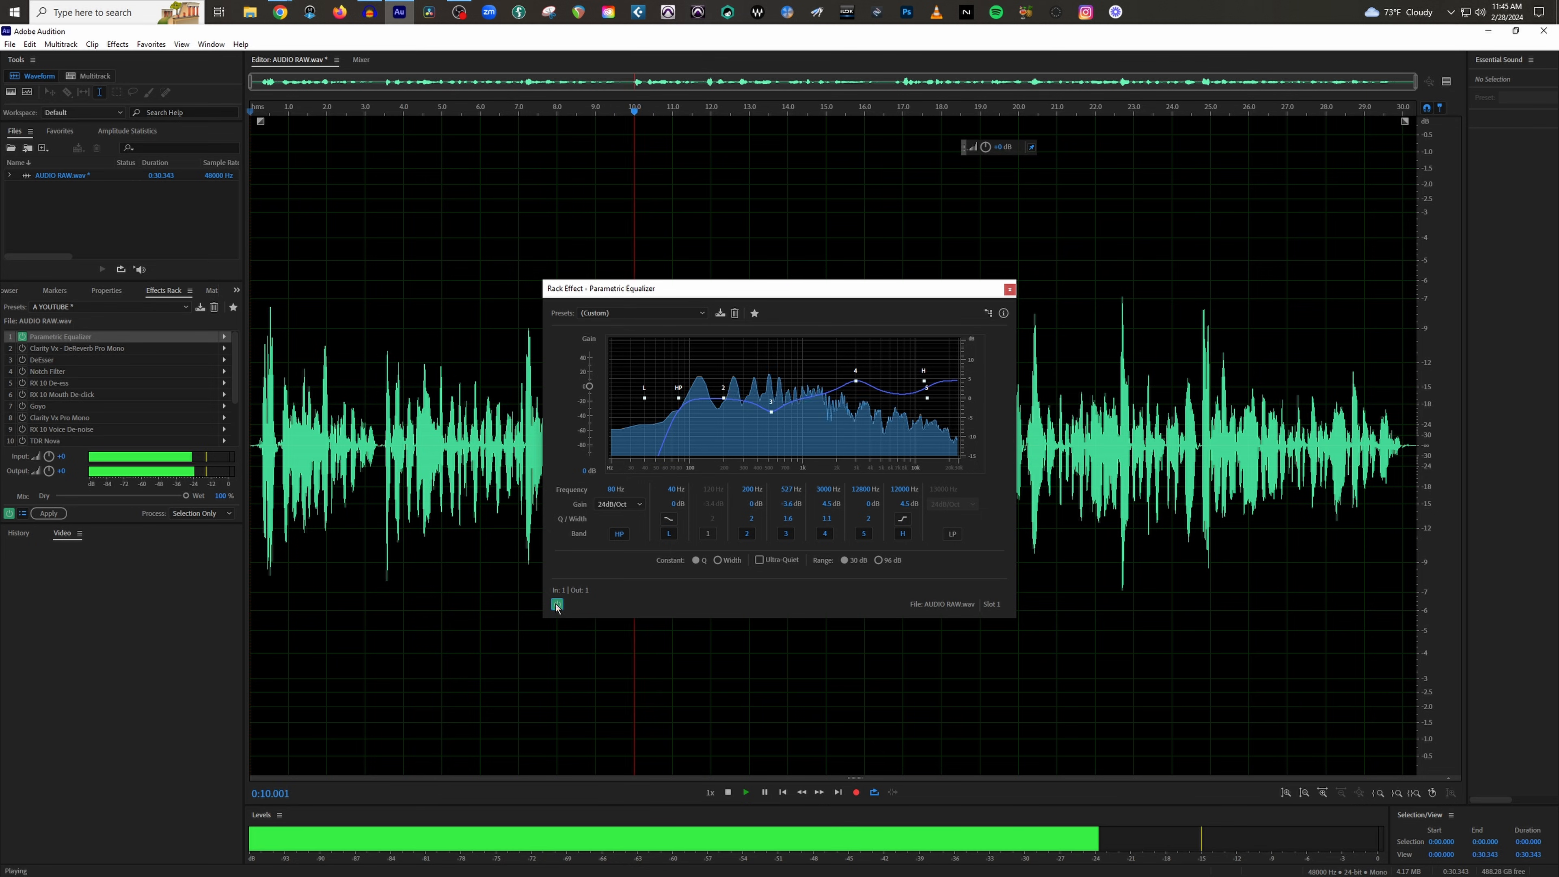
key("space")
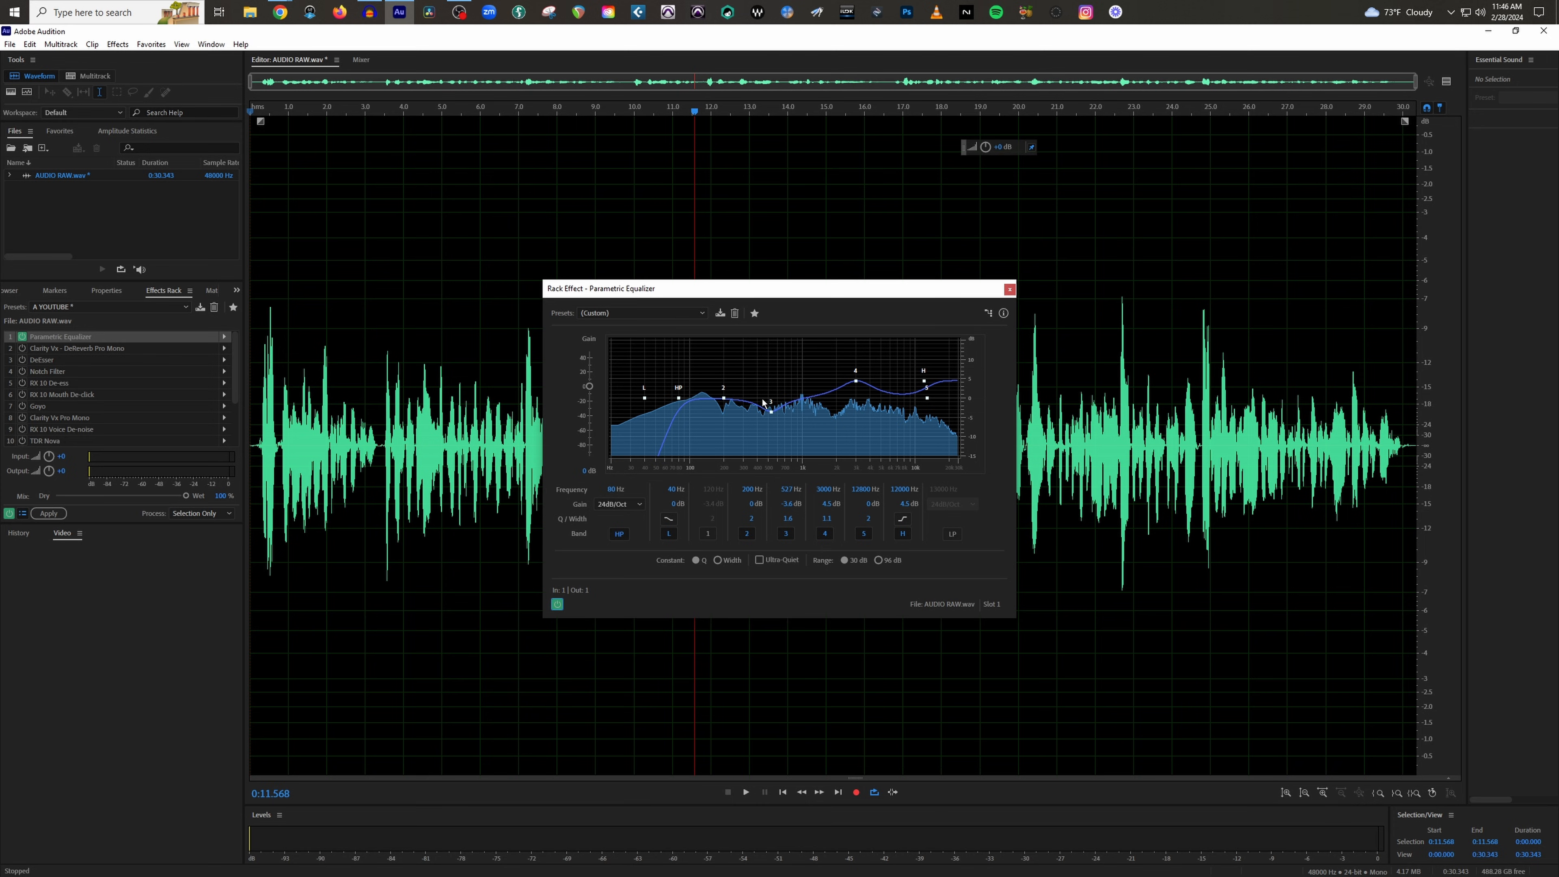
Close the Parametric Equalizer, then open the rack's Single-band Compressor in slot 11 and enable it
left_click(1009, 289)
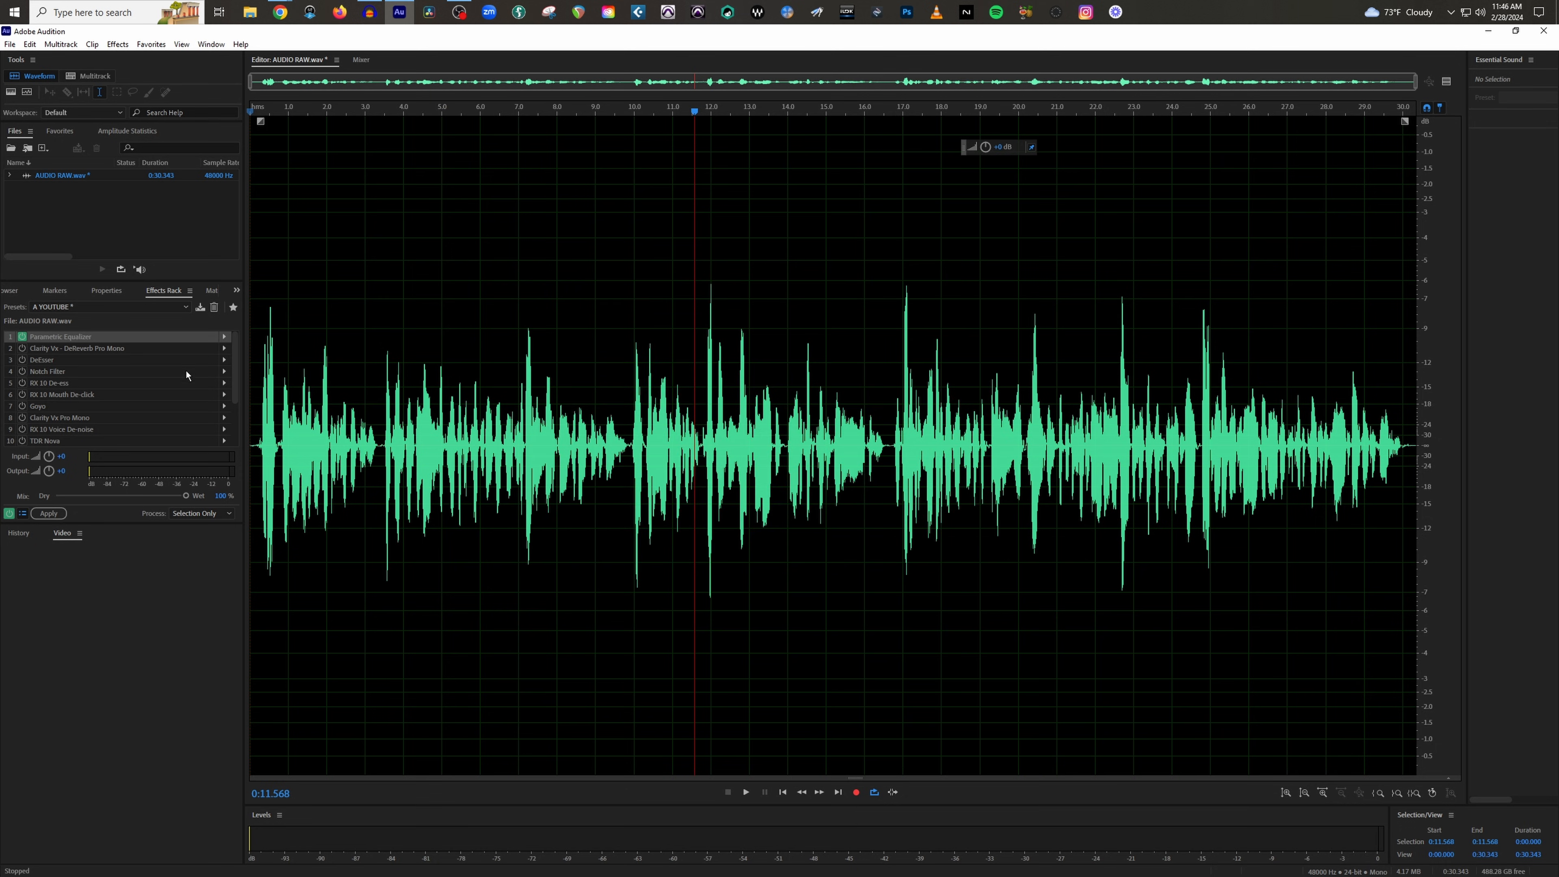
scroll(131, 375, "down", 3)
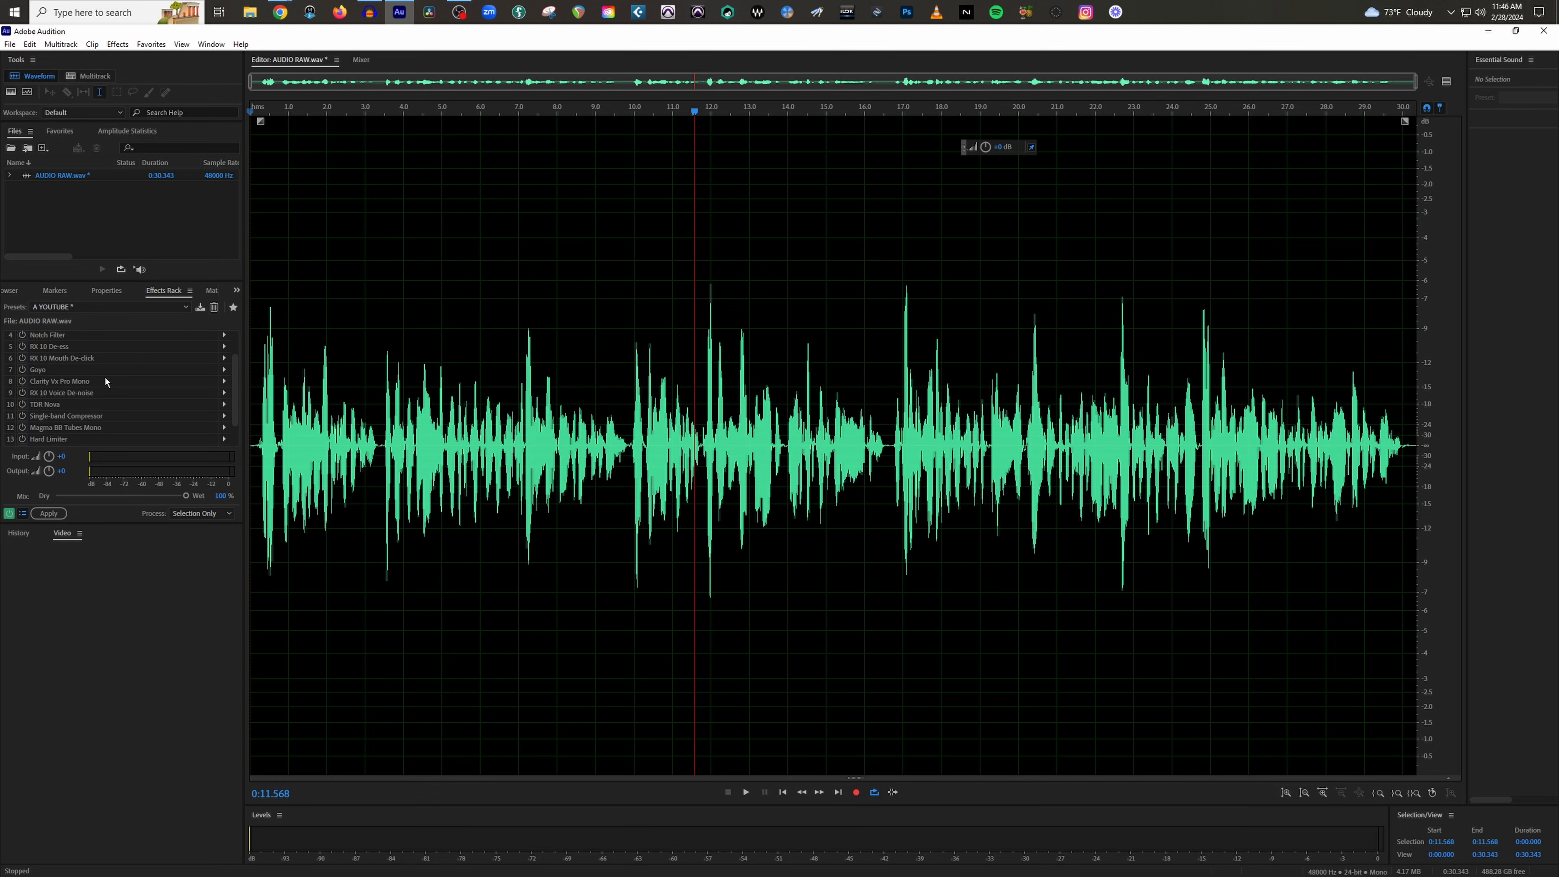
double_click(45, 416)
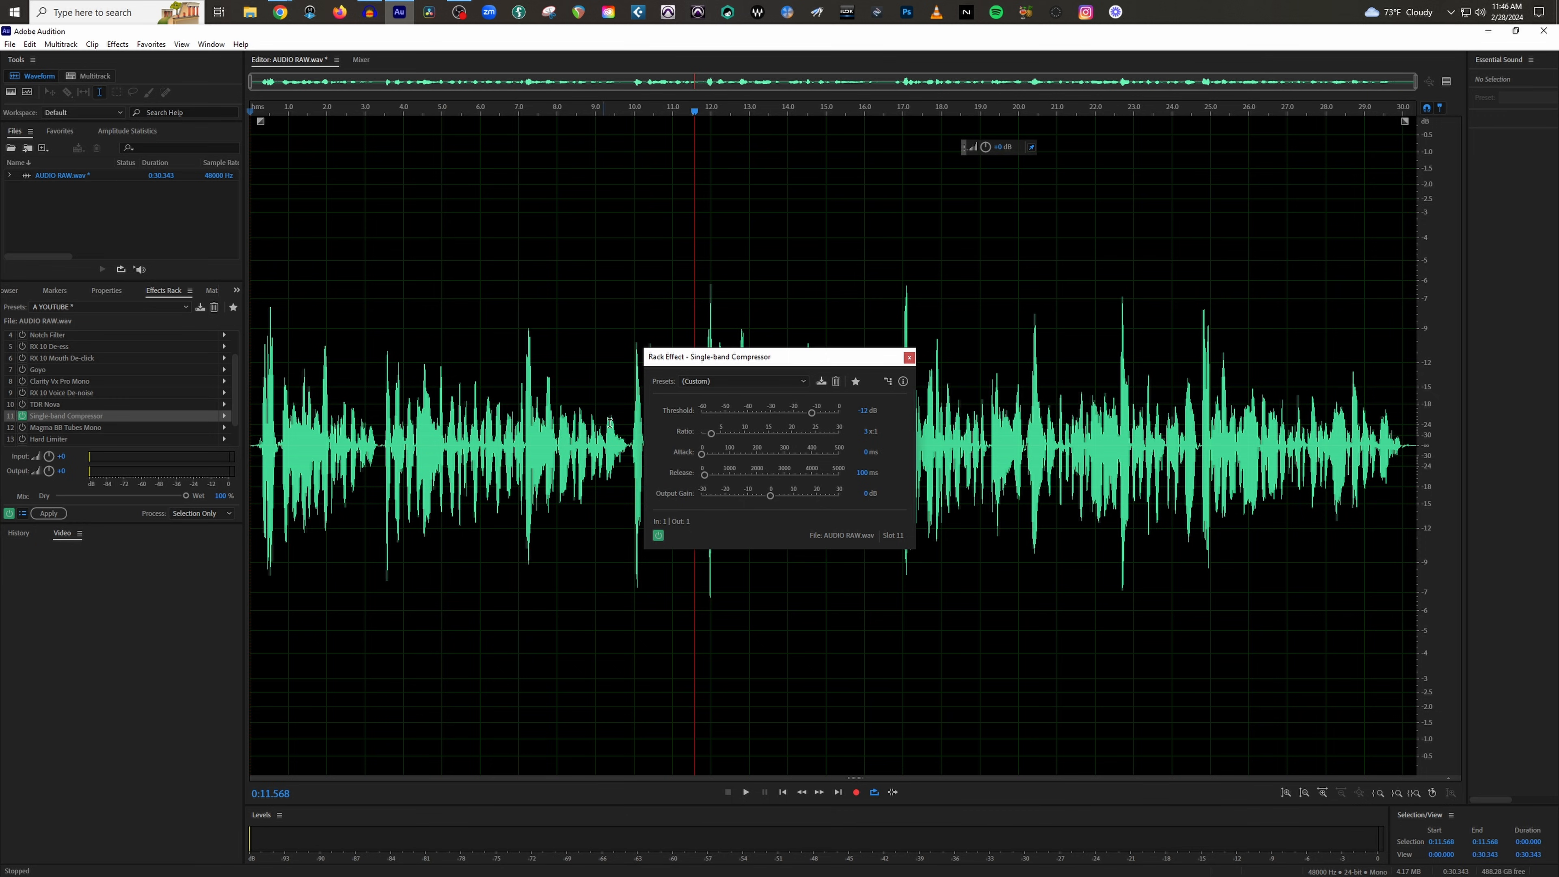
Move the Single-band Compressor window aside, examine the waveform's peaks and quieter passages alongside its settings, and close the compressor
left_click_drag(803, 367, 1041, 360)
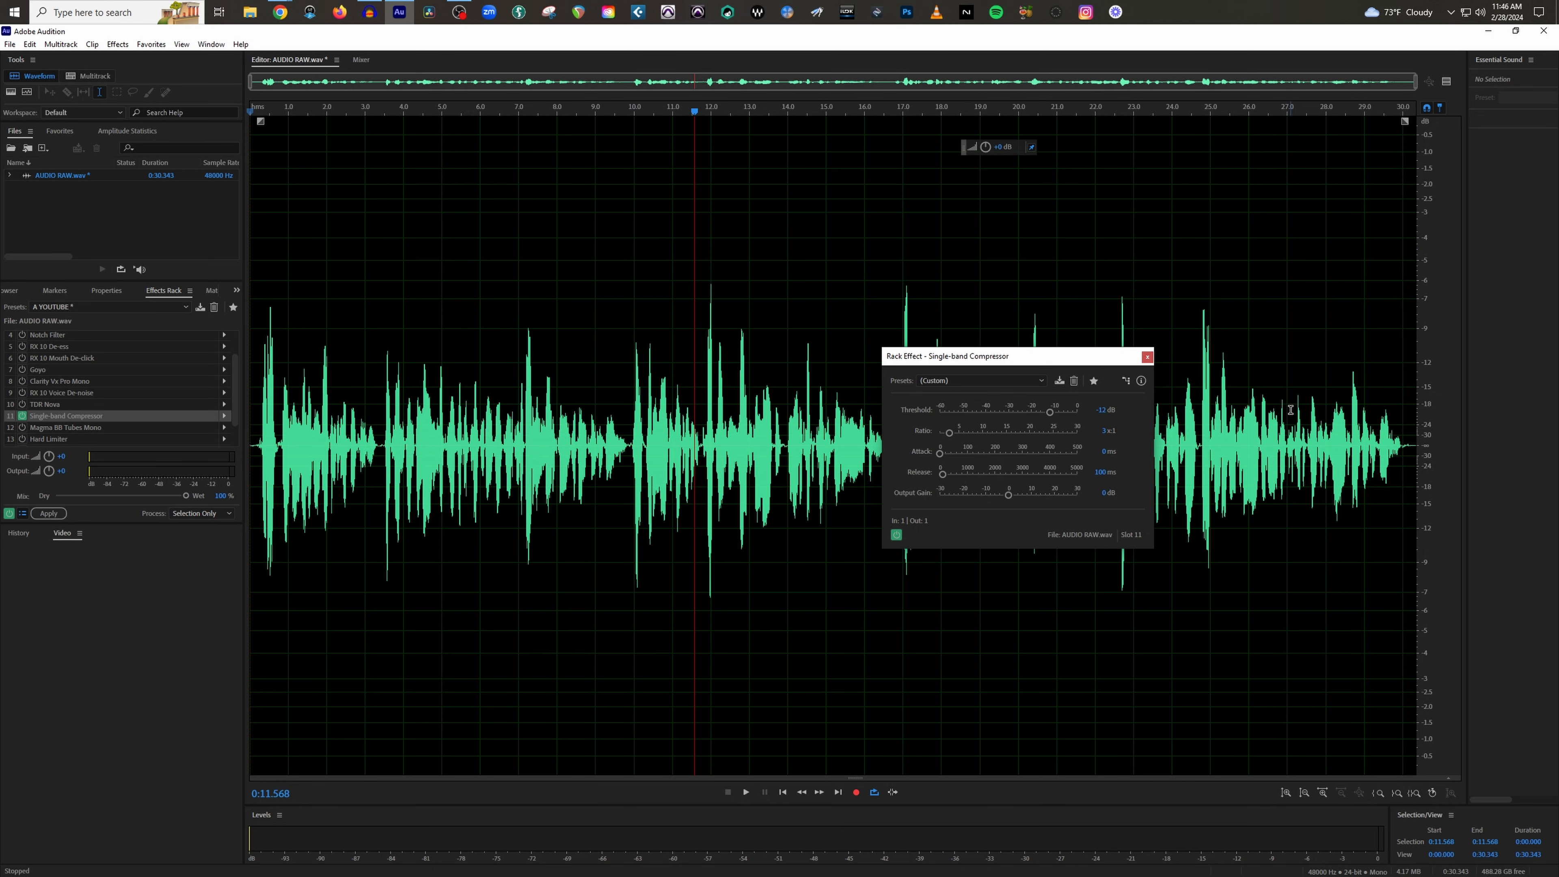
left_click_drag(1064, 362, 980, 501)
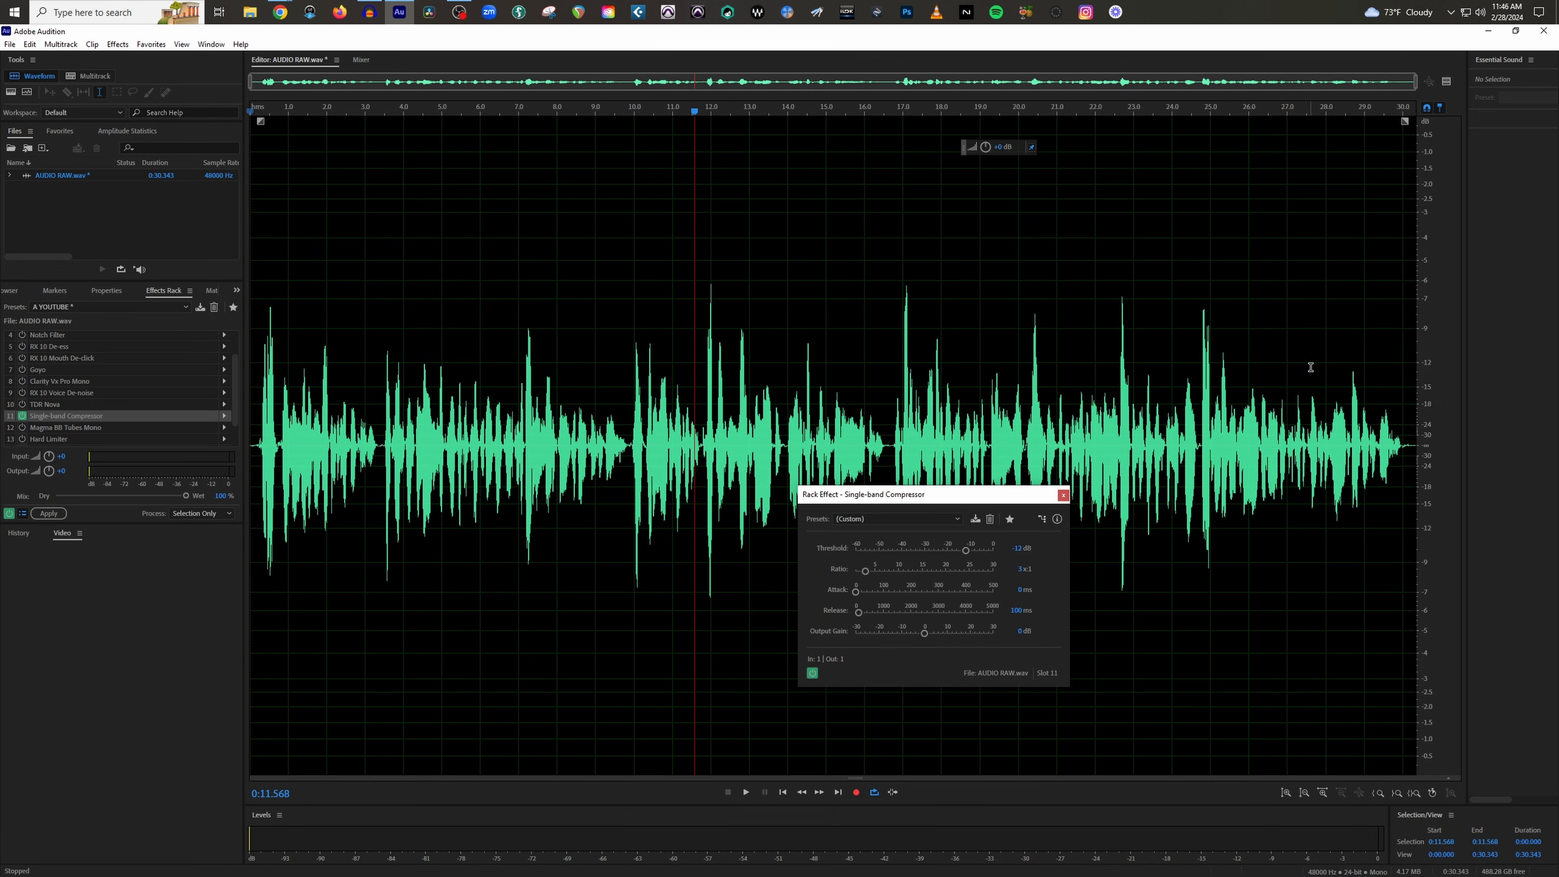
left_click_drag(1214, 355, 1047, 359)
left_click(1024, 356)
left_click_drag(892, 359, 919, 360)
left_click(800, 350)
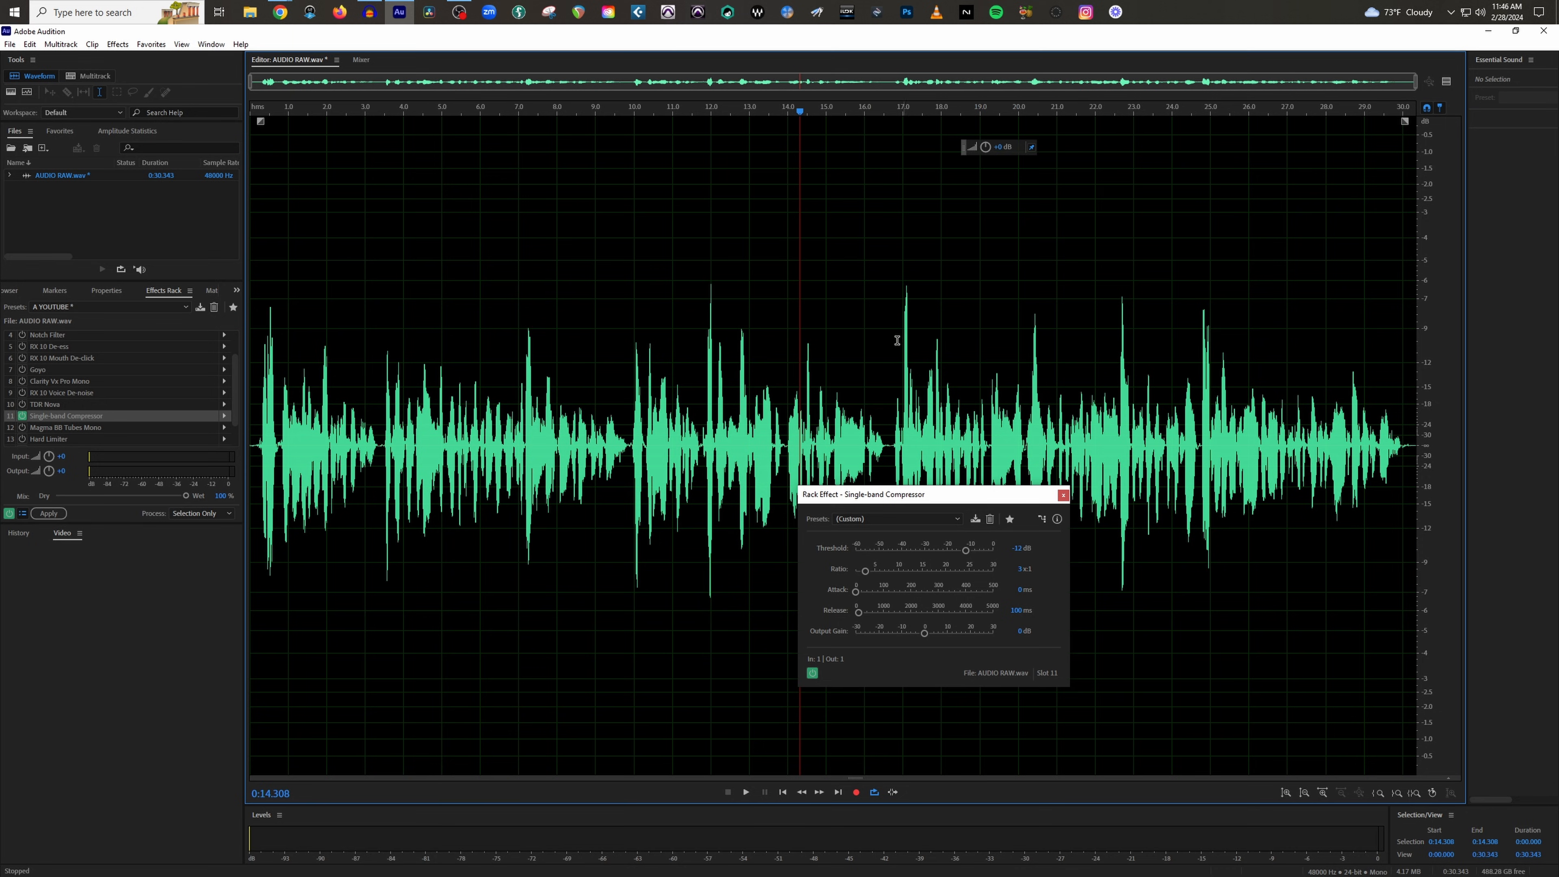
left_click_drag(1019, 489, 1104, 302)
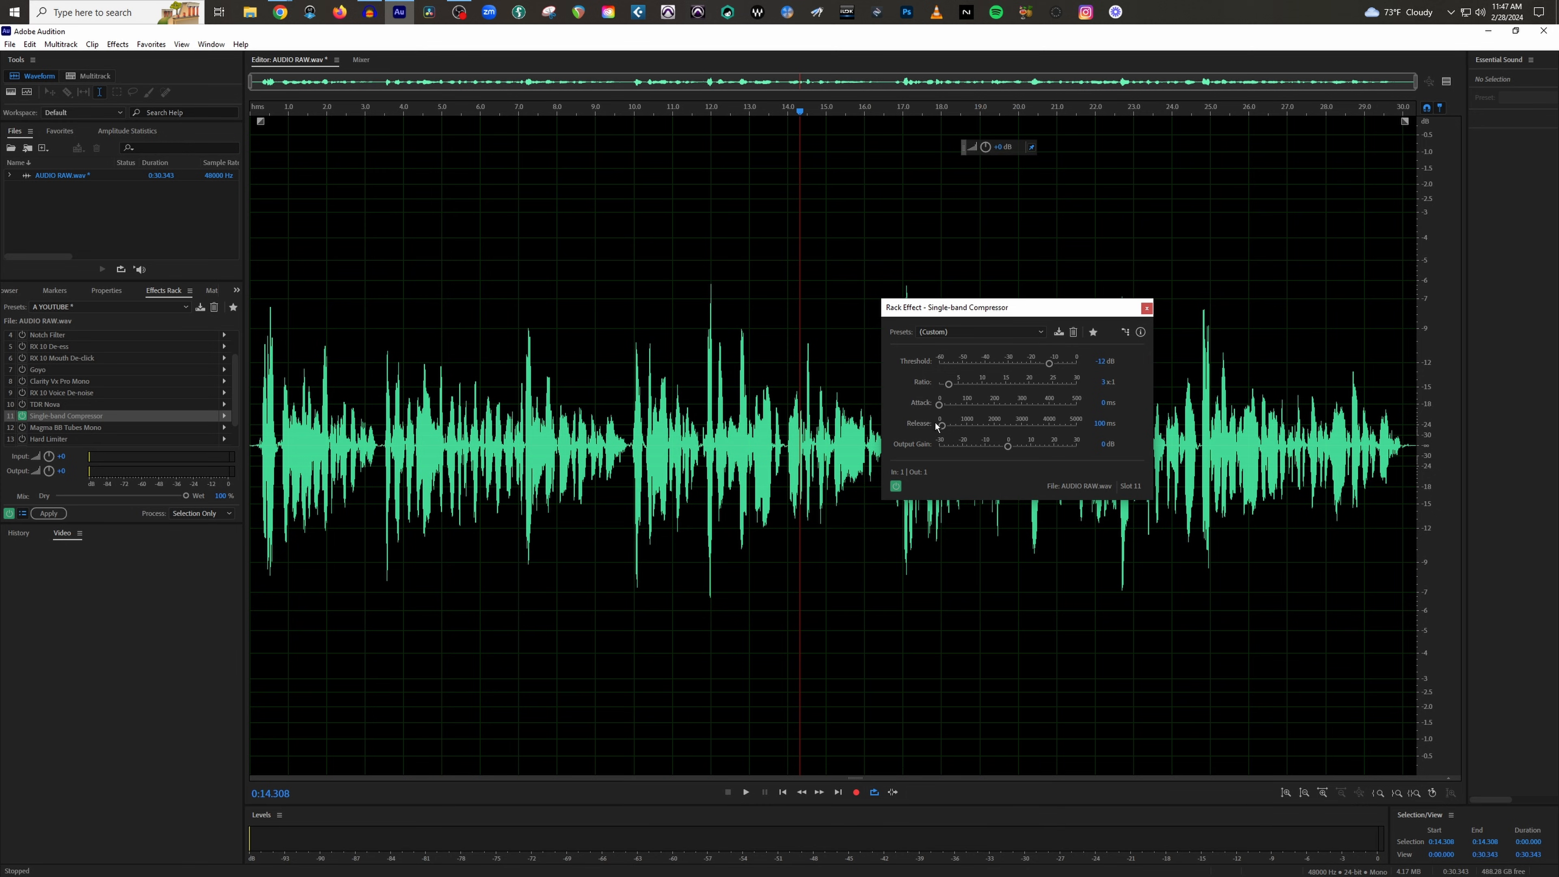
left_click_drag(1096, 308, 1107, 329)
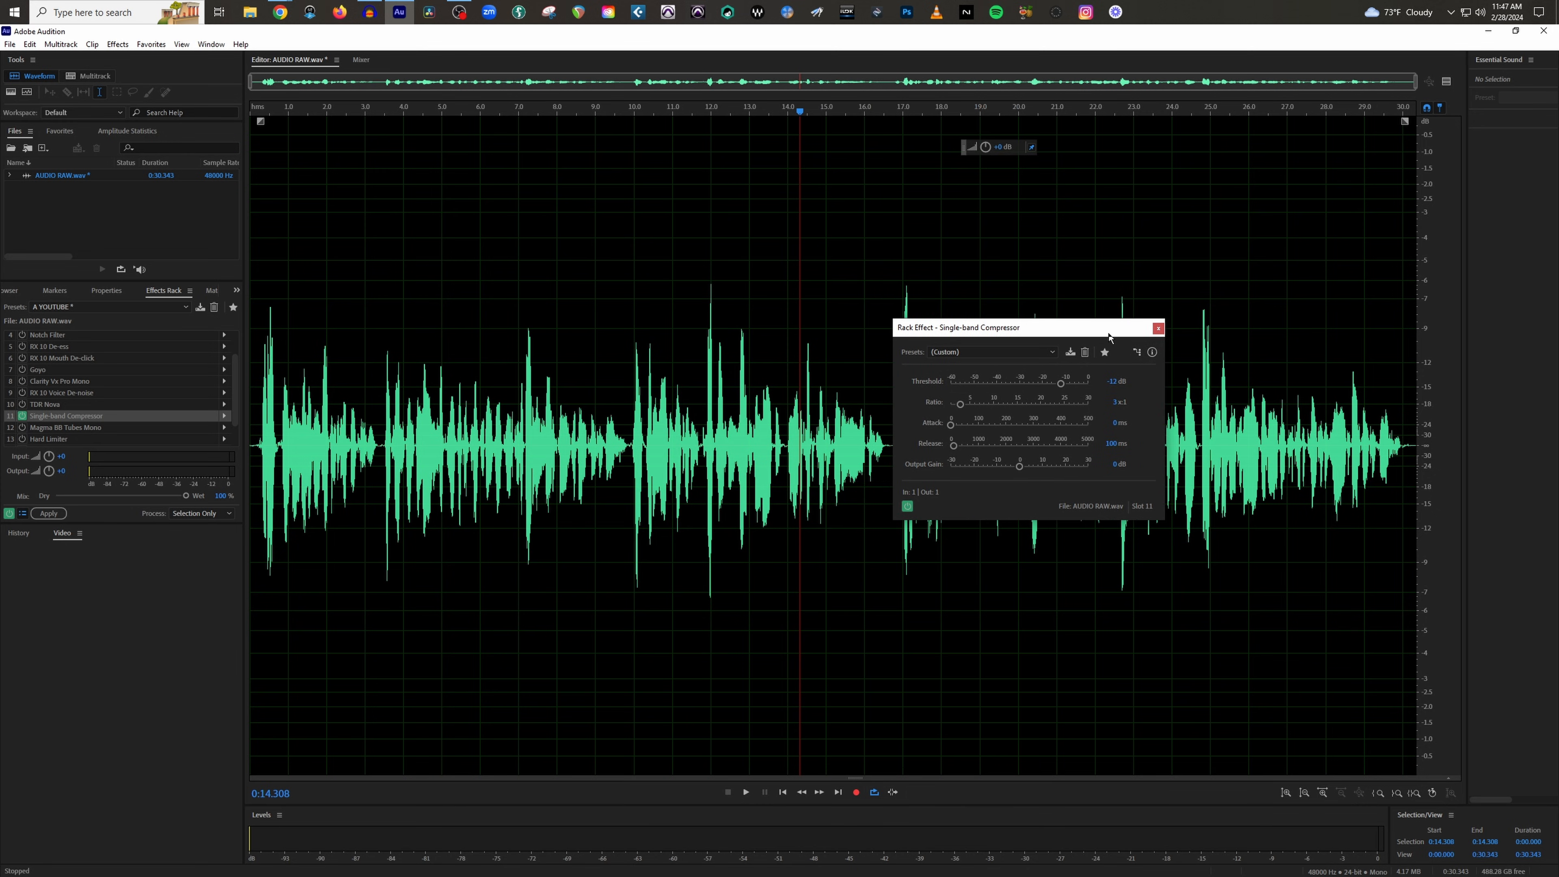
left_click_drag(1020, 465, 1024, 469)
left_click(1156, 328)
Play the audio from the start, toggling the whole effects rack off and on to judge the added compression
left_click(252, 111)
scroll(52, 357, "down", 1)
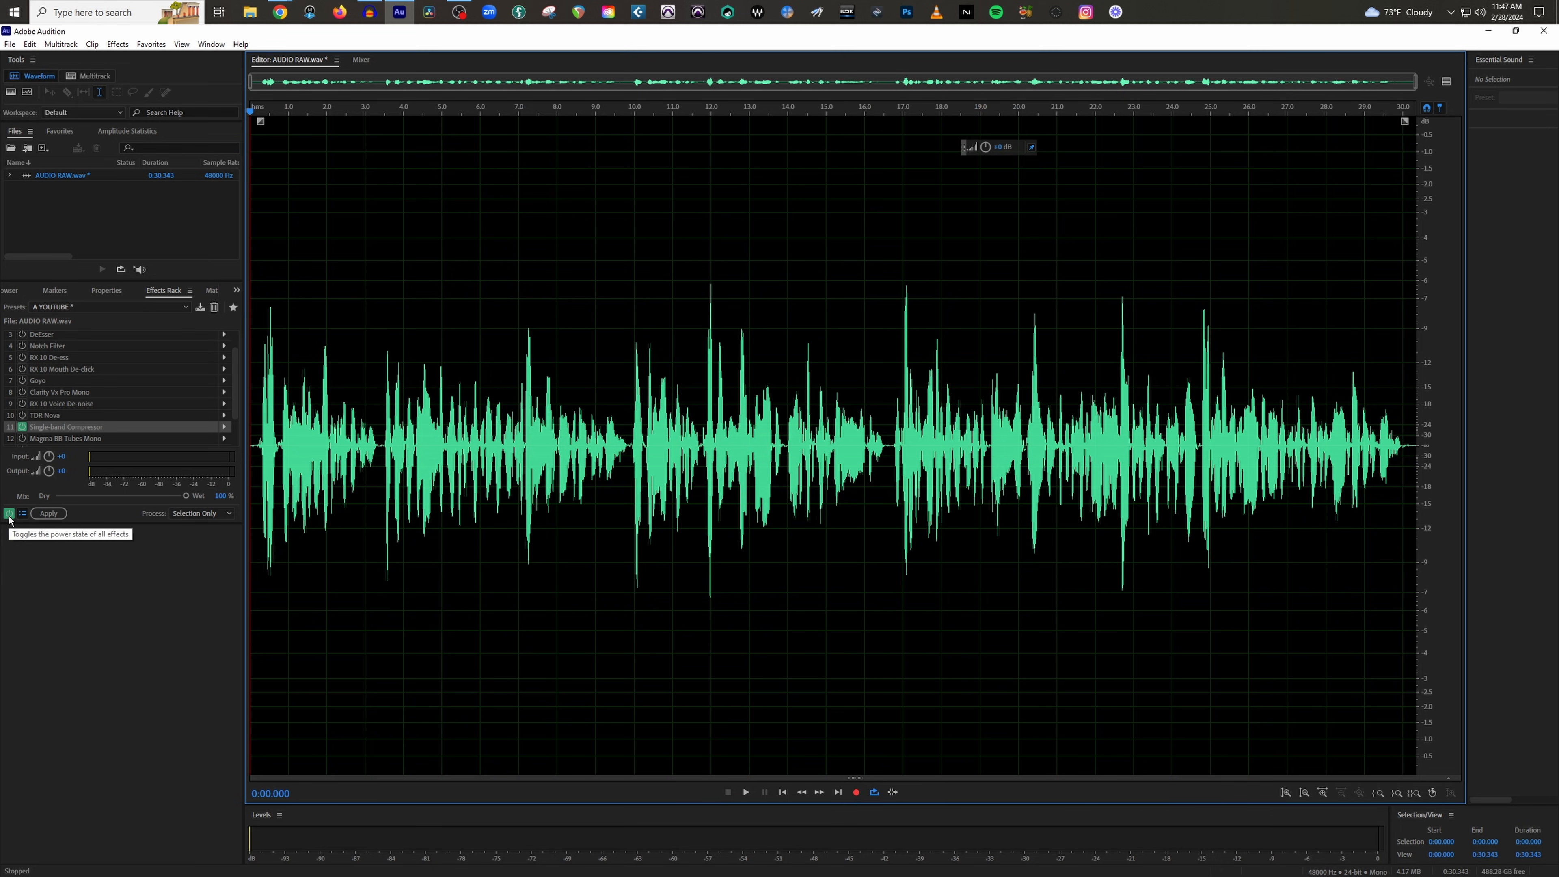
key("space")
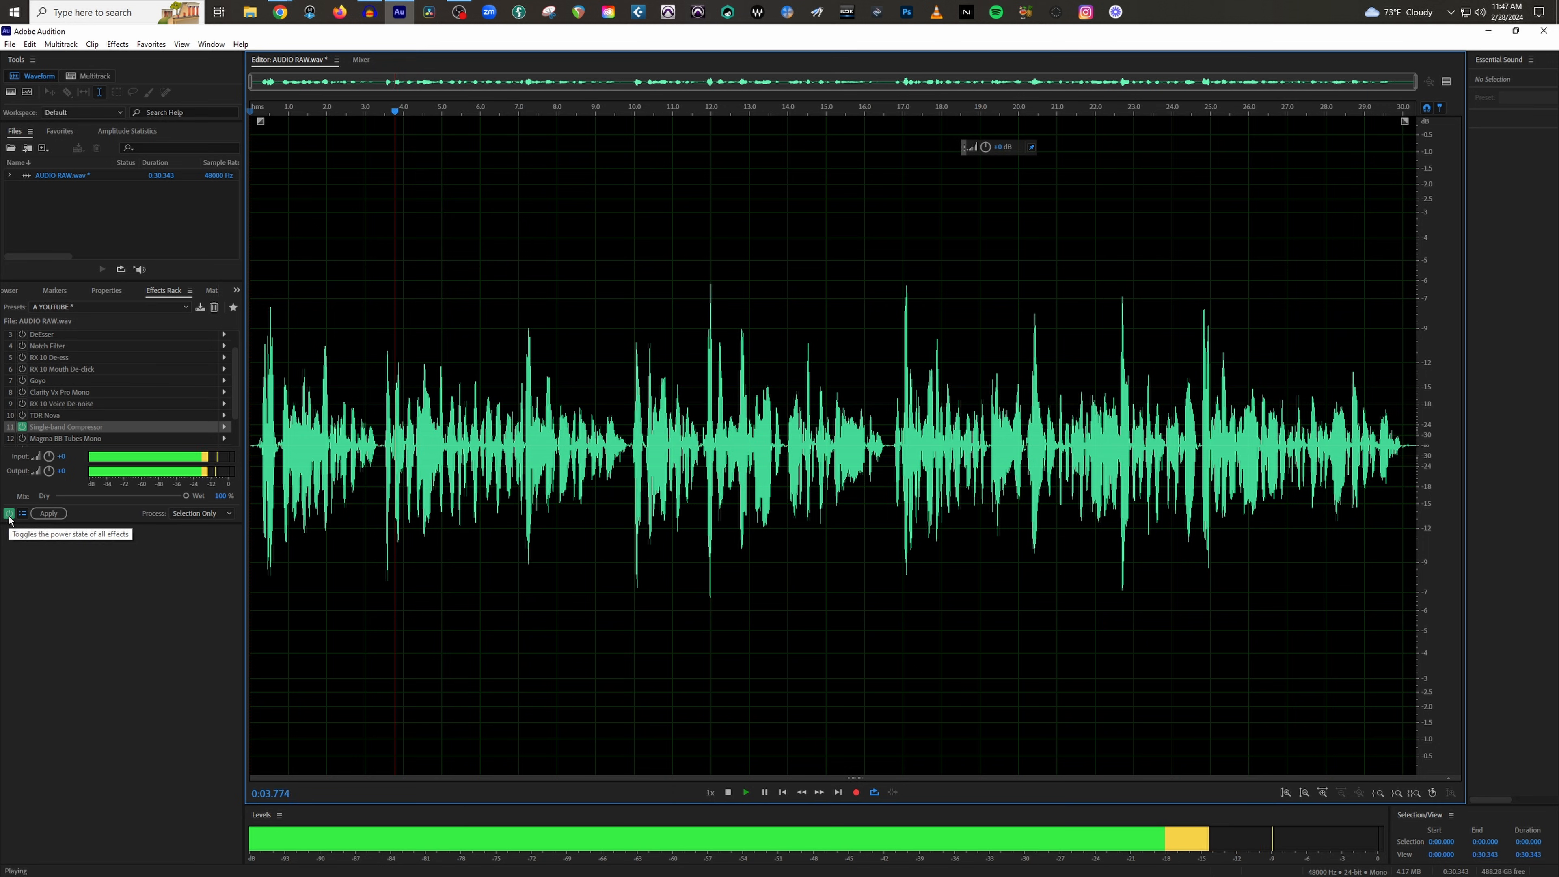
left_click(9, 517)
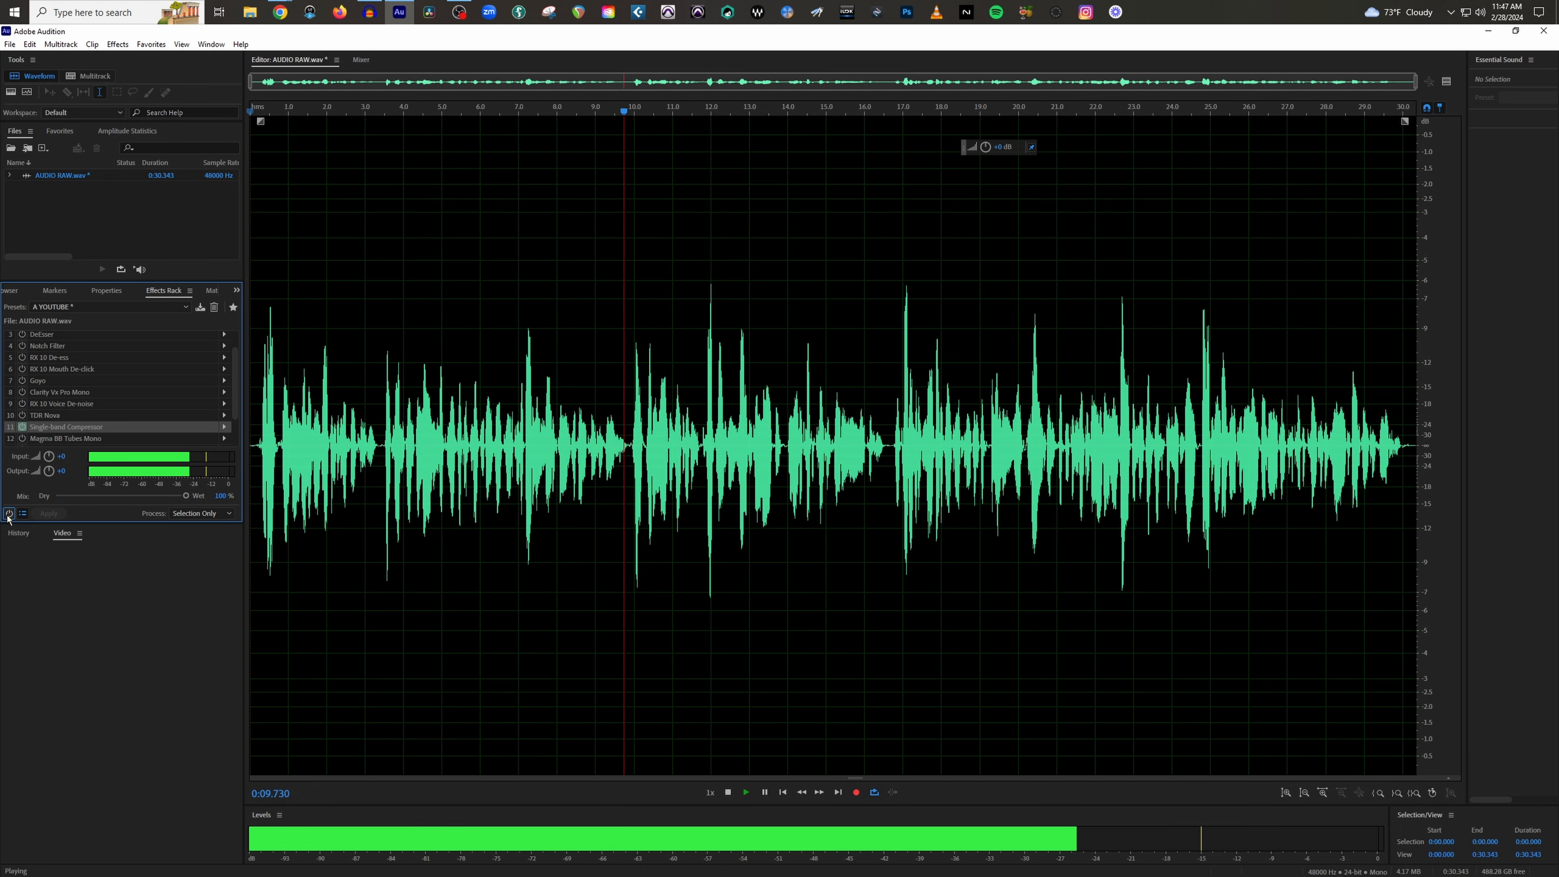
left_click(9, 515)
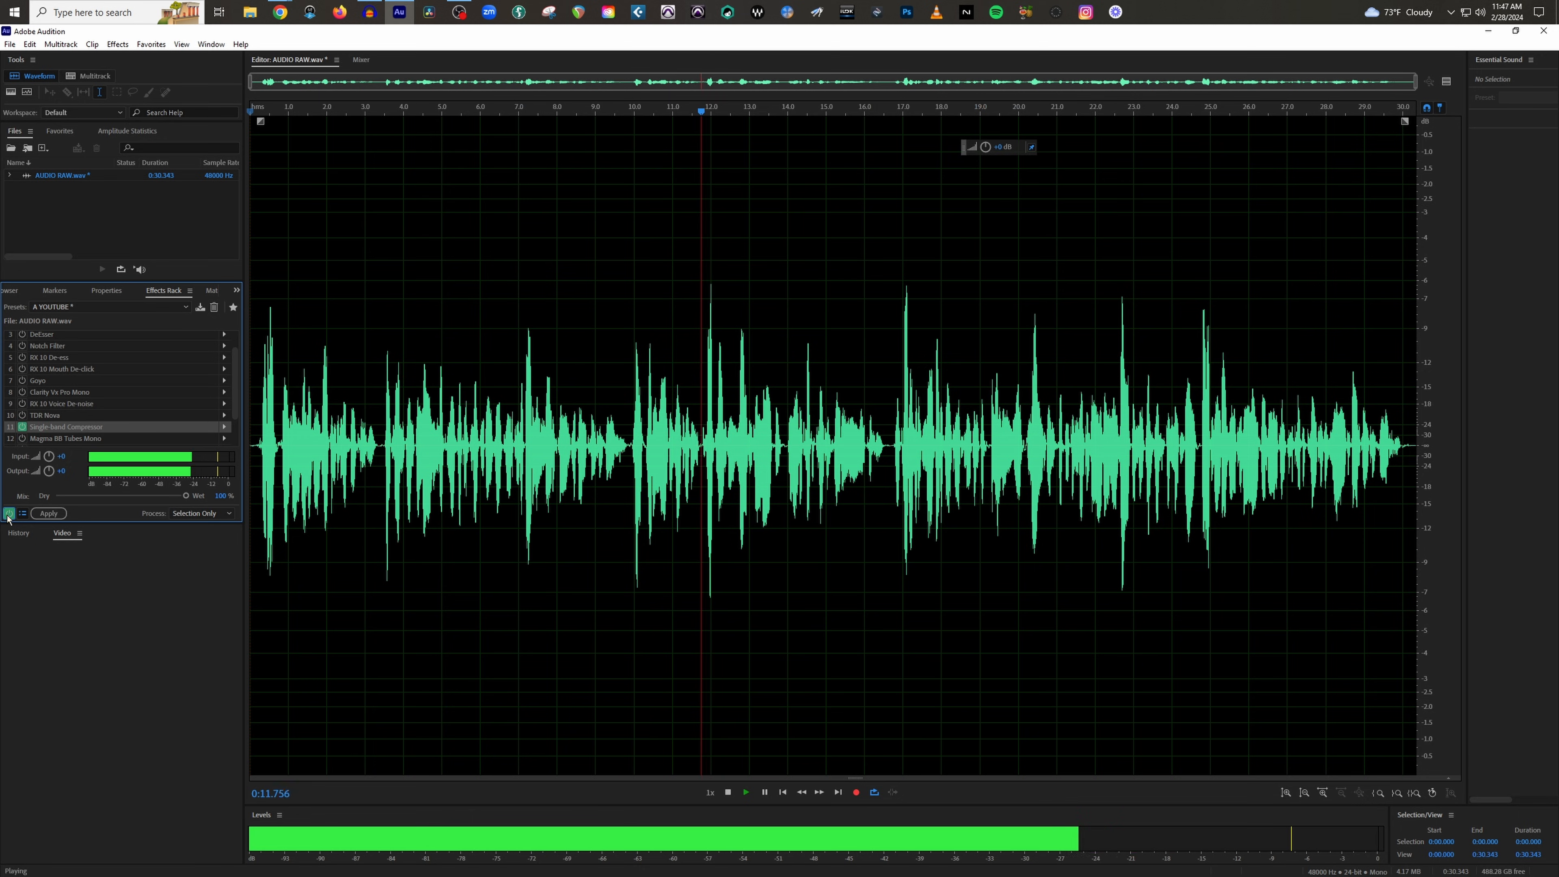
left_click(9, 514)
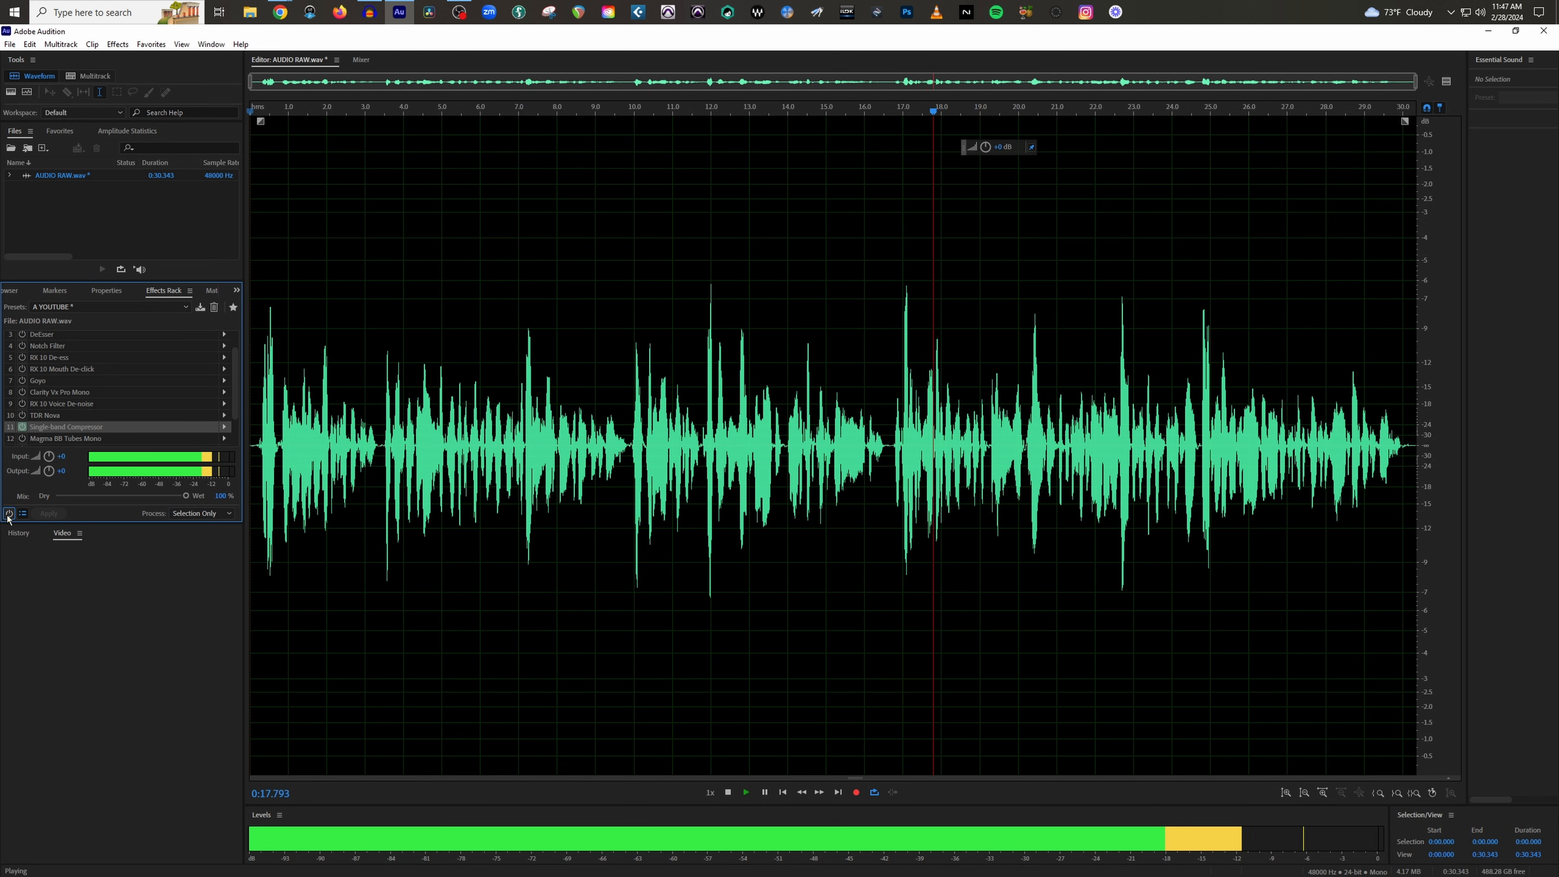
left_click(9, 515)
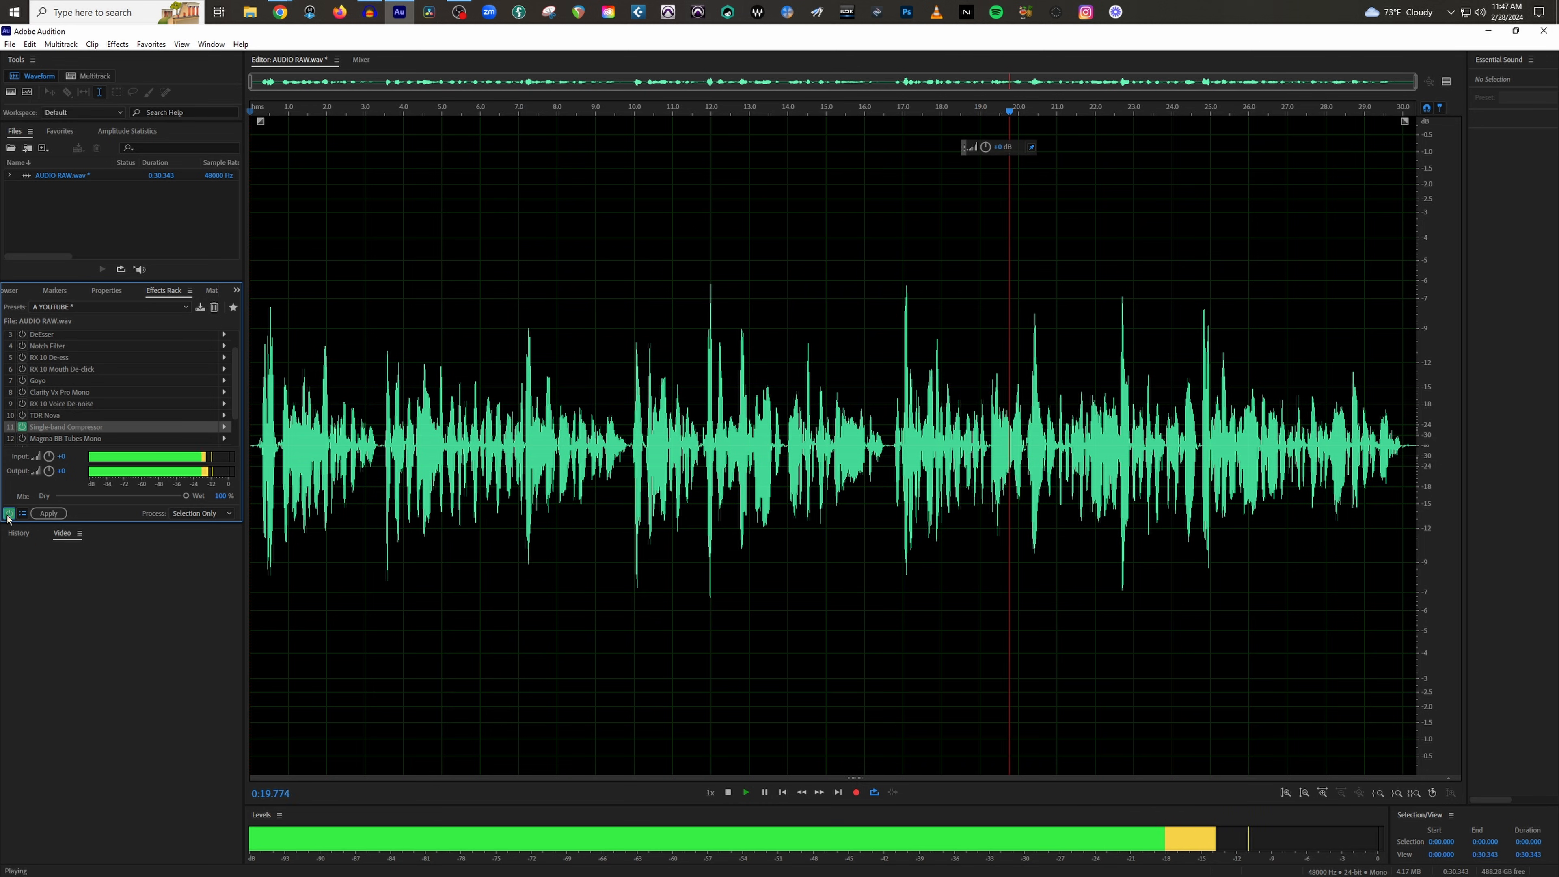
key("space")
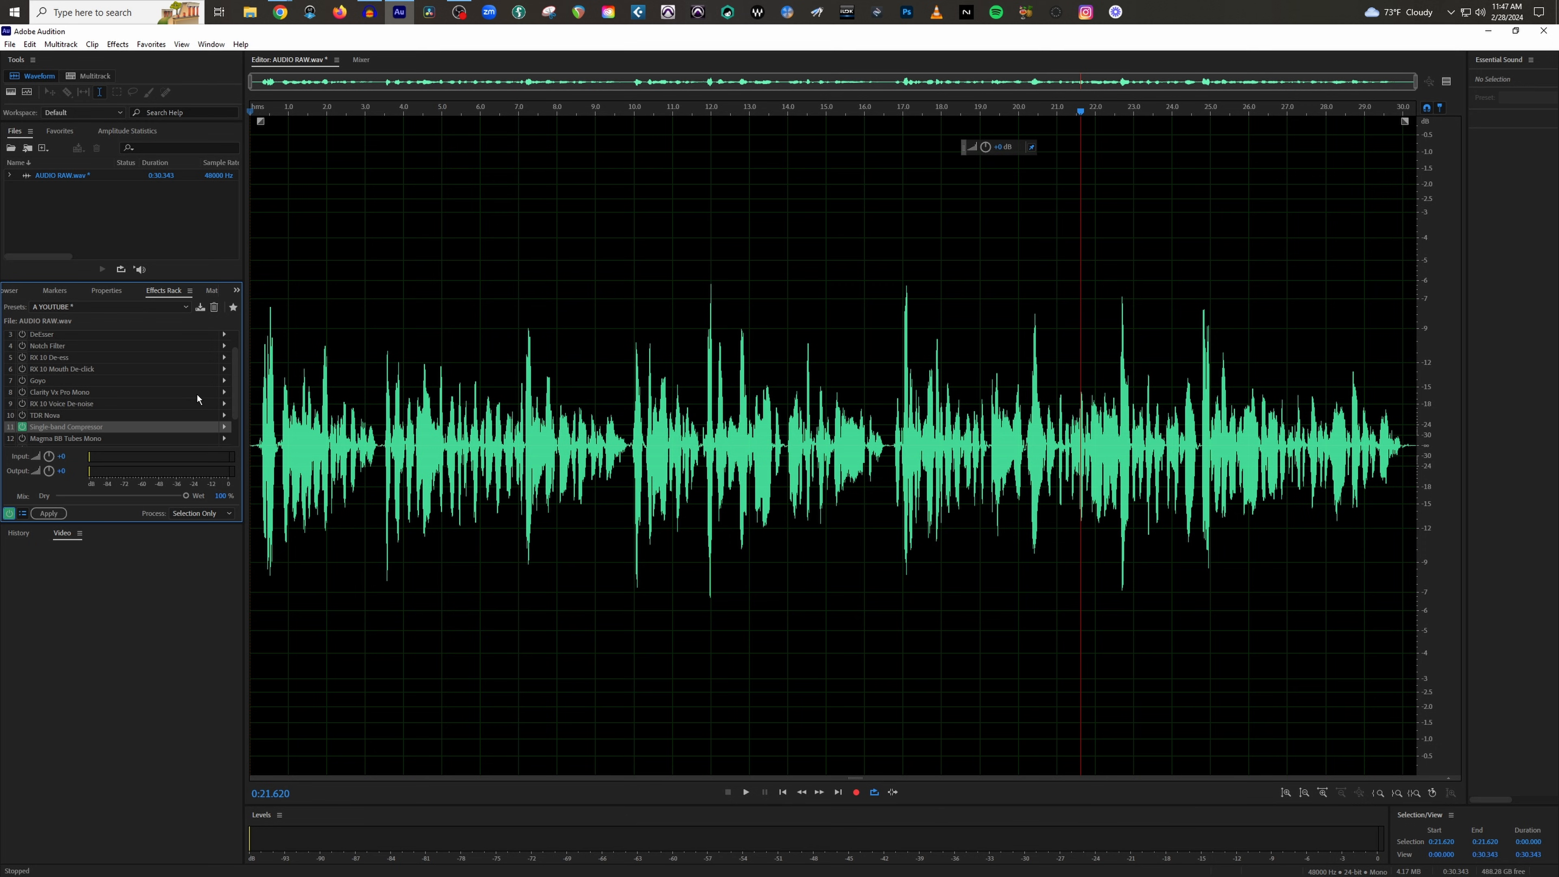
Return the playhead to the start, then enable and open Magma BB Tubes Mono in rack slot 12
scroll(196, 396, "up", 2)
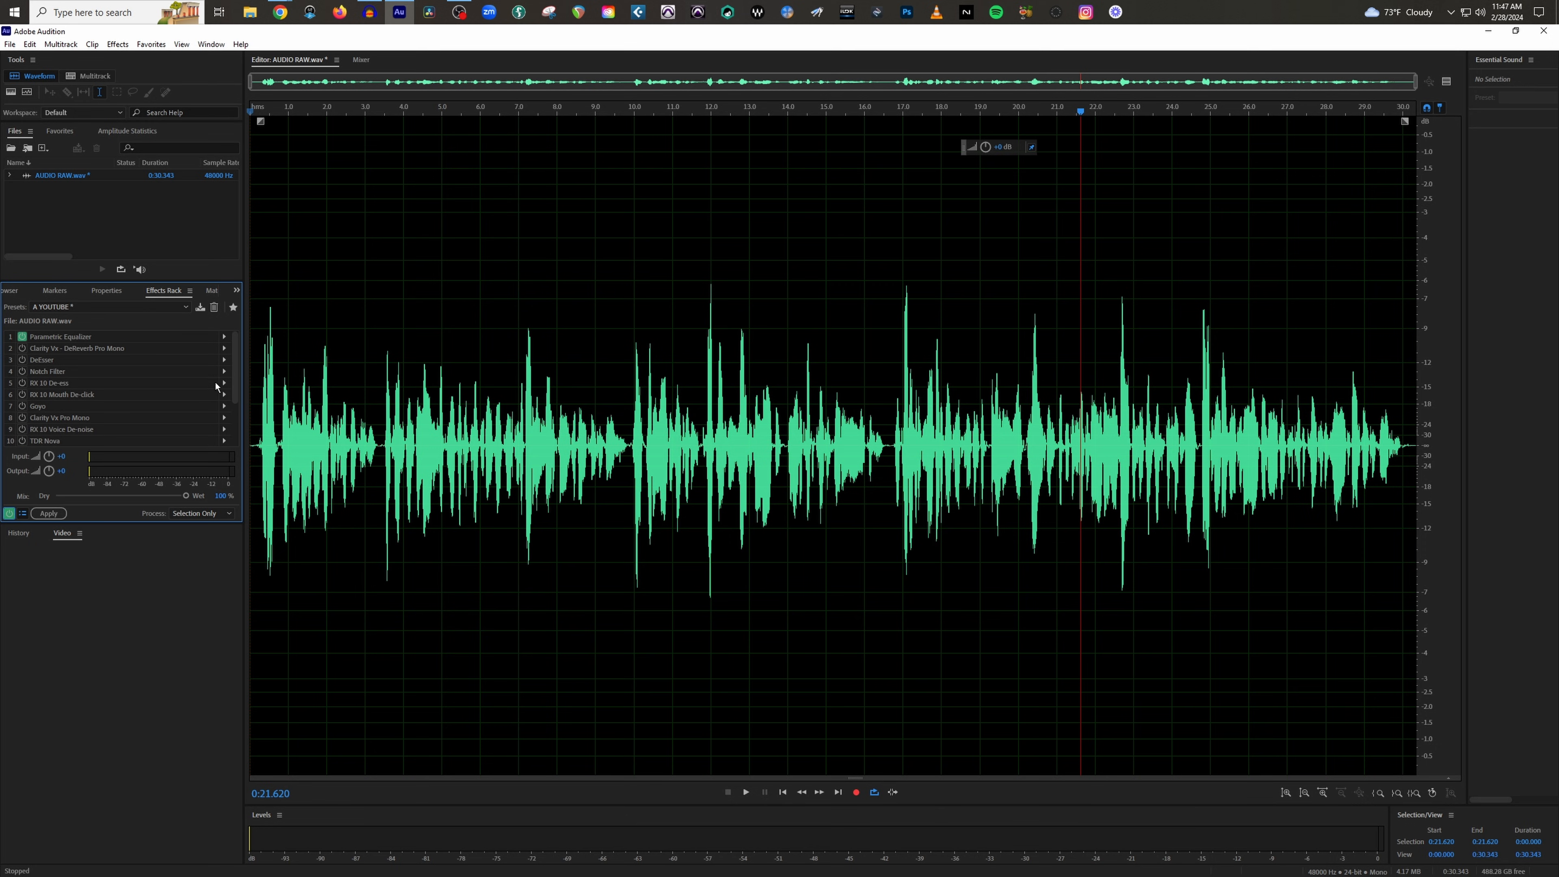
left_click_drag(312, 108, 181, 105)
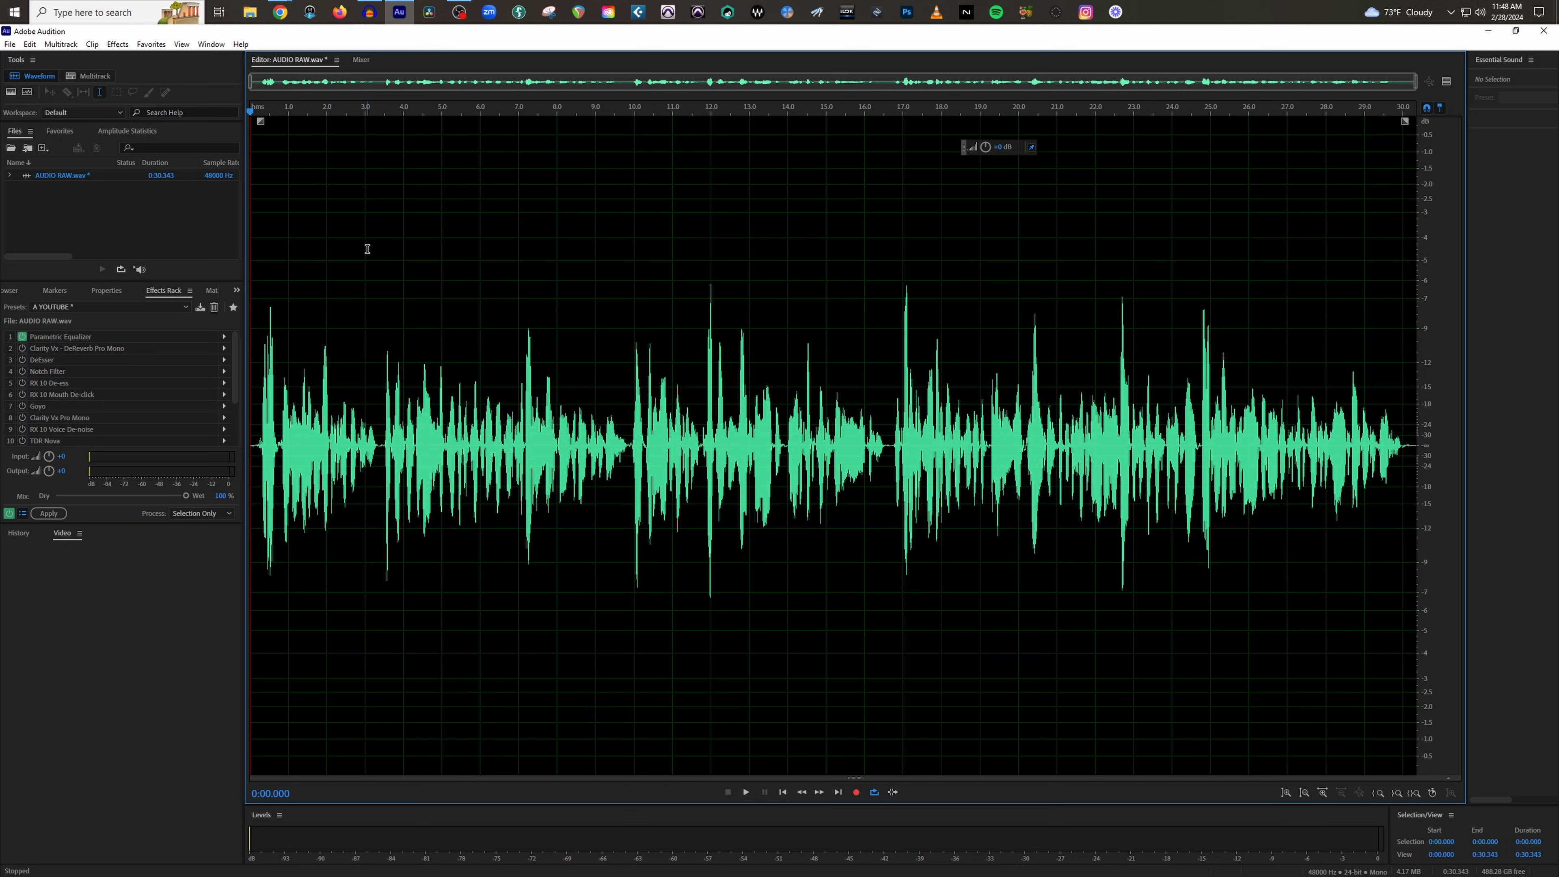
scroll(116, 387, "down", 2)
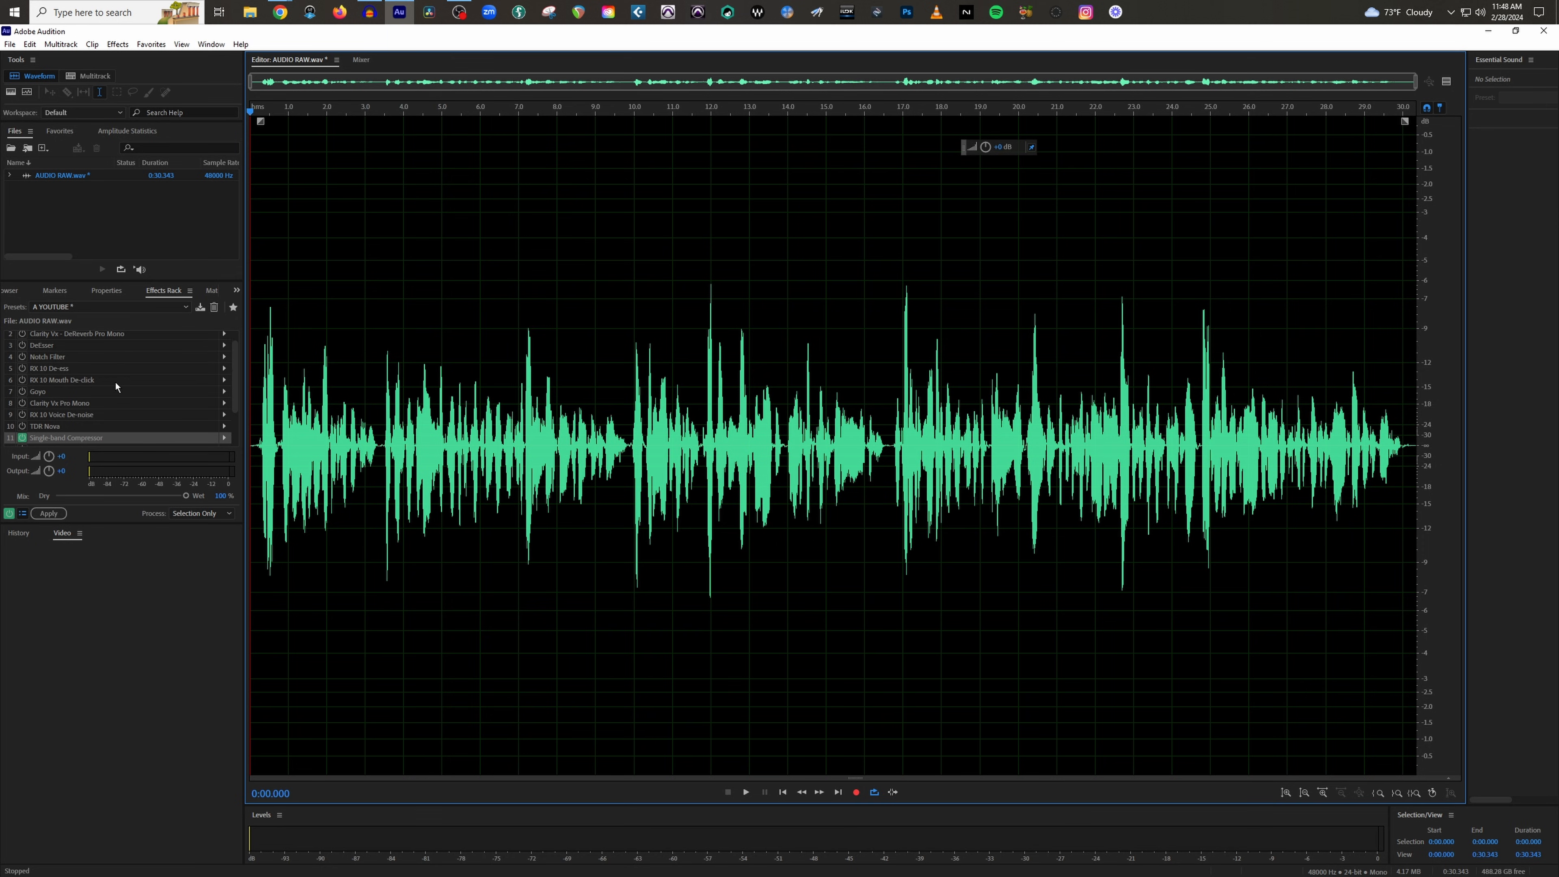
scroll(116, 377, "down", 3)
left_click(23, 402)
double_click(114, 402)
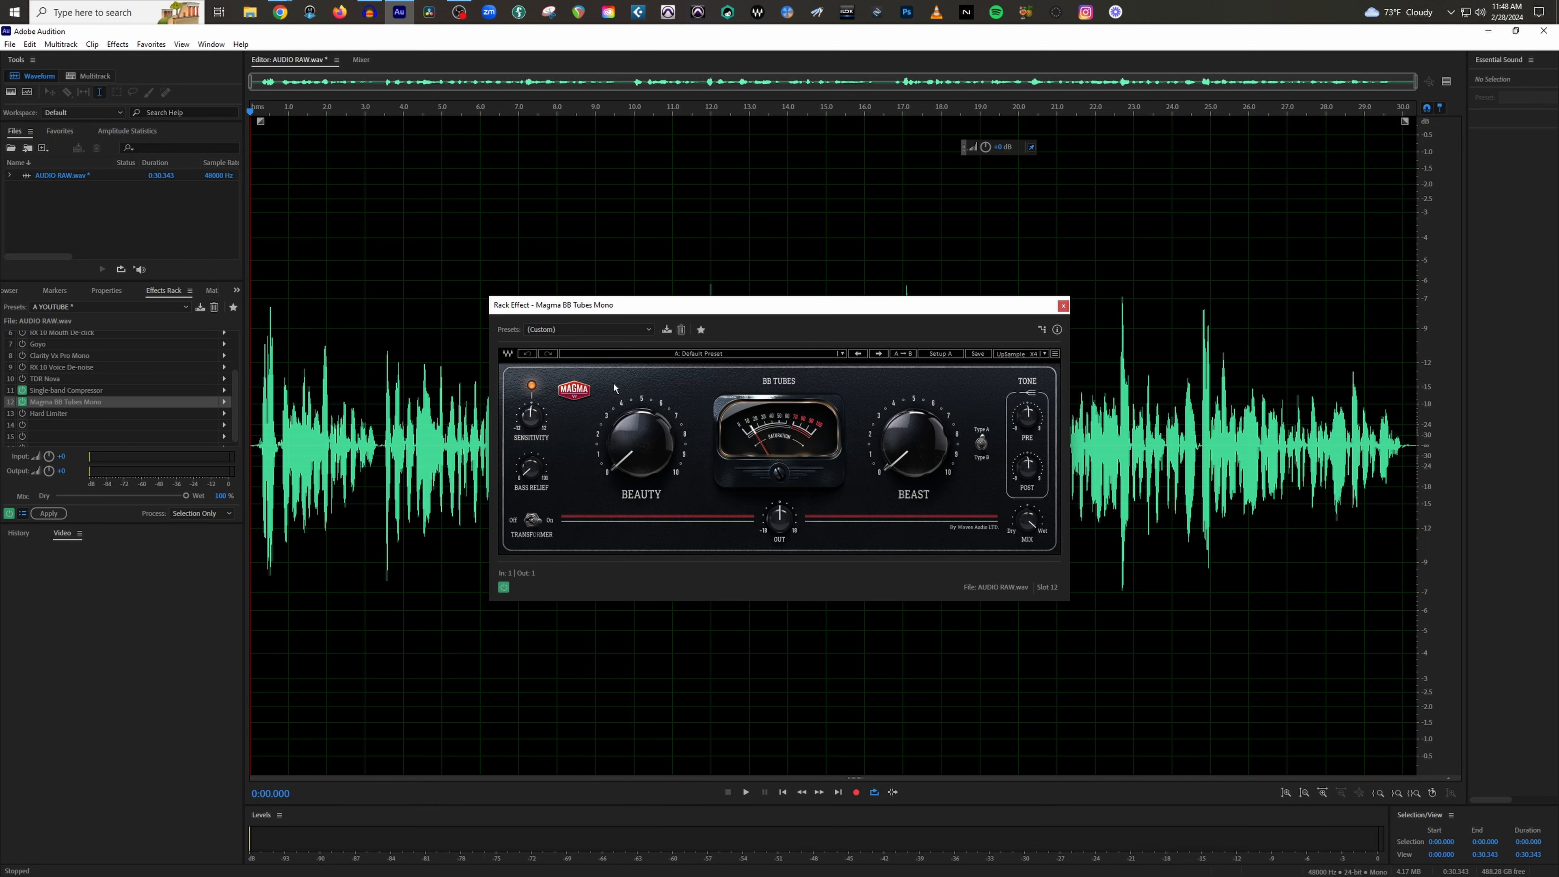
left_click_drag(762, 312, 821, 294)
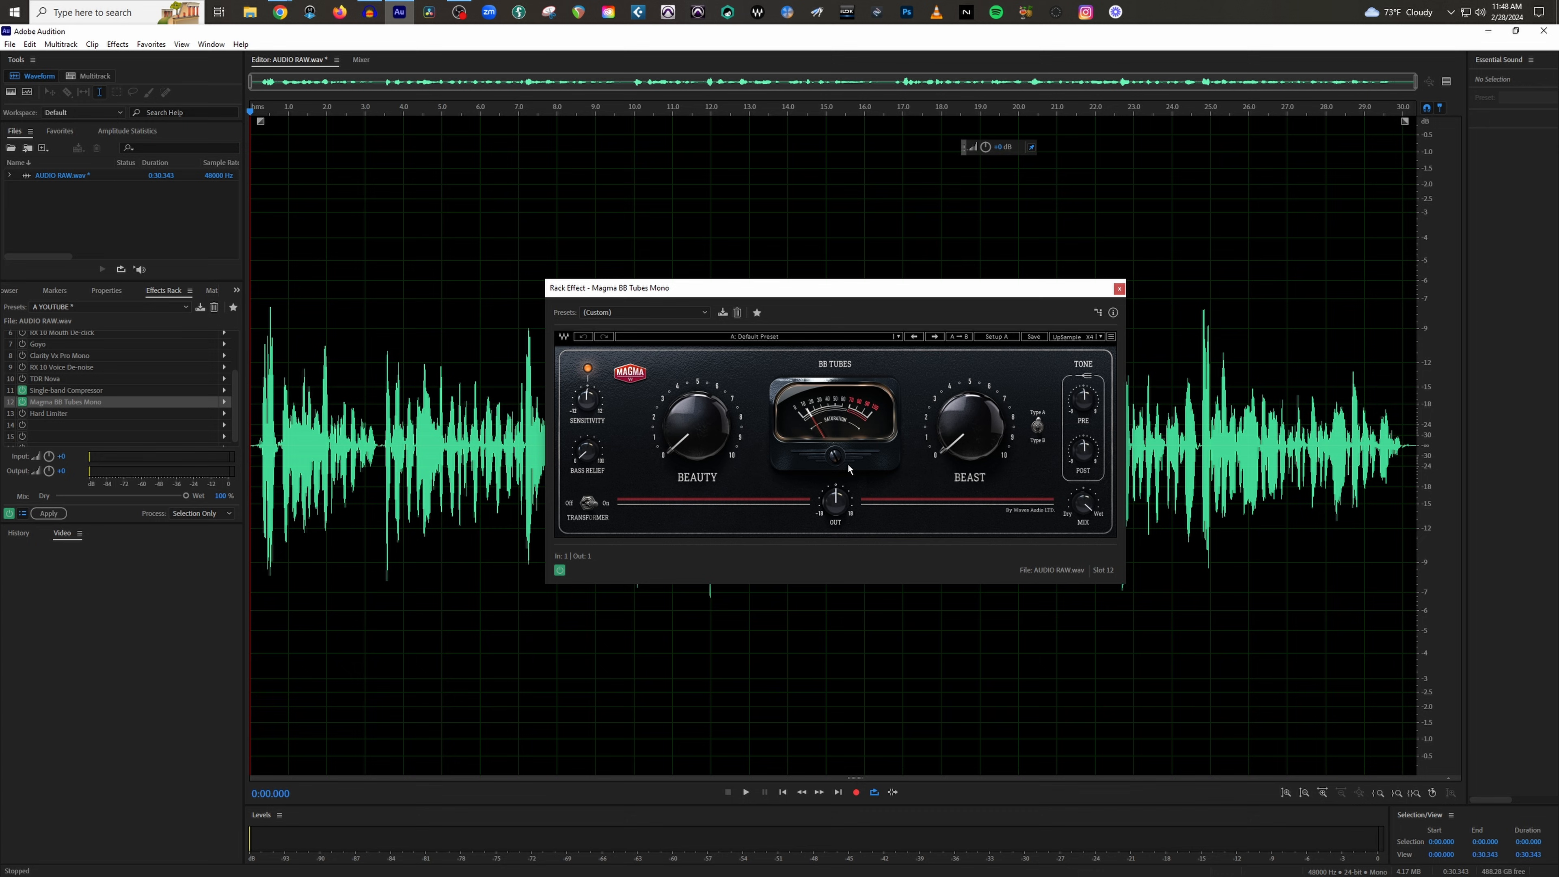
left_click_drag(829, 291, 831, 293)
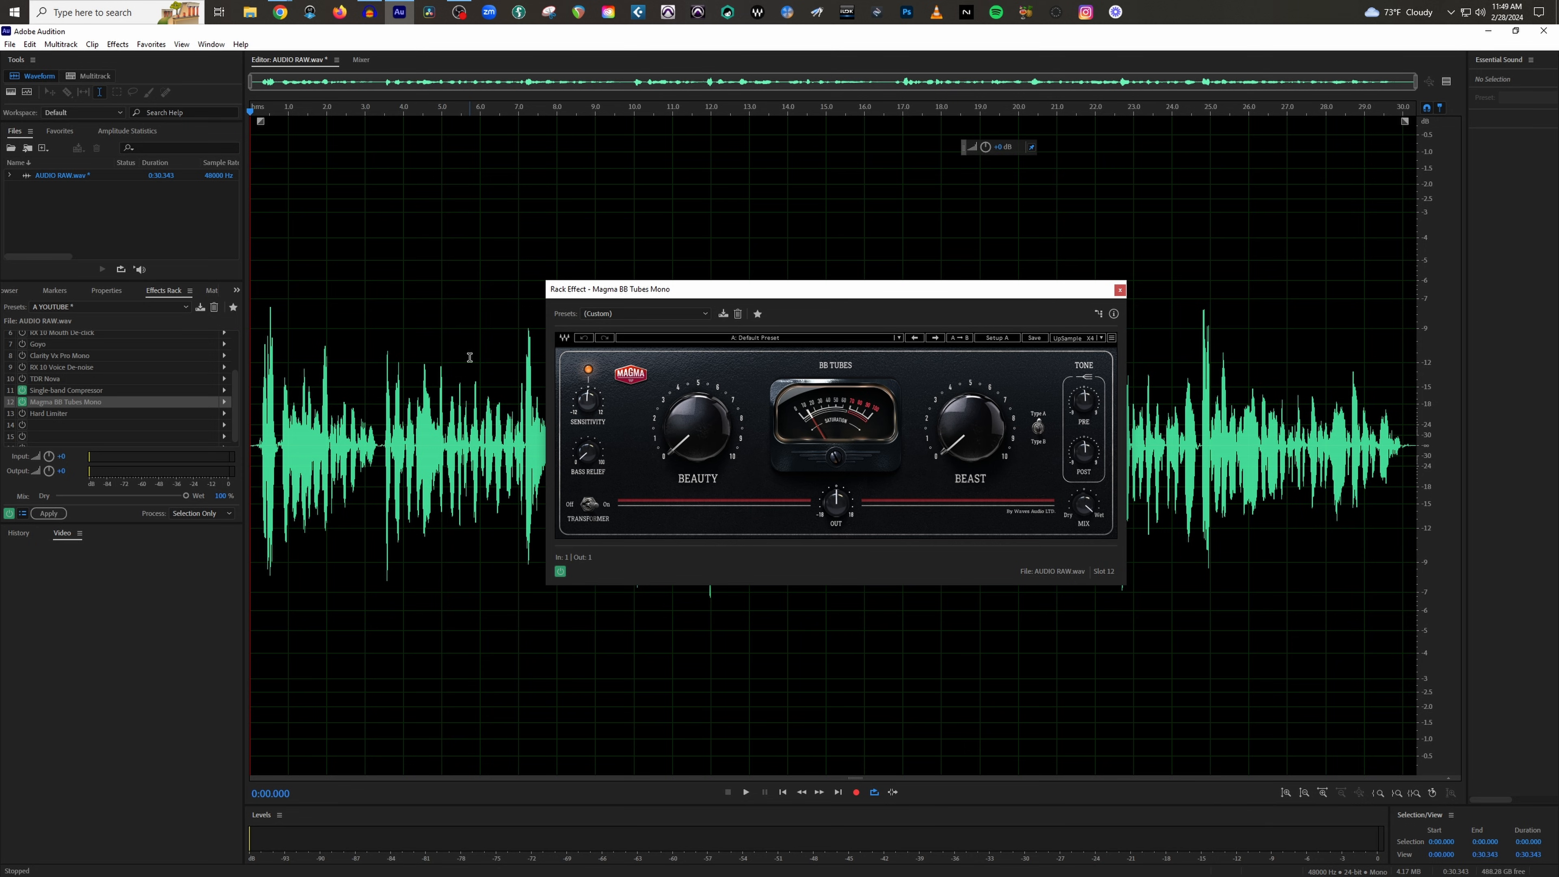
During playback, raise the Beauty knob to about 4 and the Beast knob to about 1.6 in Magma BB Tubes
key("space")
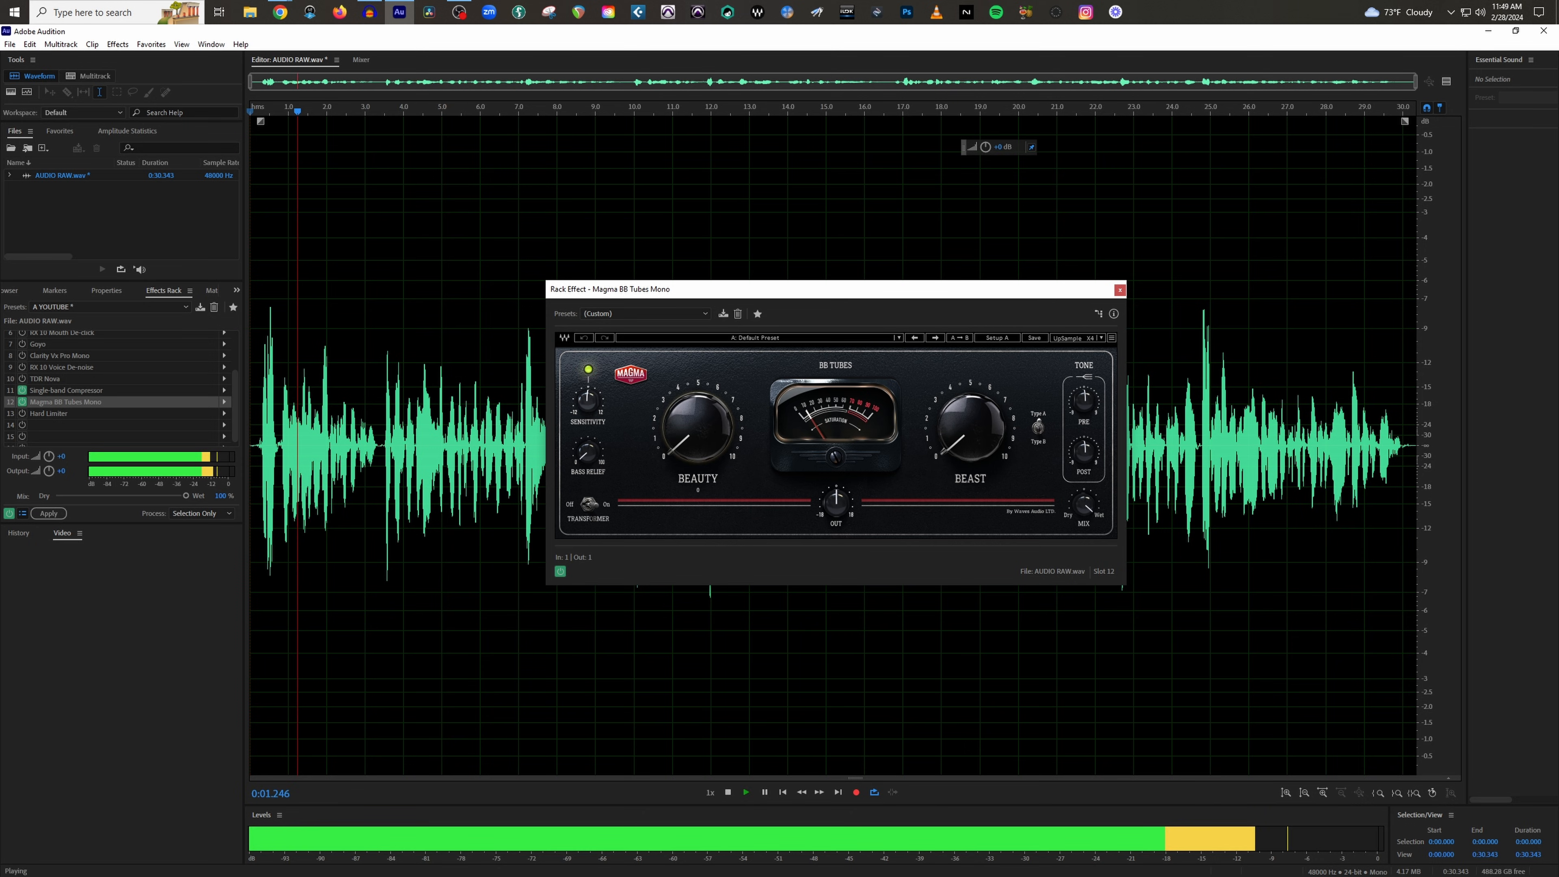
left_click_drag(698, 428, 698, 386)
left_click_drag(970, 424, 970, 412)
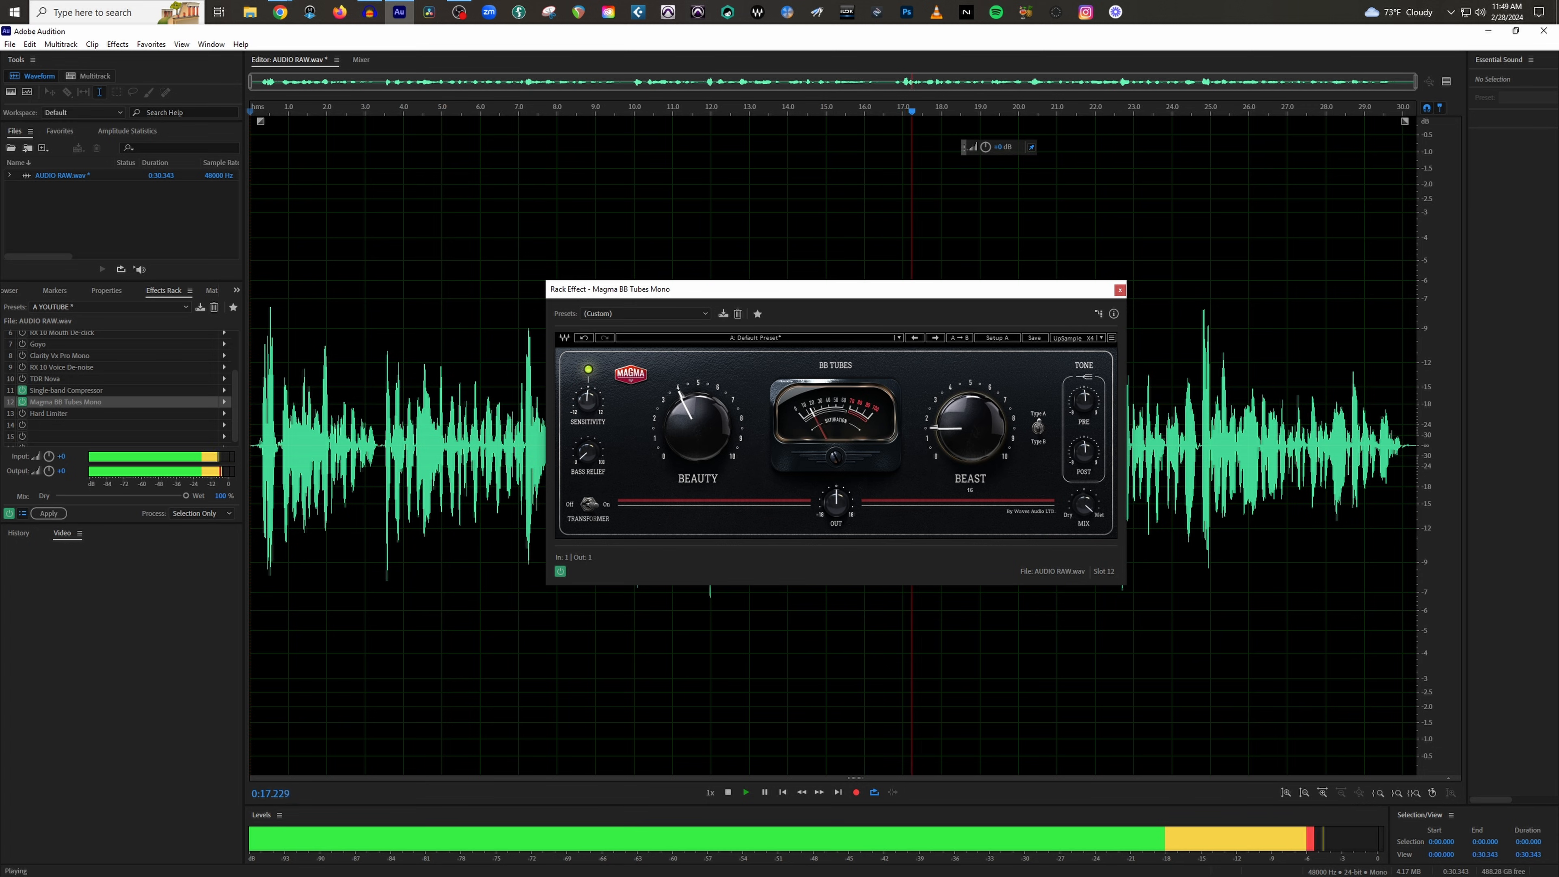
key("space")
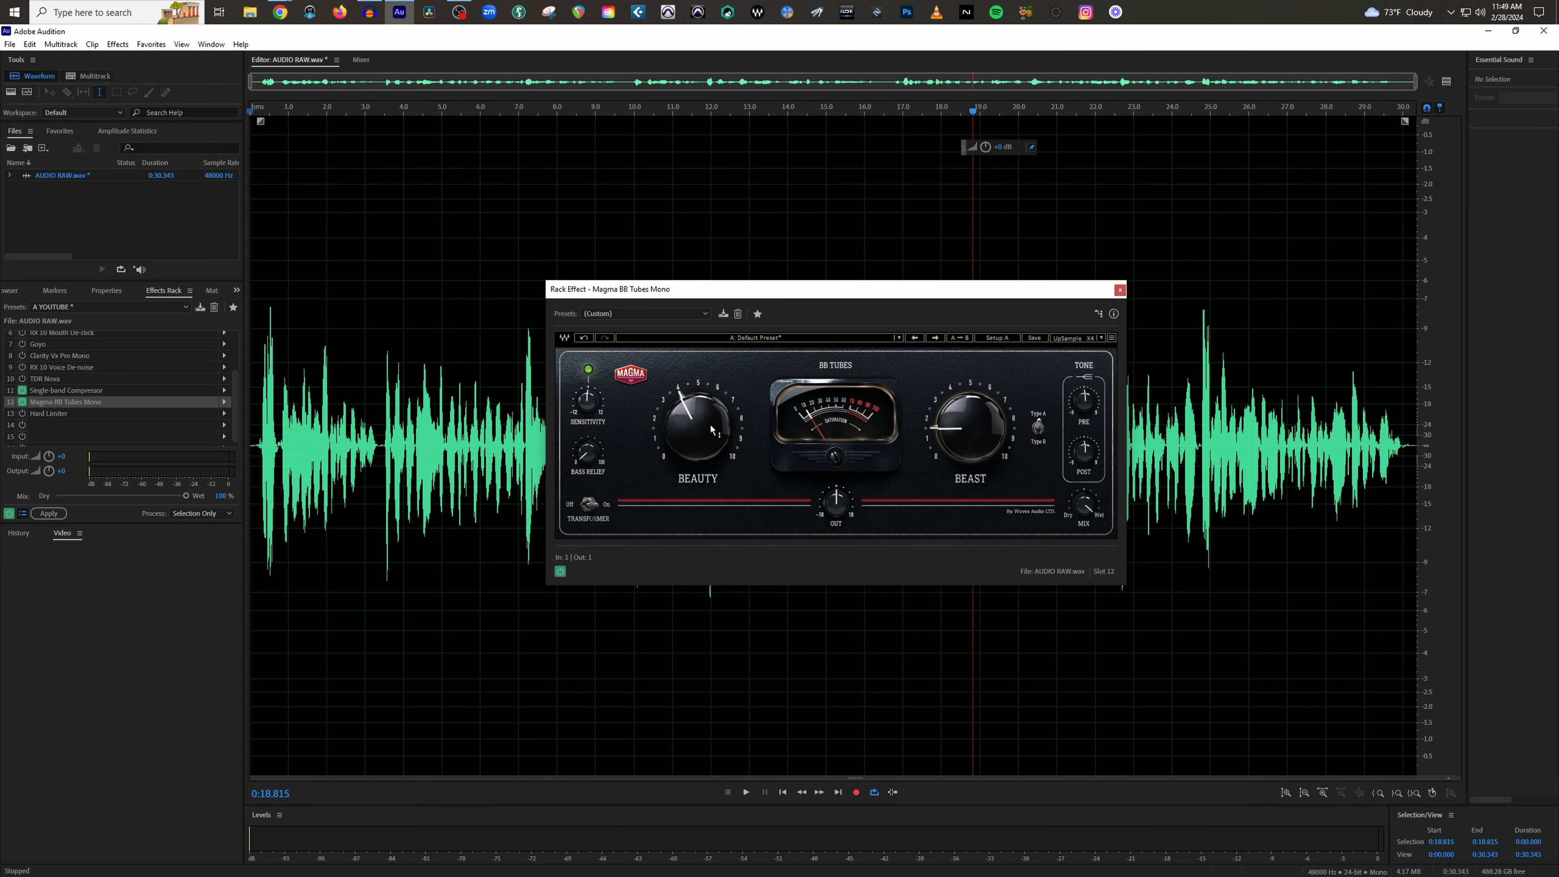
Turn up Bass Relief to just under its midpoint and play the audio from the start to hear it
left_click_drag(334, 109, 93, 111)
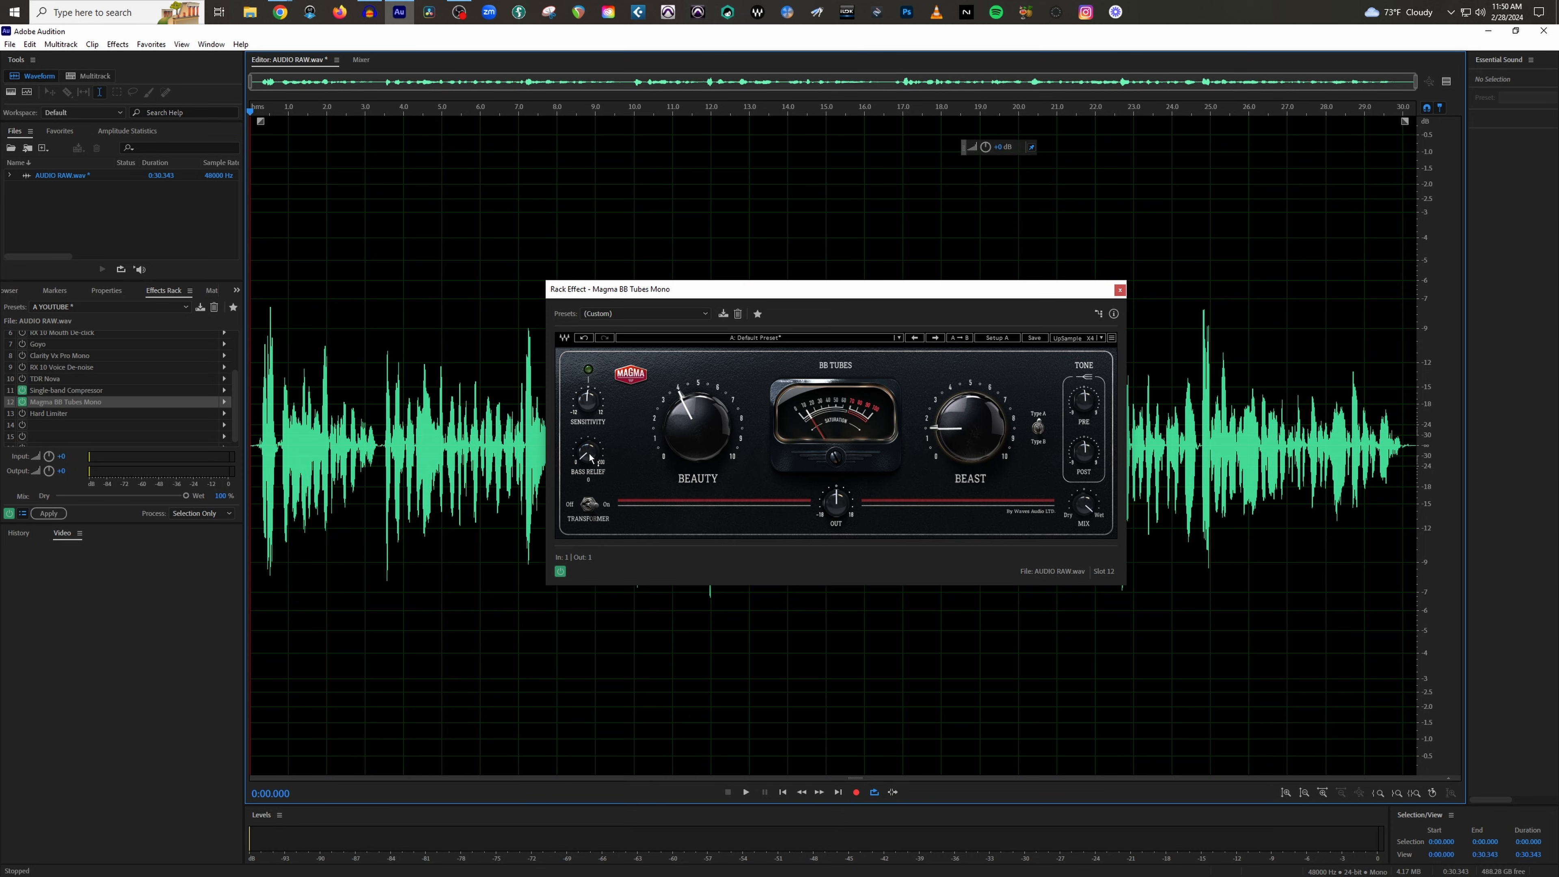
left_click_drag(591, 453, 591, 400)
key("space")
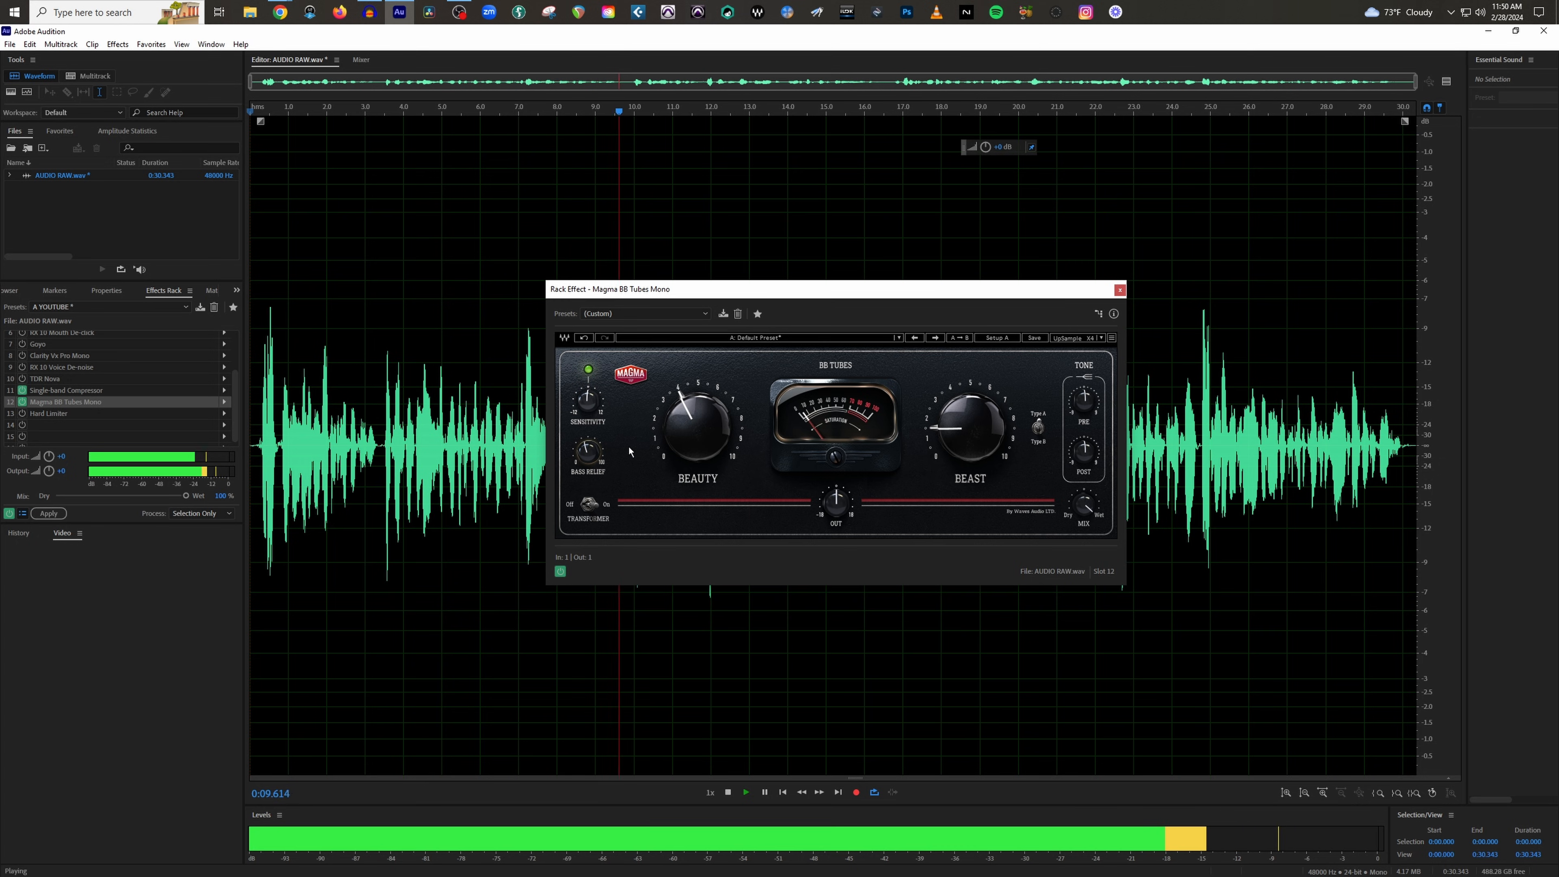
key("space")
mouse_move(588, 452)
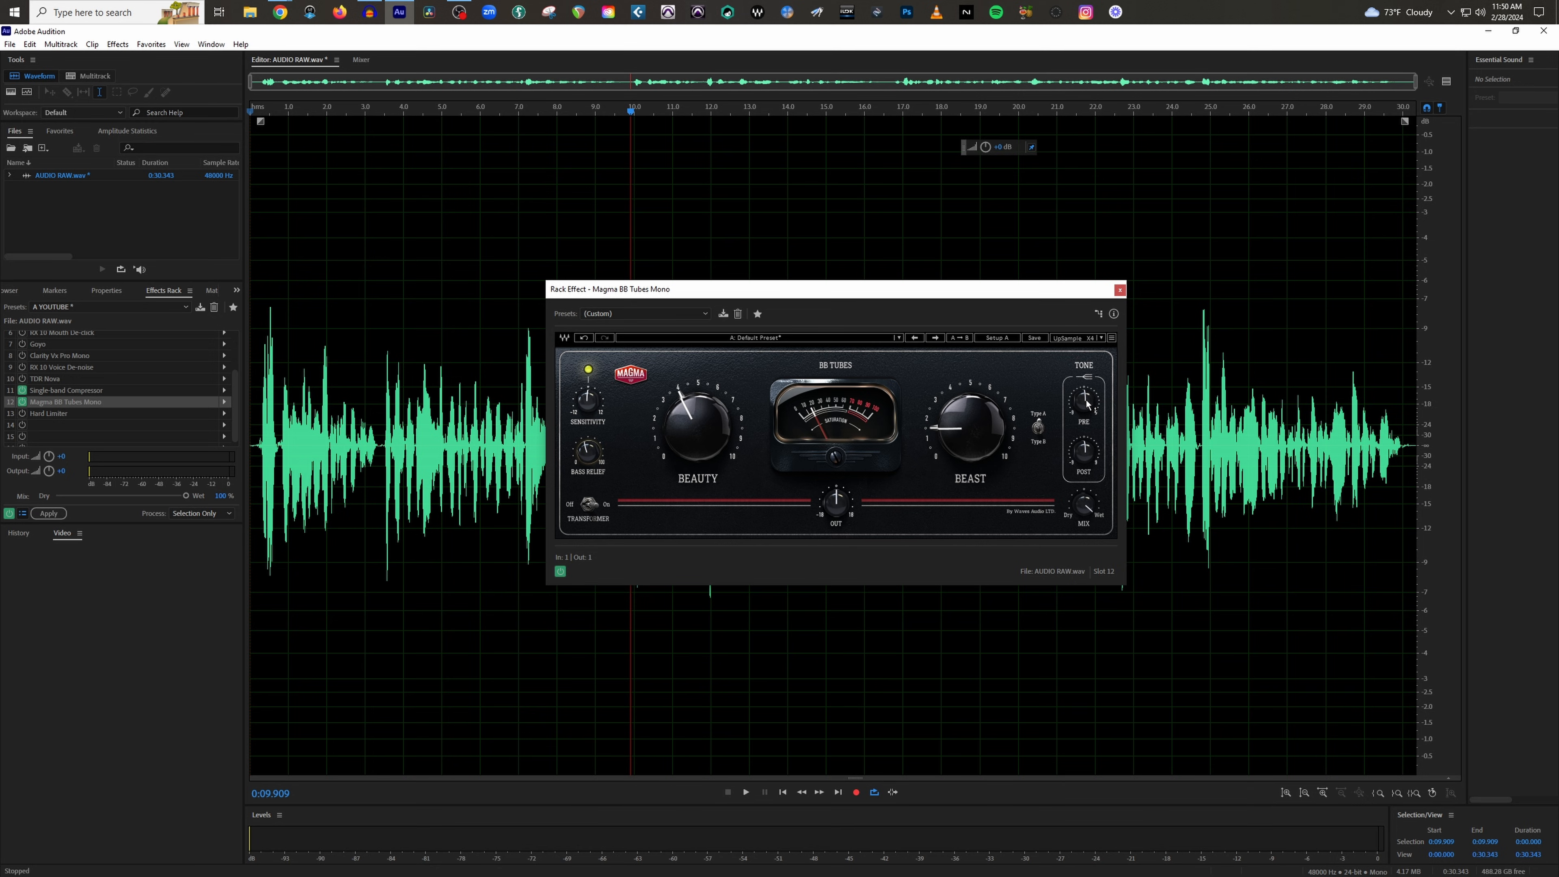
Try the Tone Pre knob at about 1.5 dB while playing from the start, then close Magma BB Tubes Mono
left_click_drag(320, 111, 251, 114)
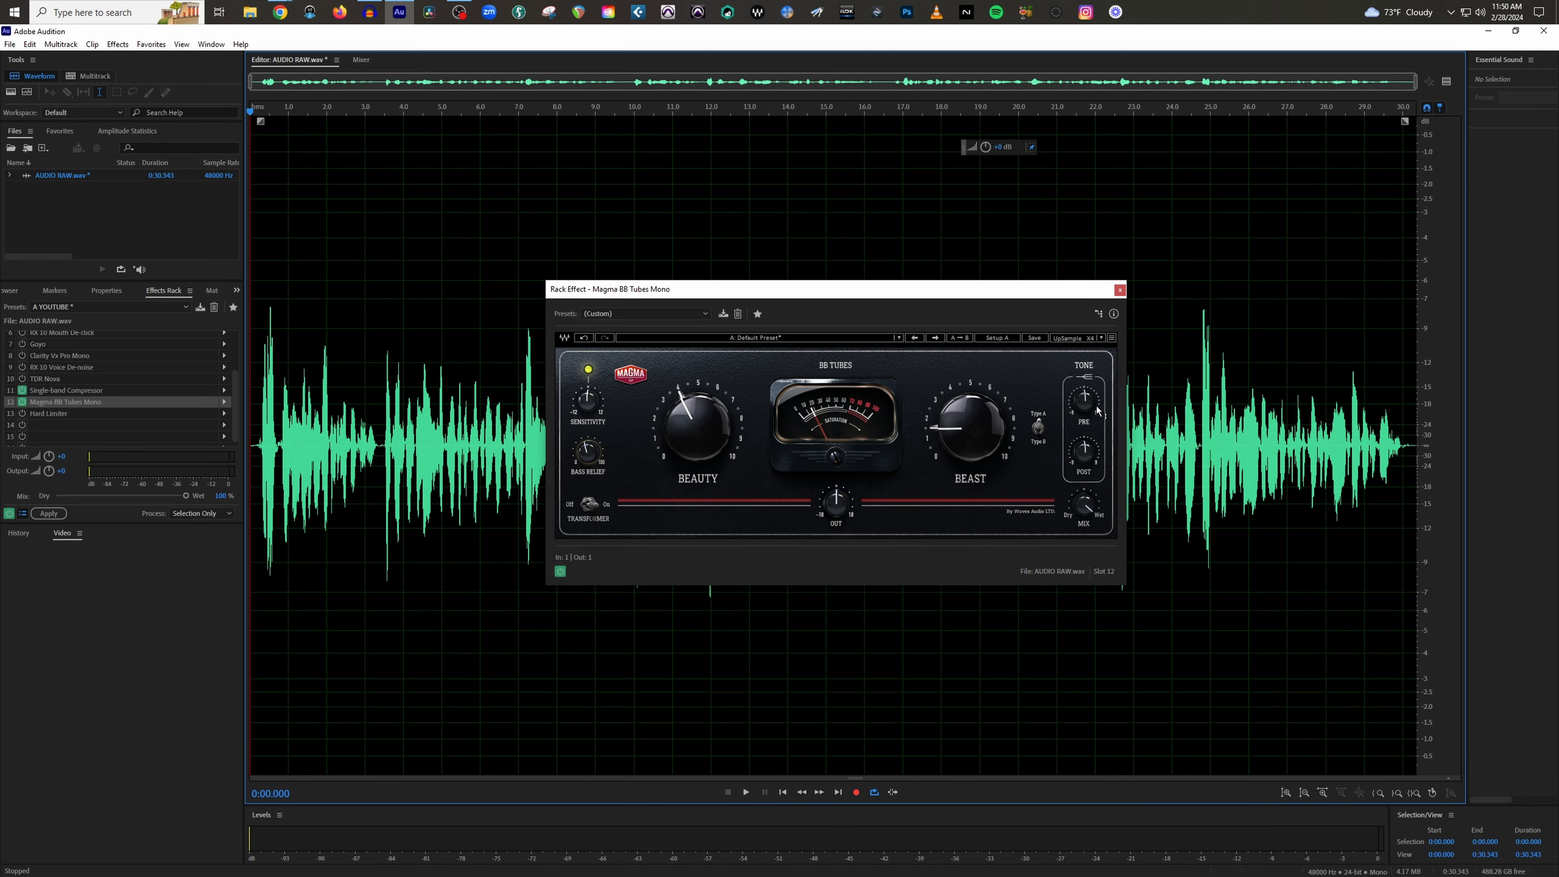
key("space")
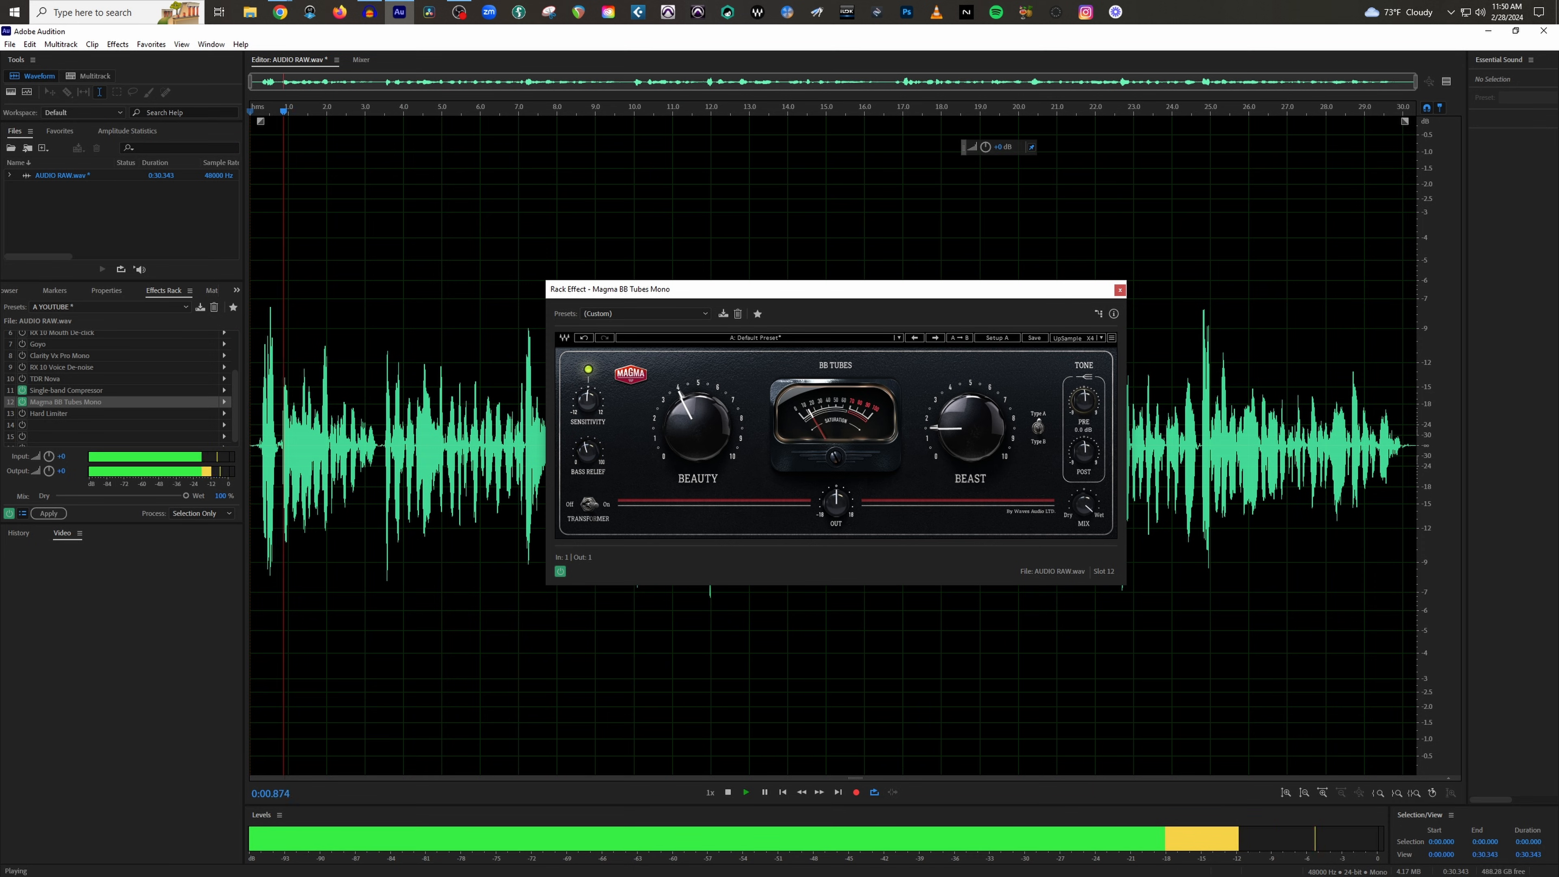
left_click_drag(1087, 403, 1087, 405)
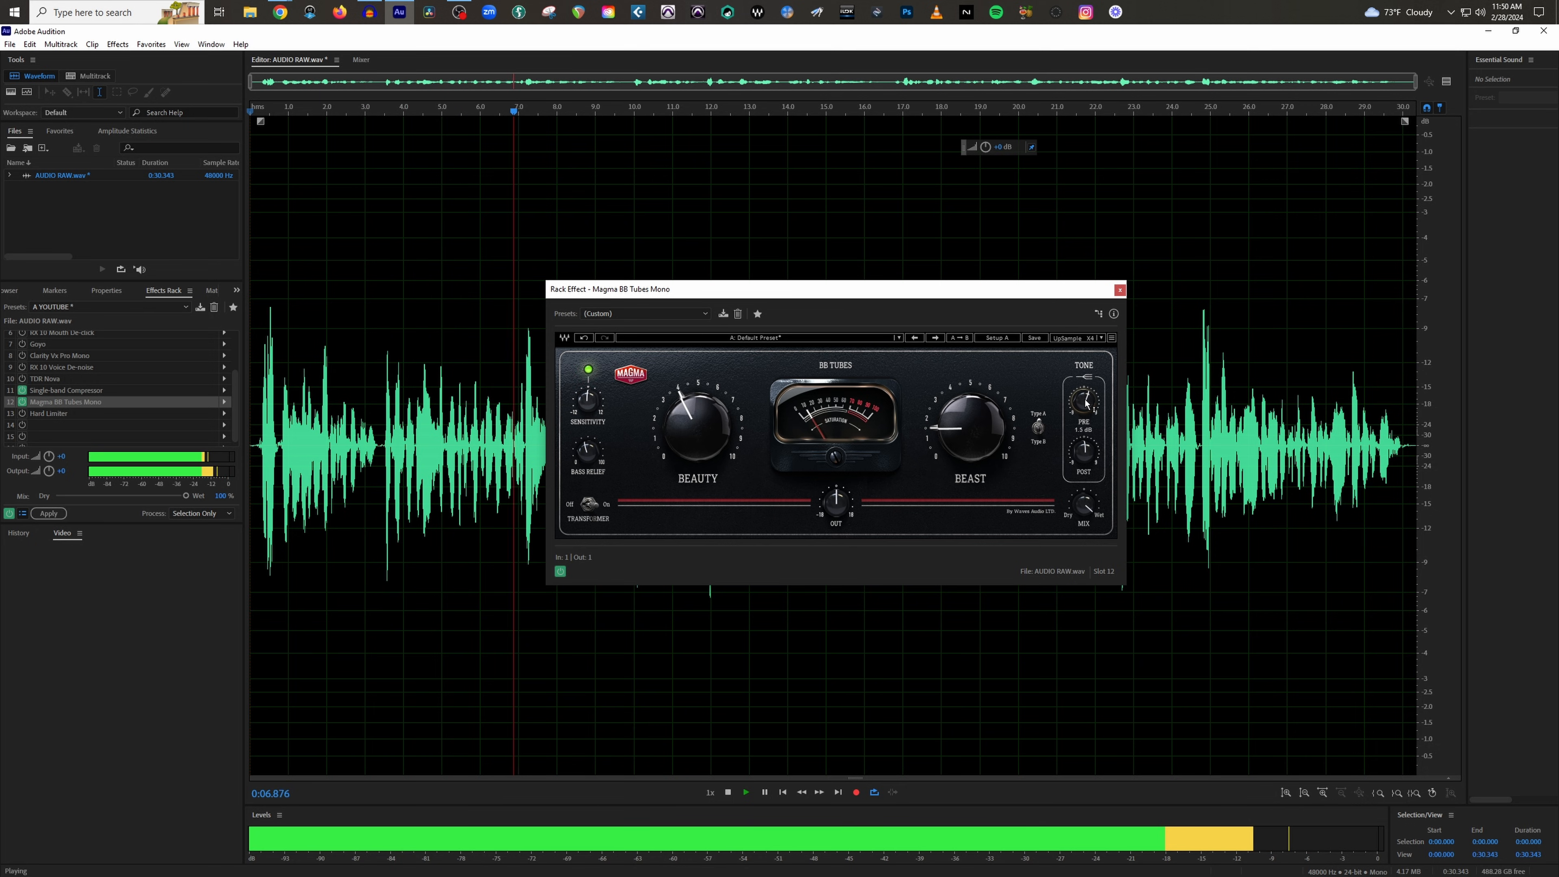
key("space")
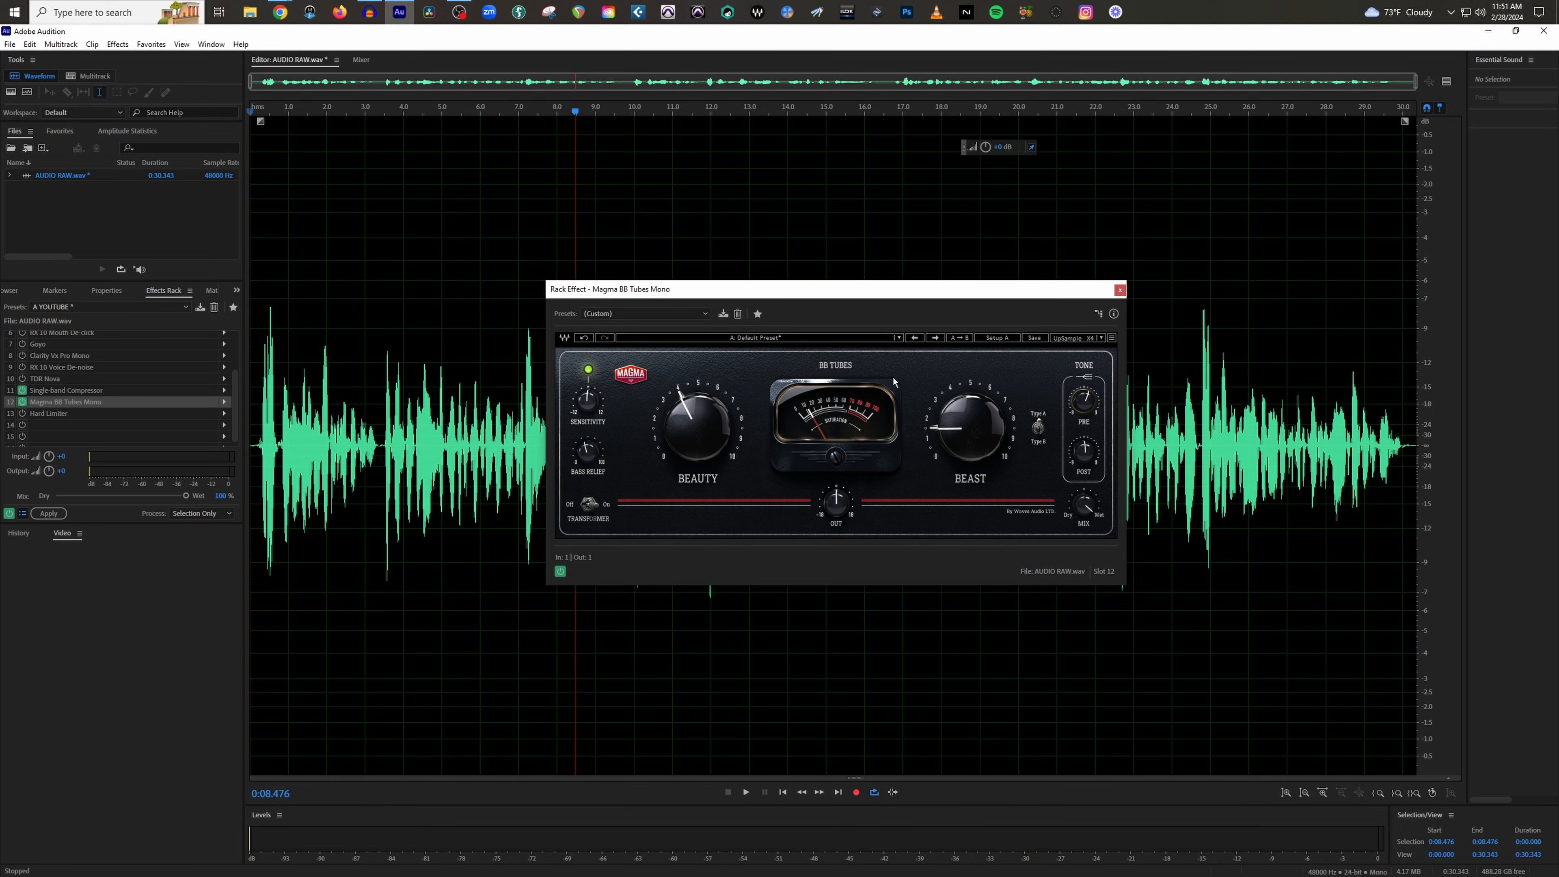
left_click(1120, 289)
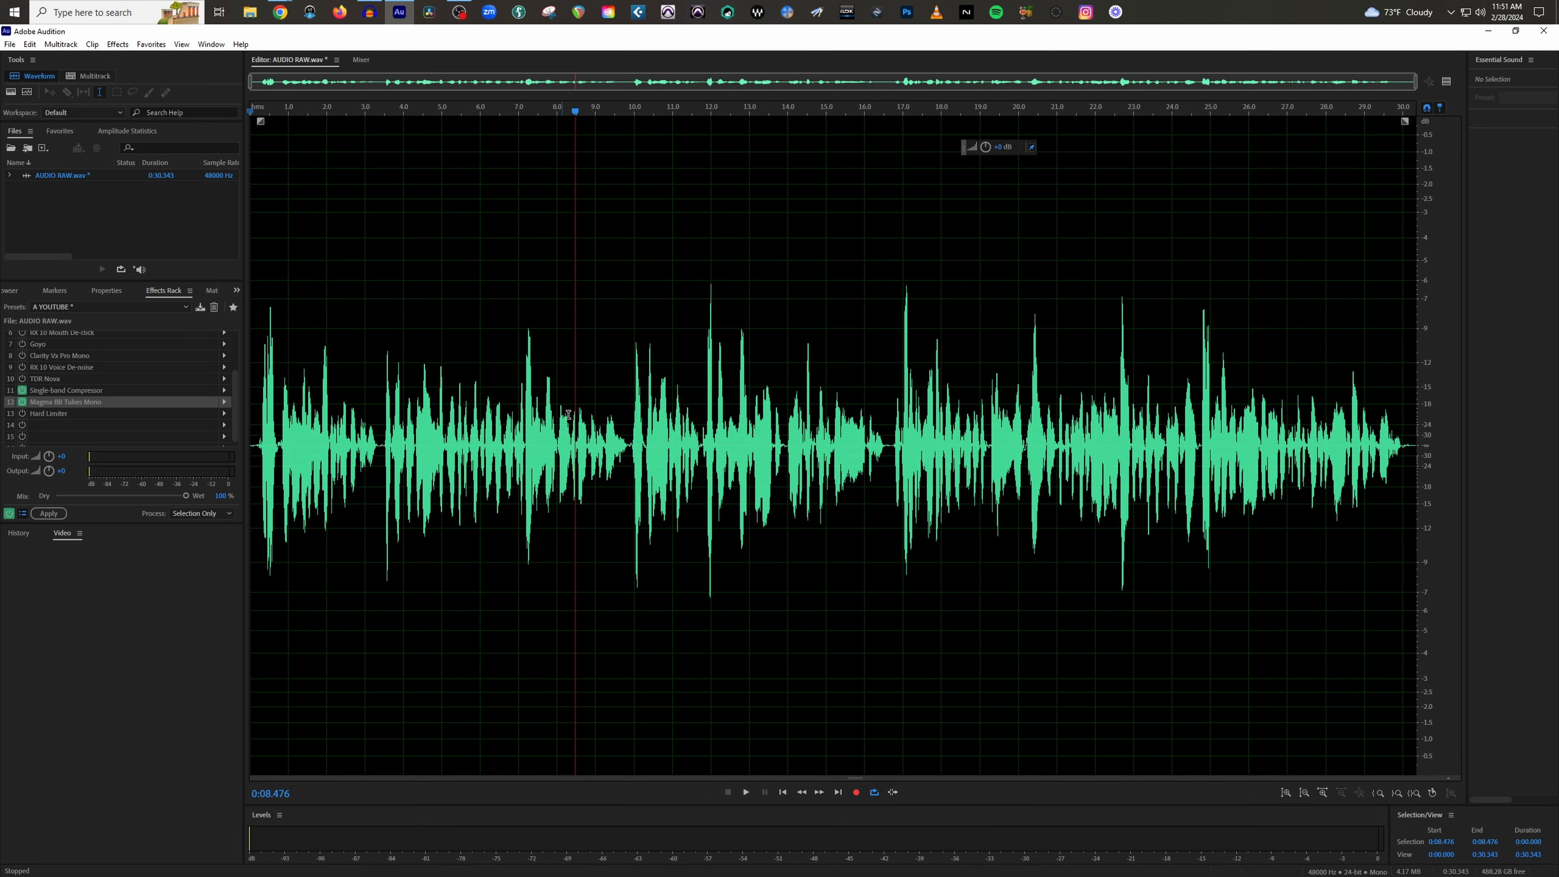
Play the recording from the start while switching the whole effects rack off and on to compare processed and raw sound
left_click_drag(321, 109, 250, 110)
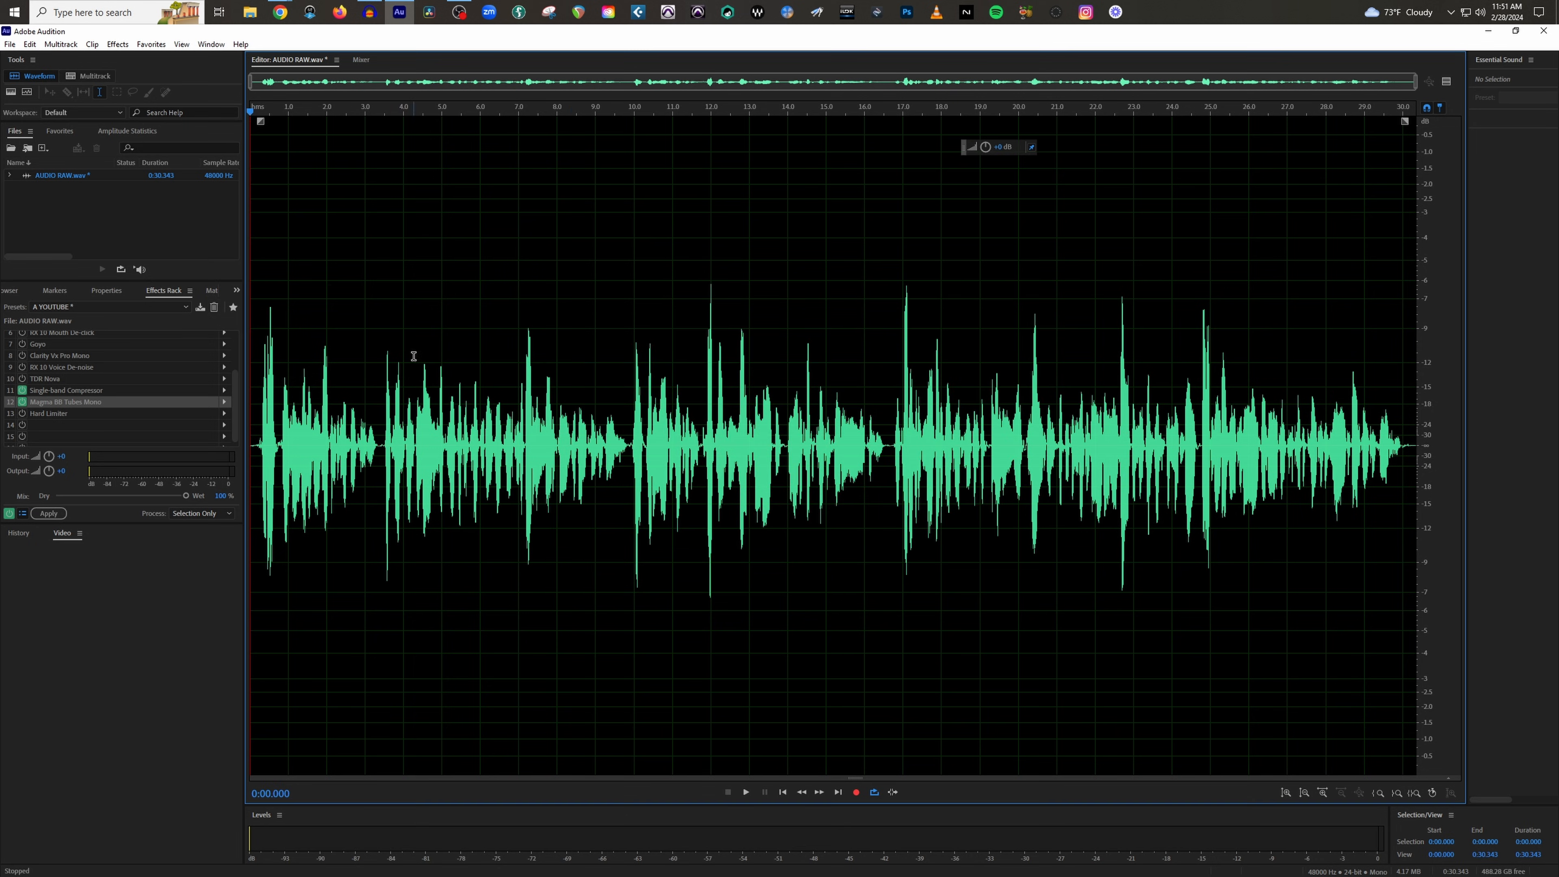
scroll(112, 385, "up", 3)
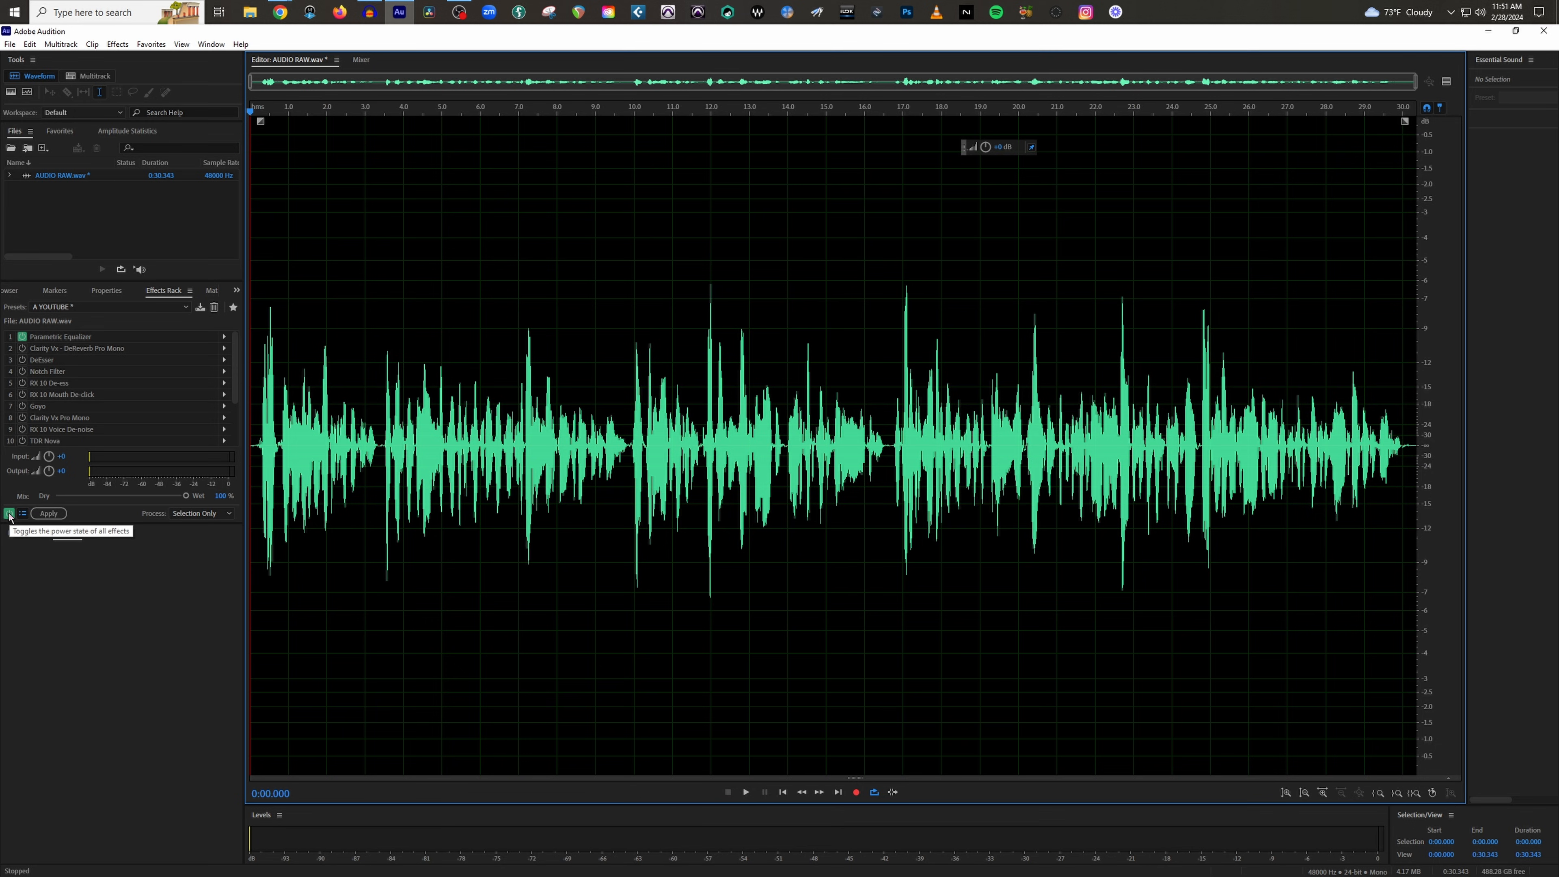
key("space")
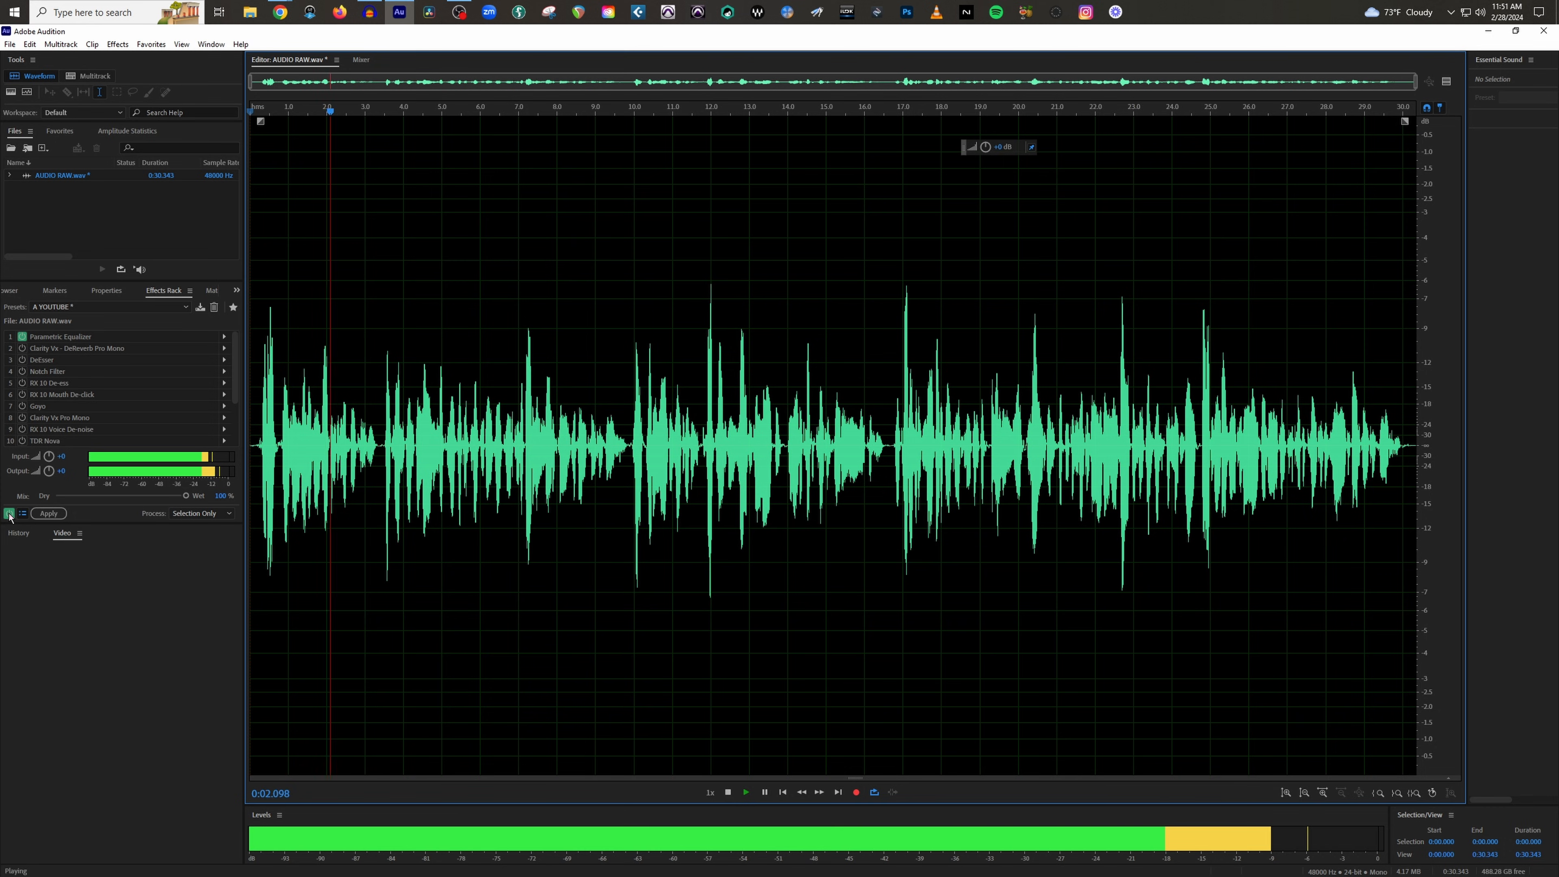
left_click(10, 513)
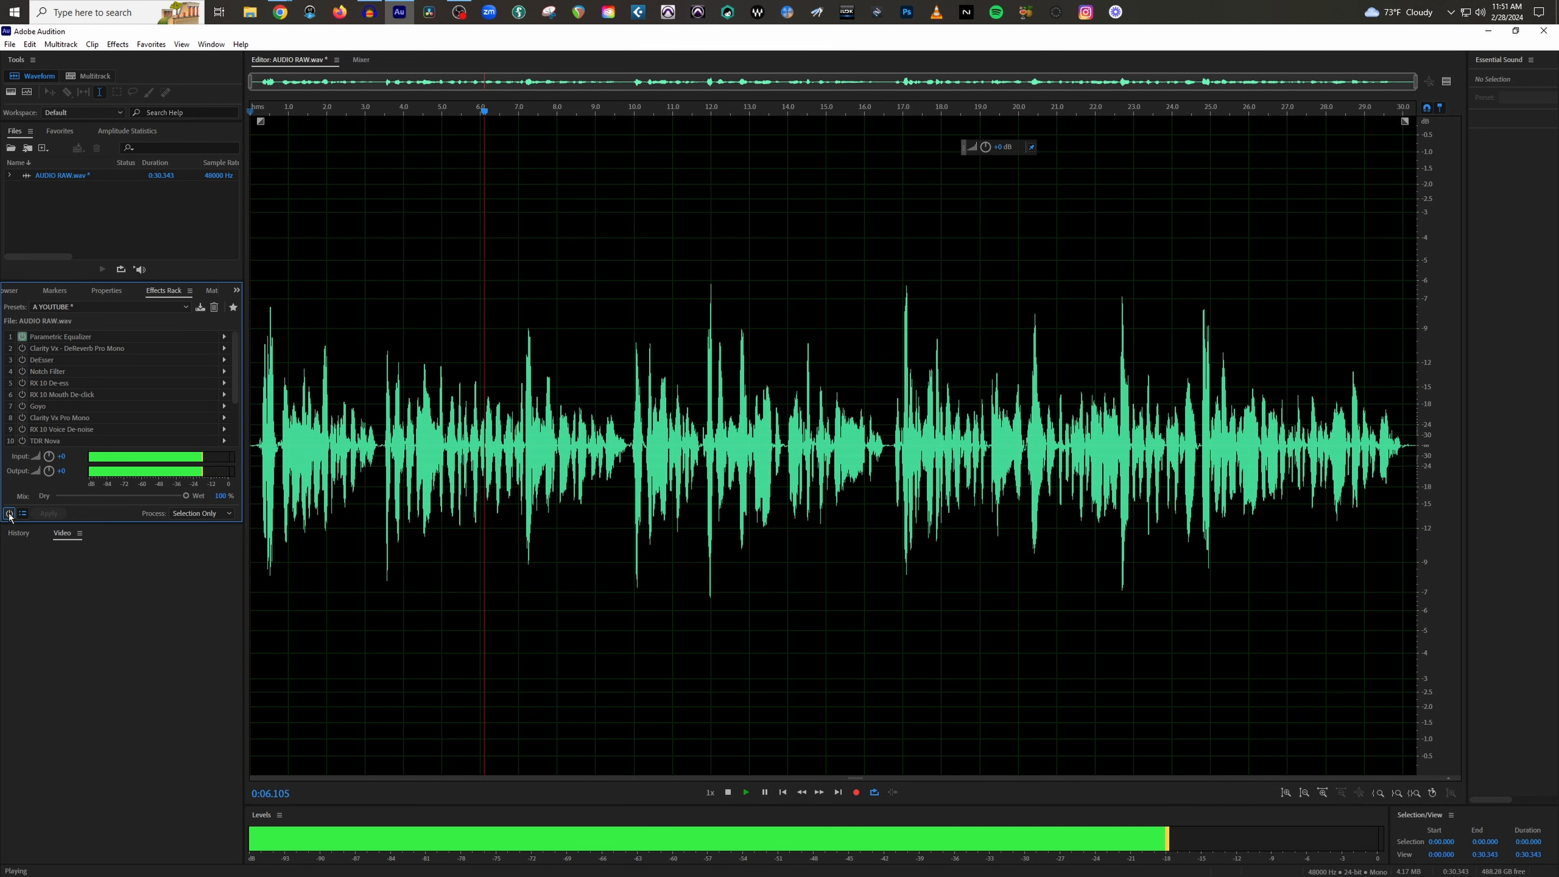
left_click(9, 513)
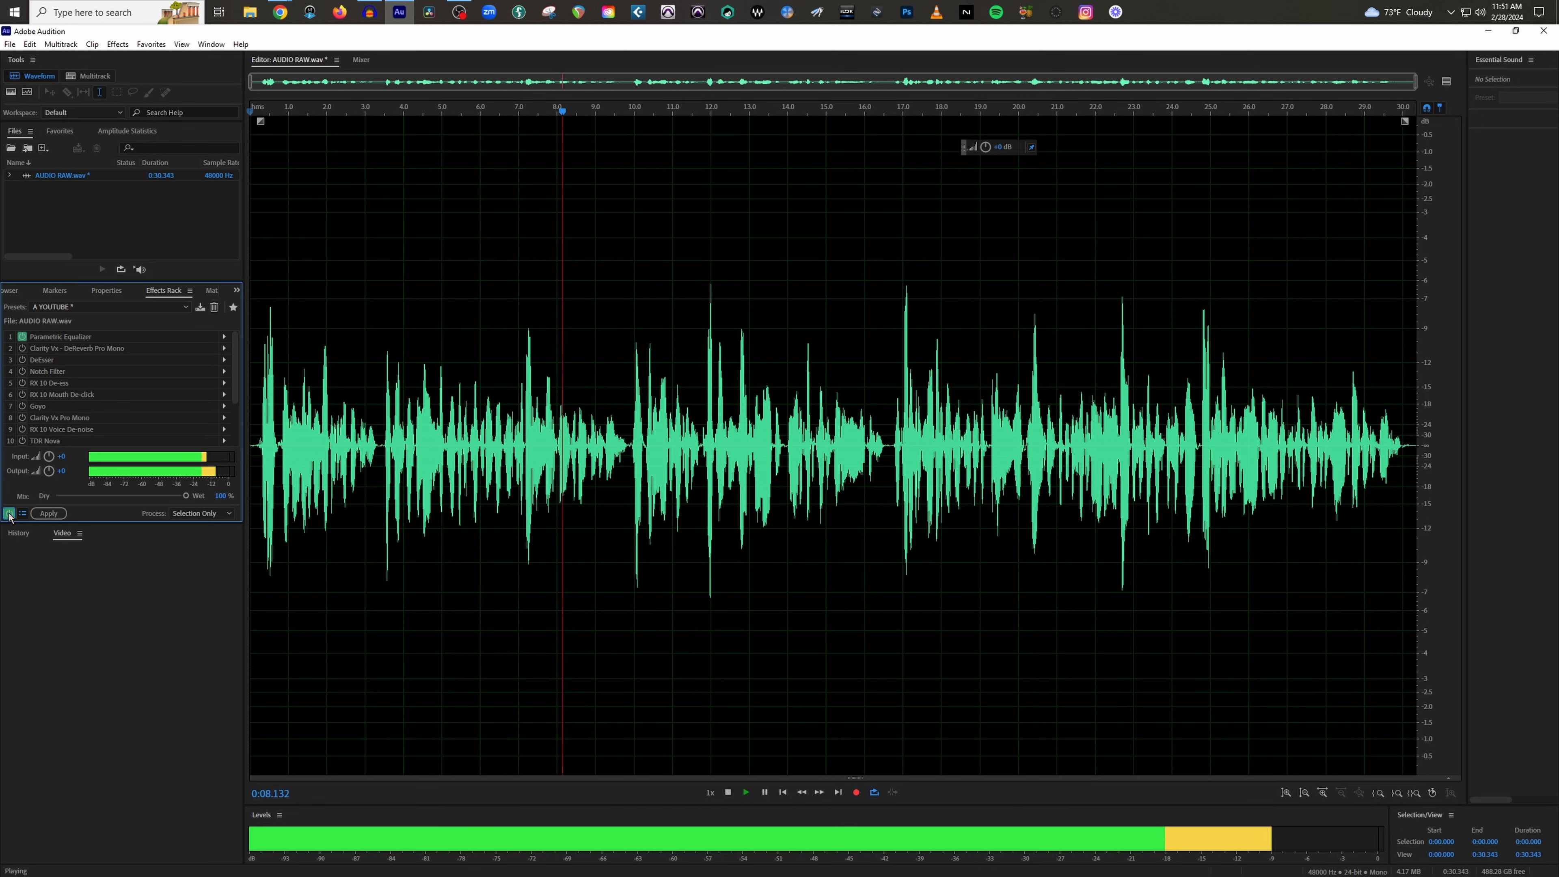
left_click(9, 514)
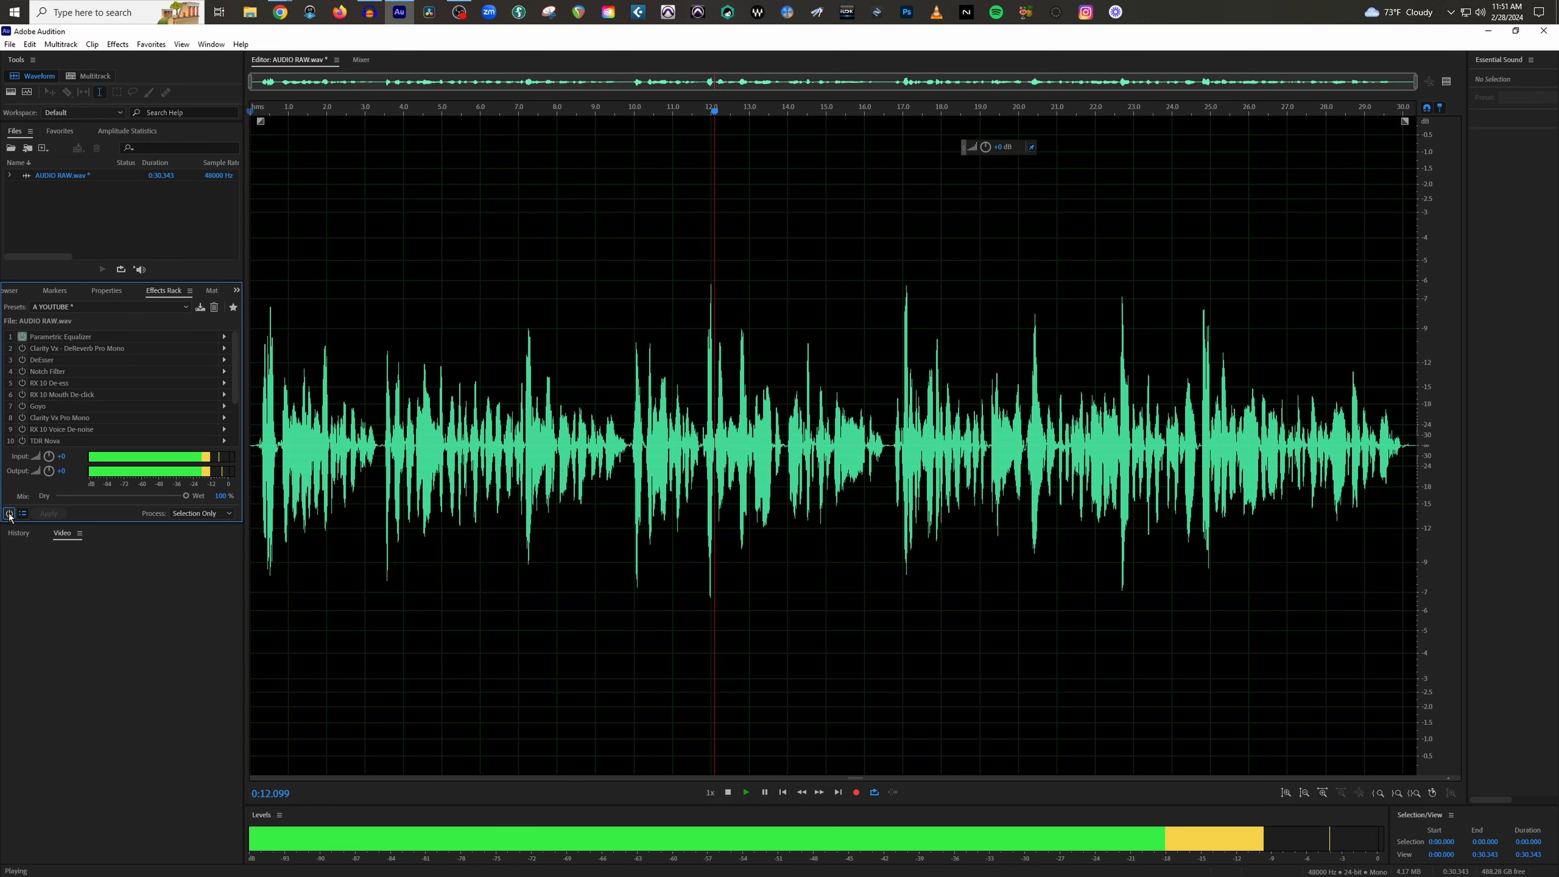
left_click(9, 514)
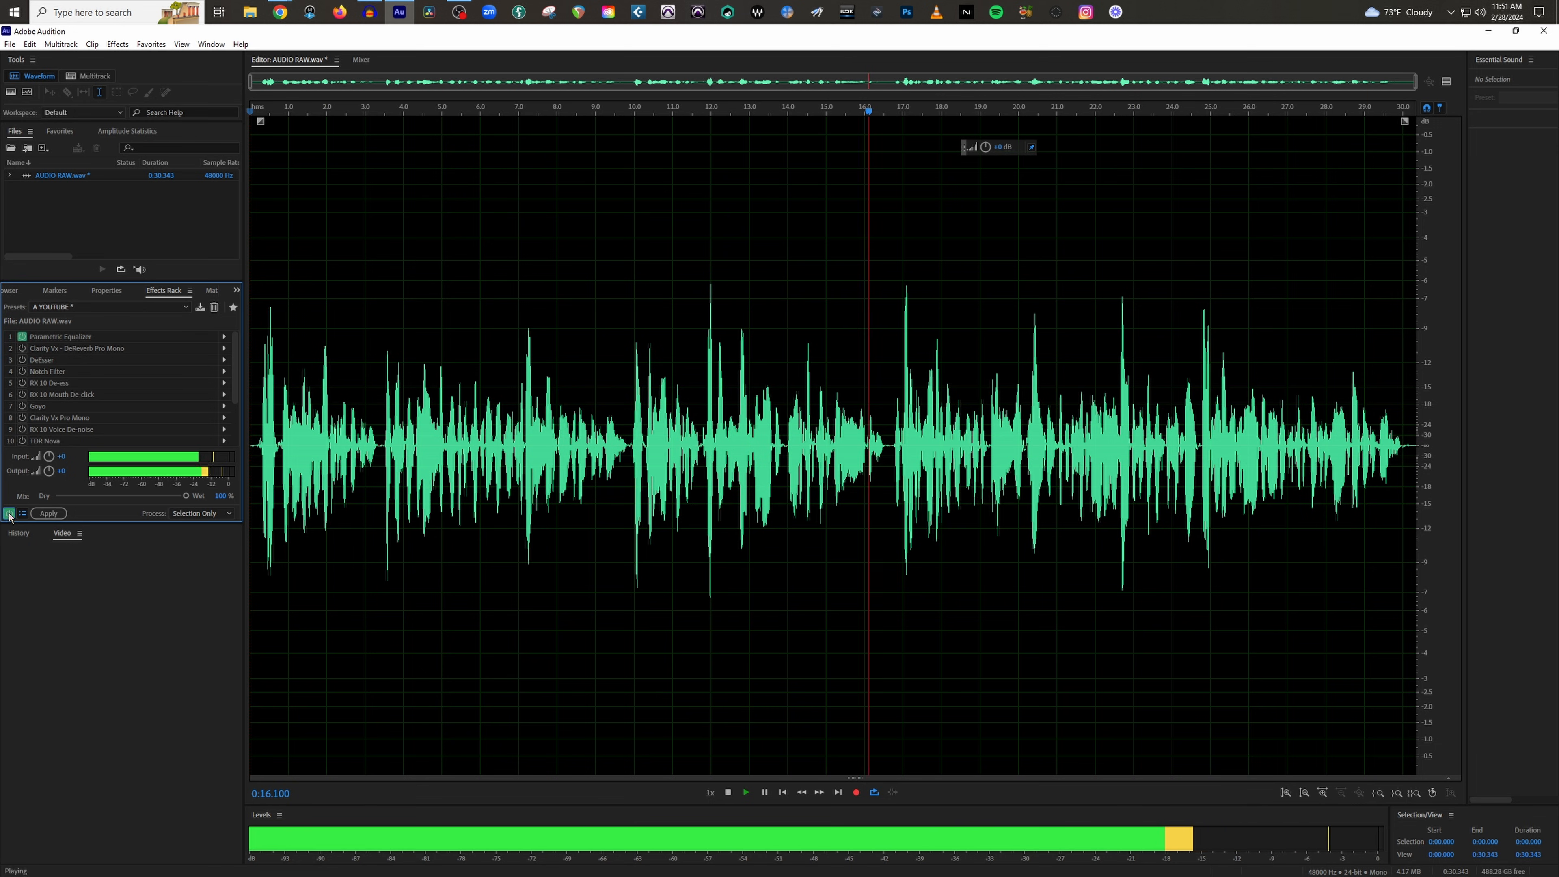
key("space")
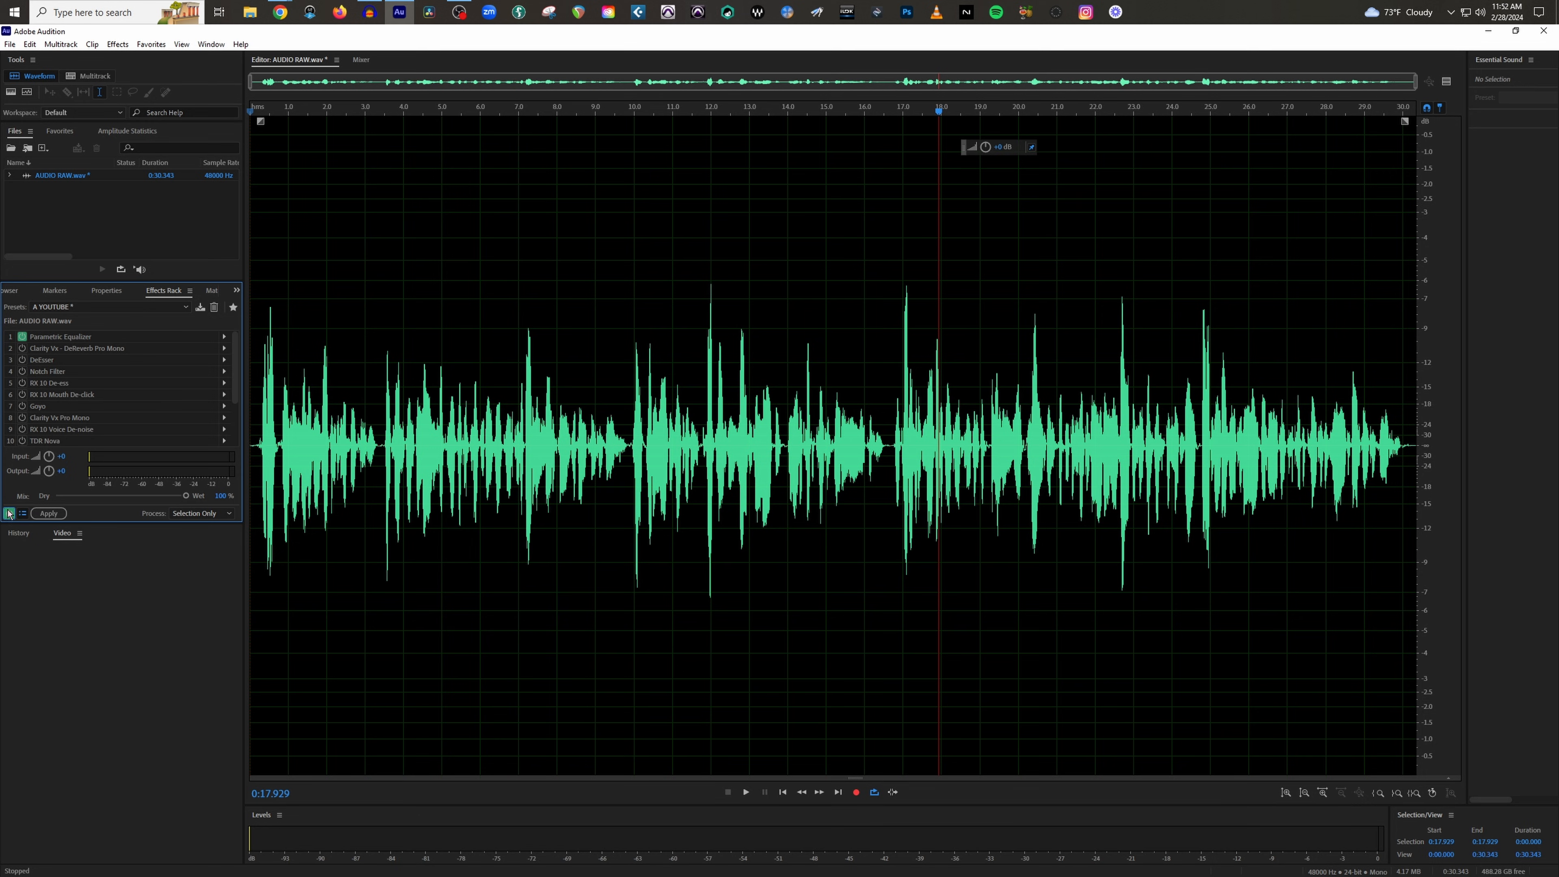
Return the playhead to the start, switching the effects rack off and back on
left_click(8, 514)
left_click(358, 108)
key("Home")
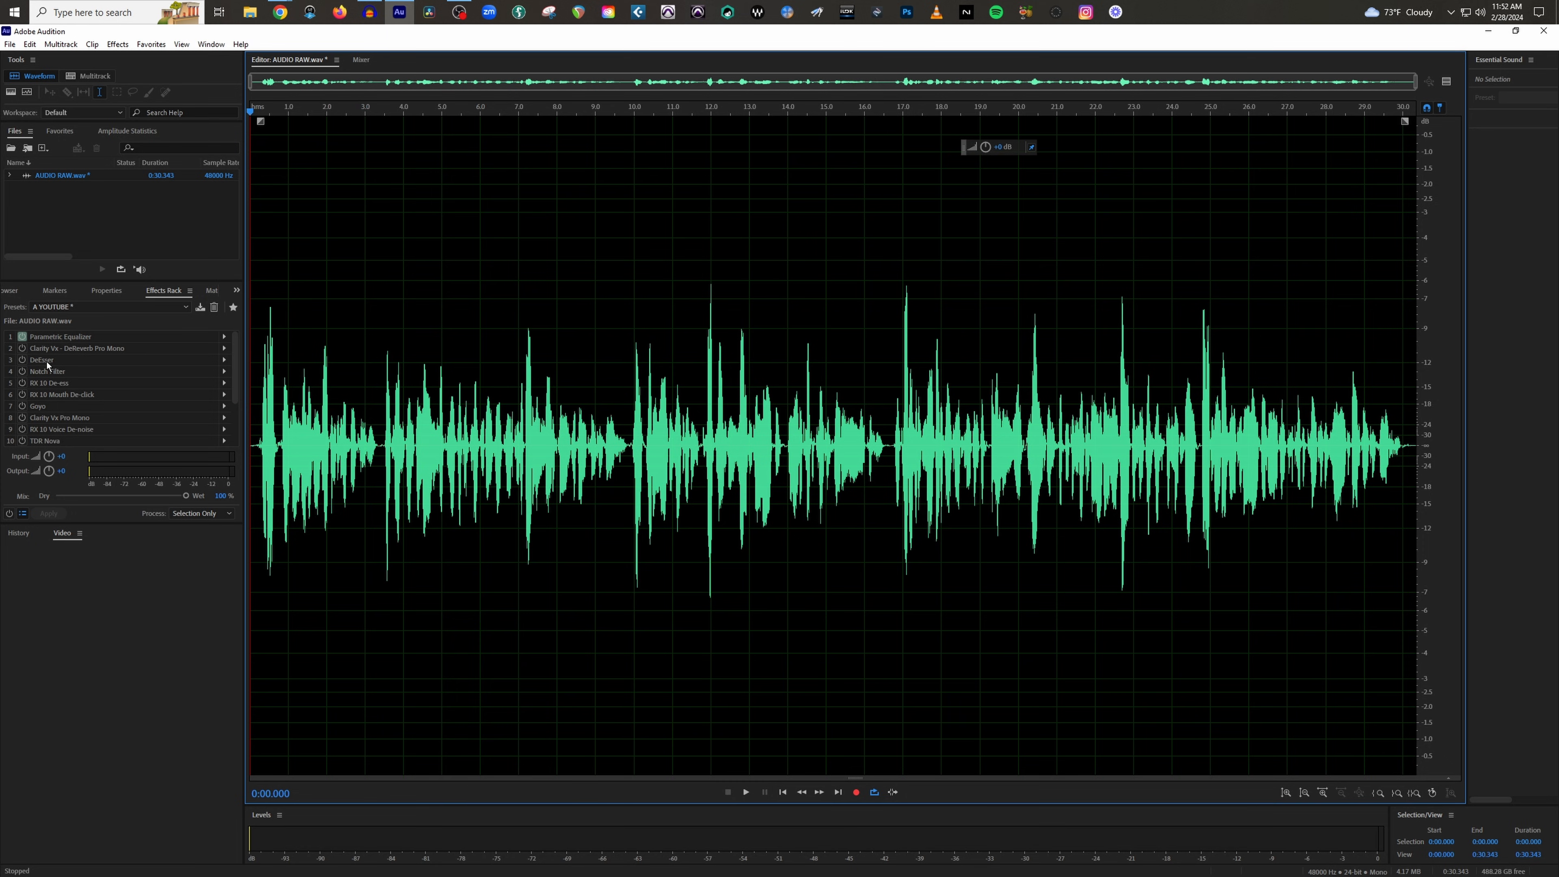
left_click(9, 513)
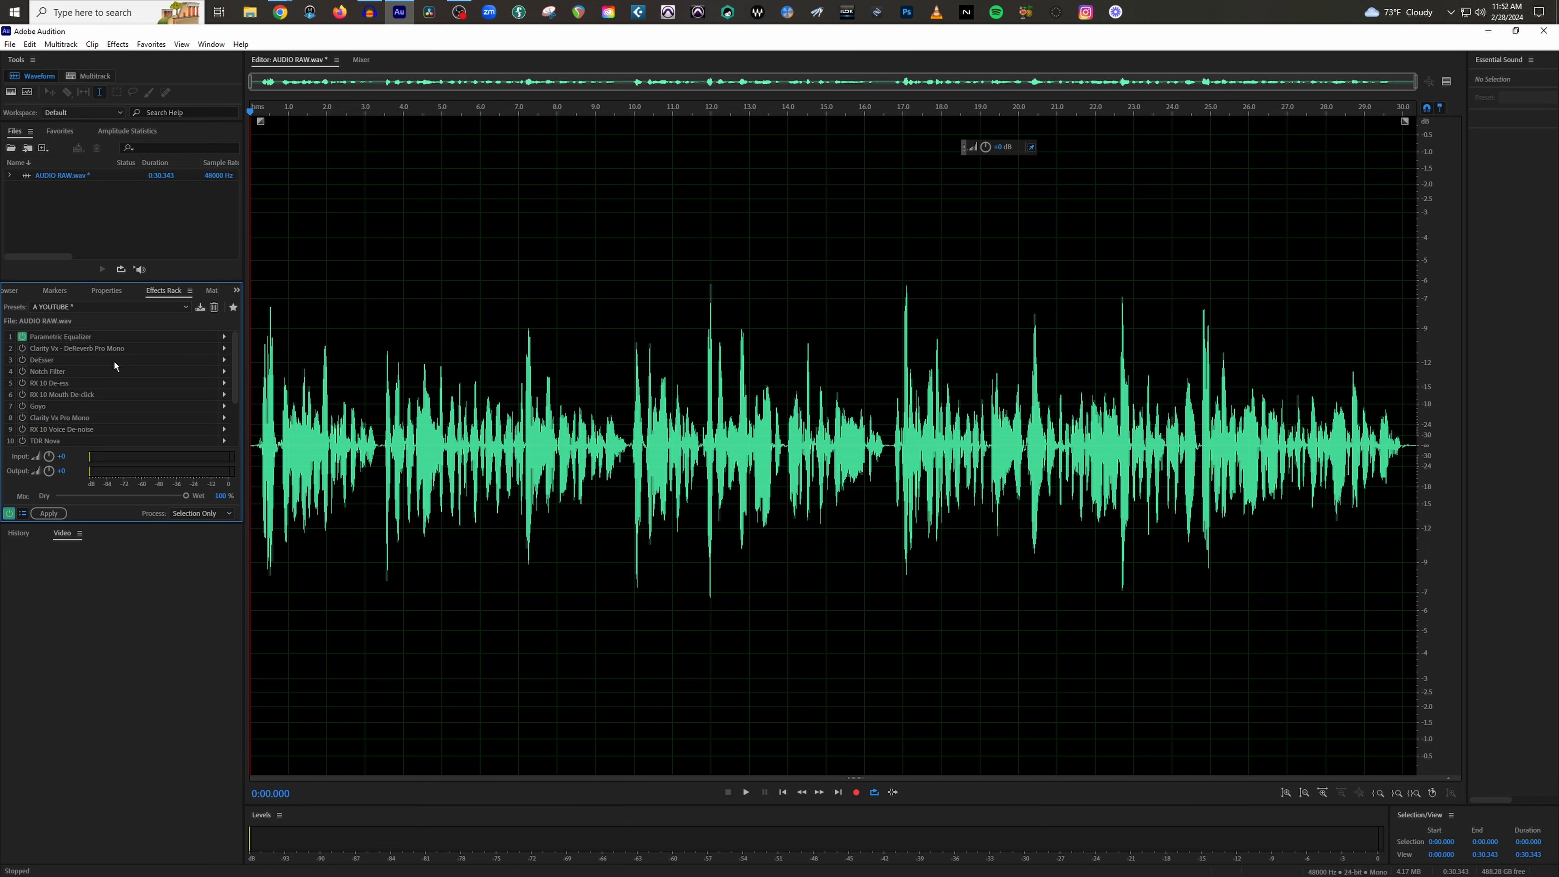
During playback, lower Magma BB Tubes' Tone Pre to 1.0 dB, Beast slightly and Beauty to about 2.1, and close the effect window
key("space")
scroll(114, 363, "down", 3)
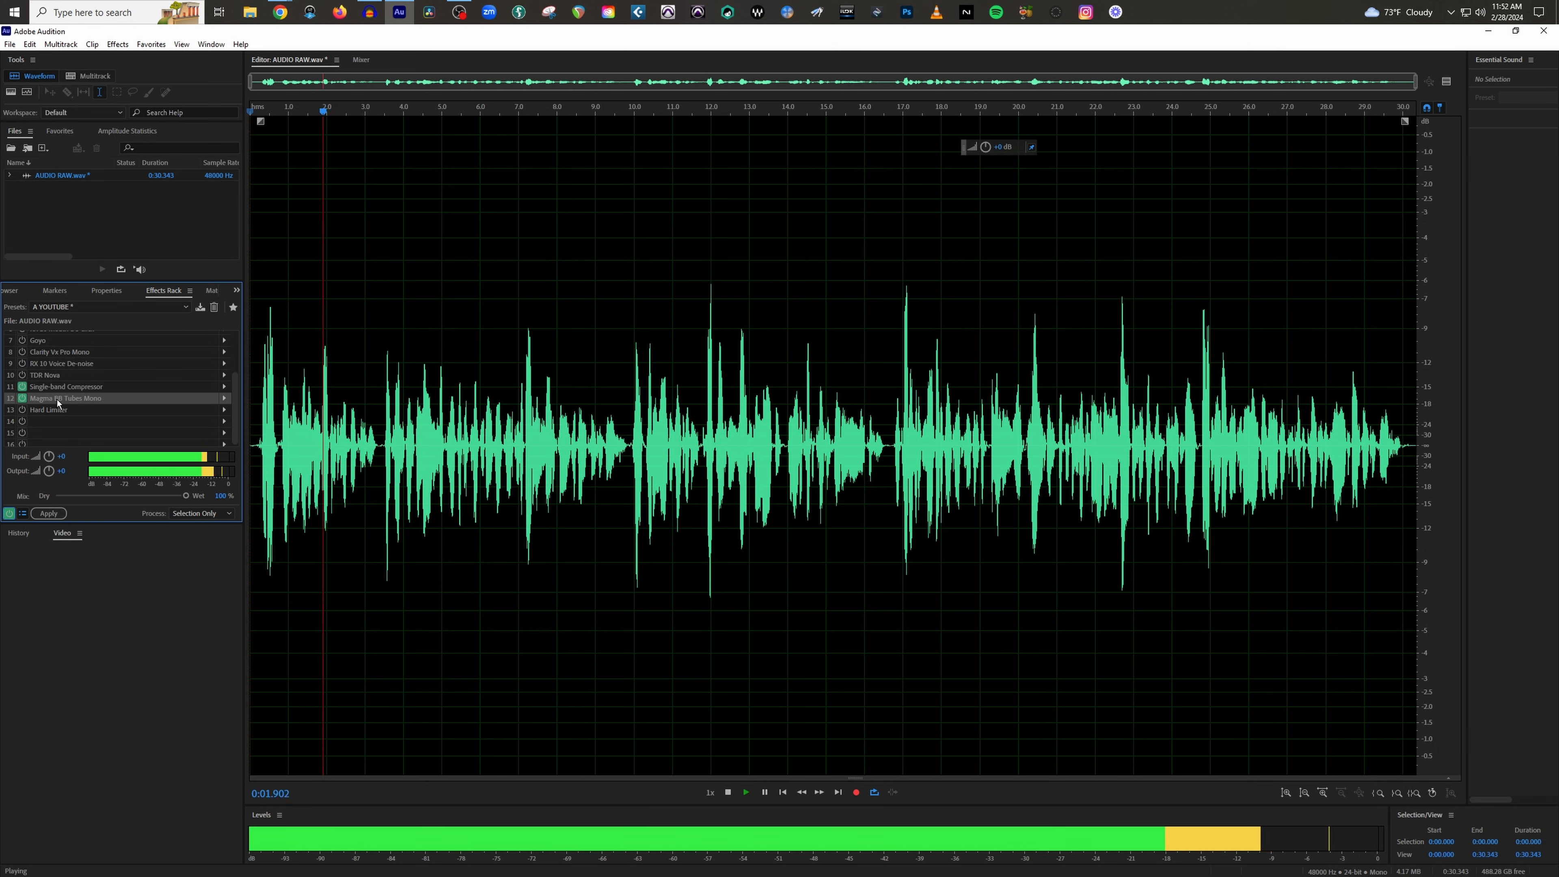
double_click(61, 398)
left_click_drag(1085, 401, 1085, 405)
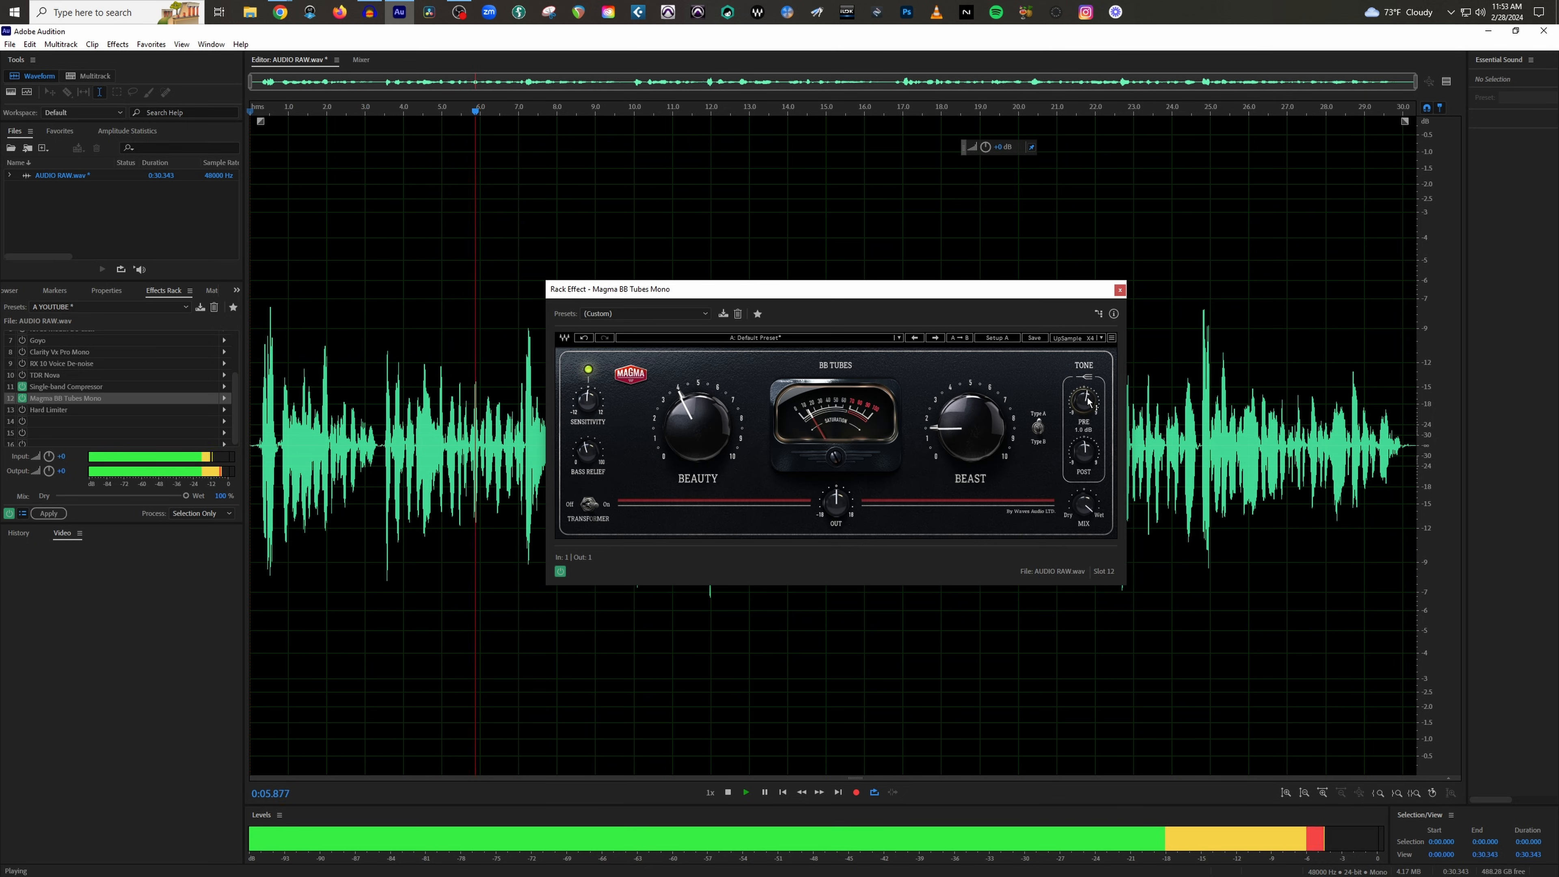
left_click_drag(986, 425, 986, 434)
left_click_drag(694, 423, 693, 444)
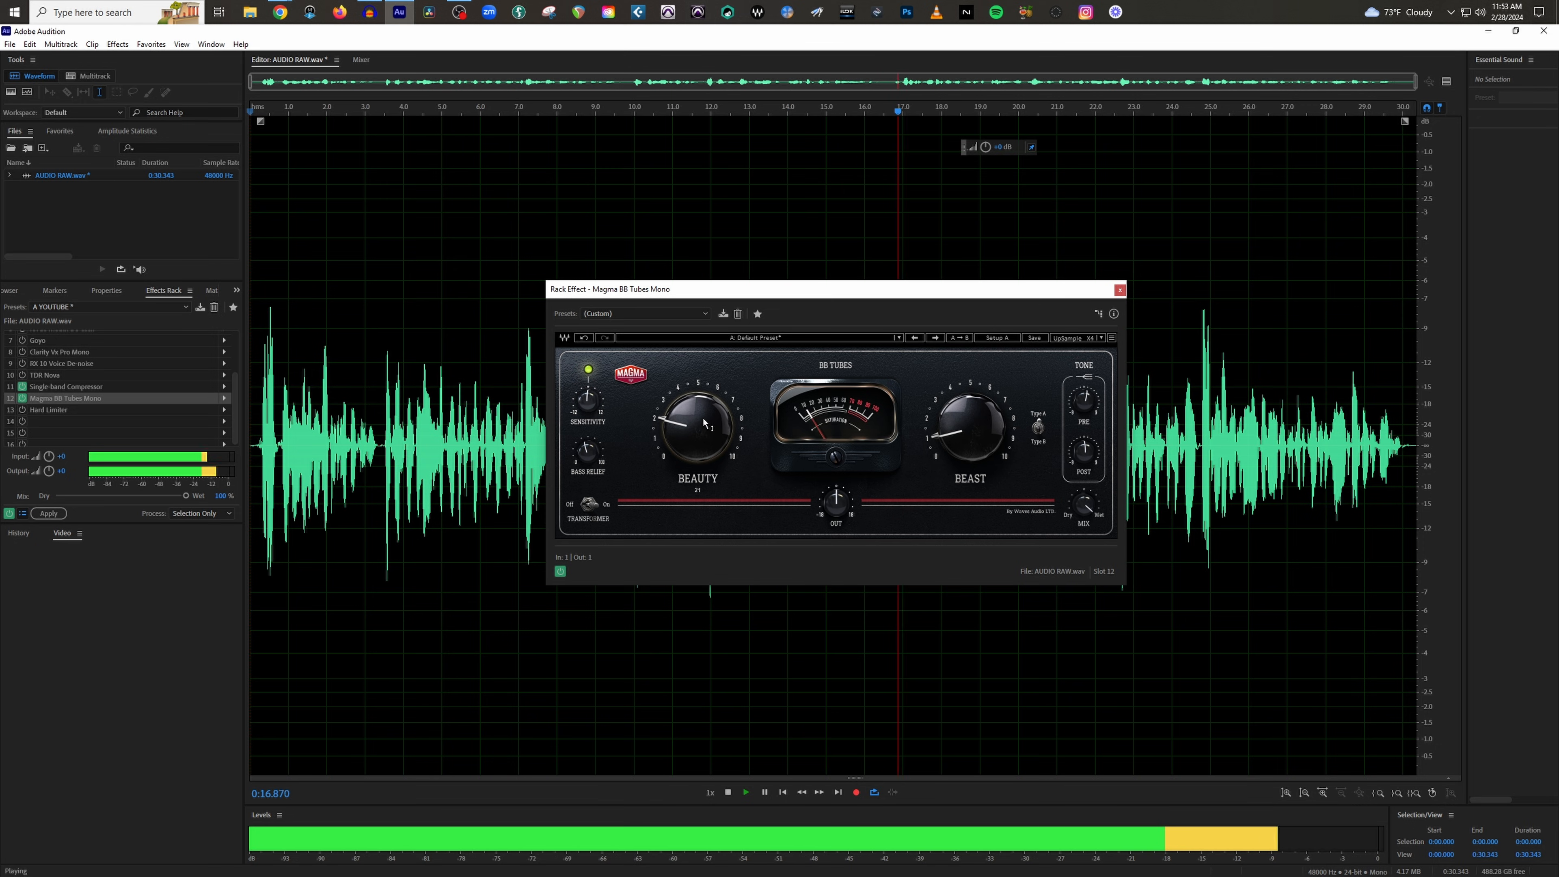
left_click(1119, 289)
In the Parametric Equalizer, lower the gain of the 3000 Hz band to 3.2 dB during playback and close the effect window
scroll(73, 381, "up", 2)
scroll(73, 382, "up", 1)
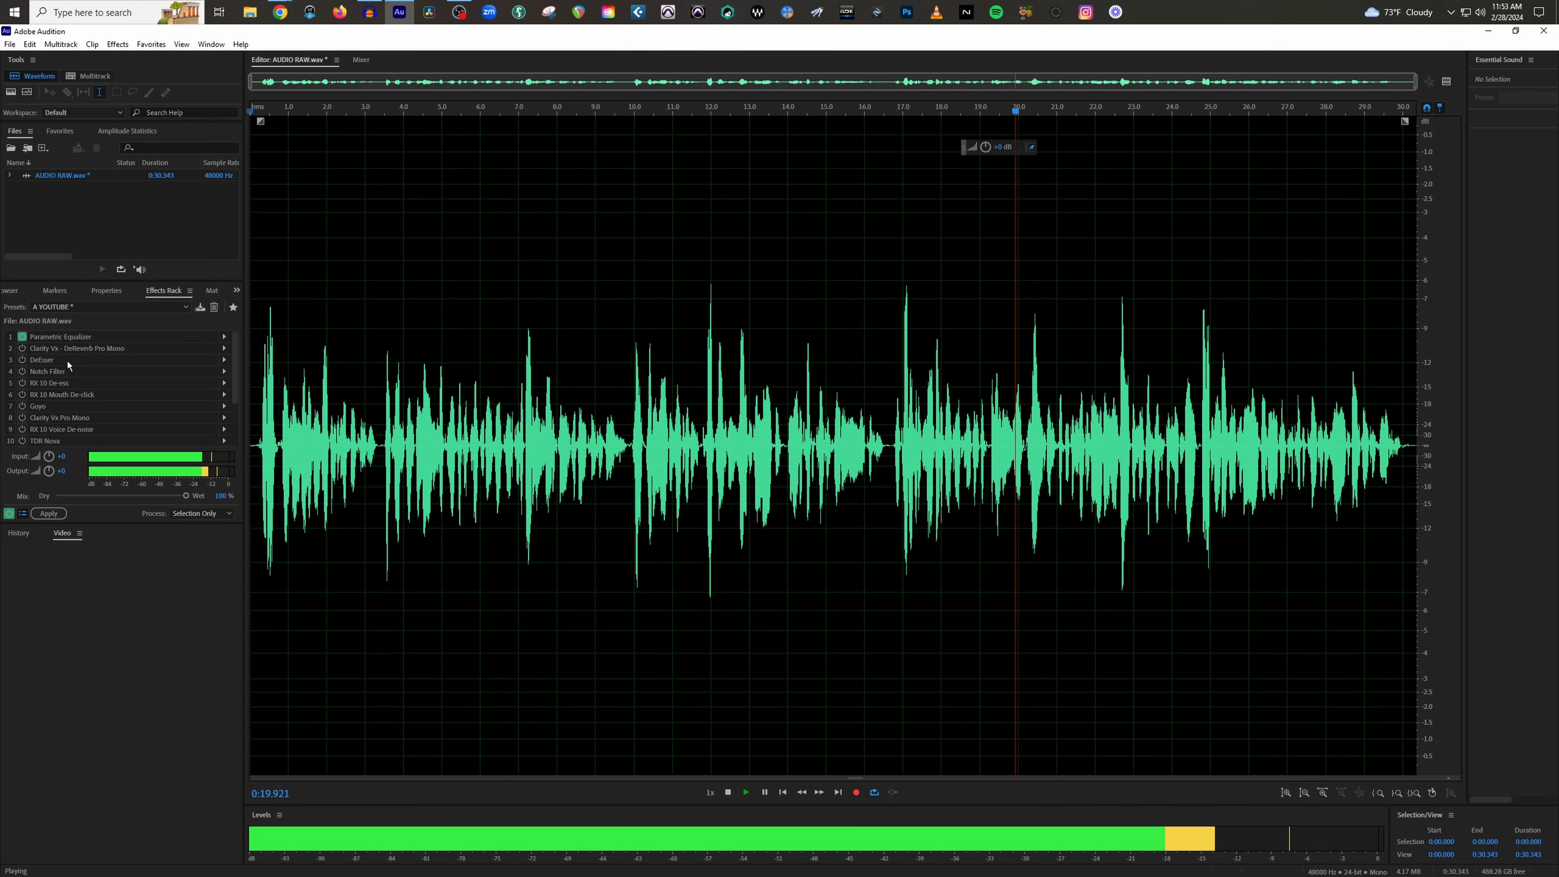
double_click(133, 336)
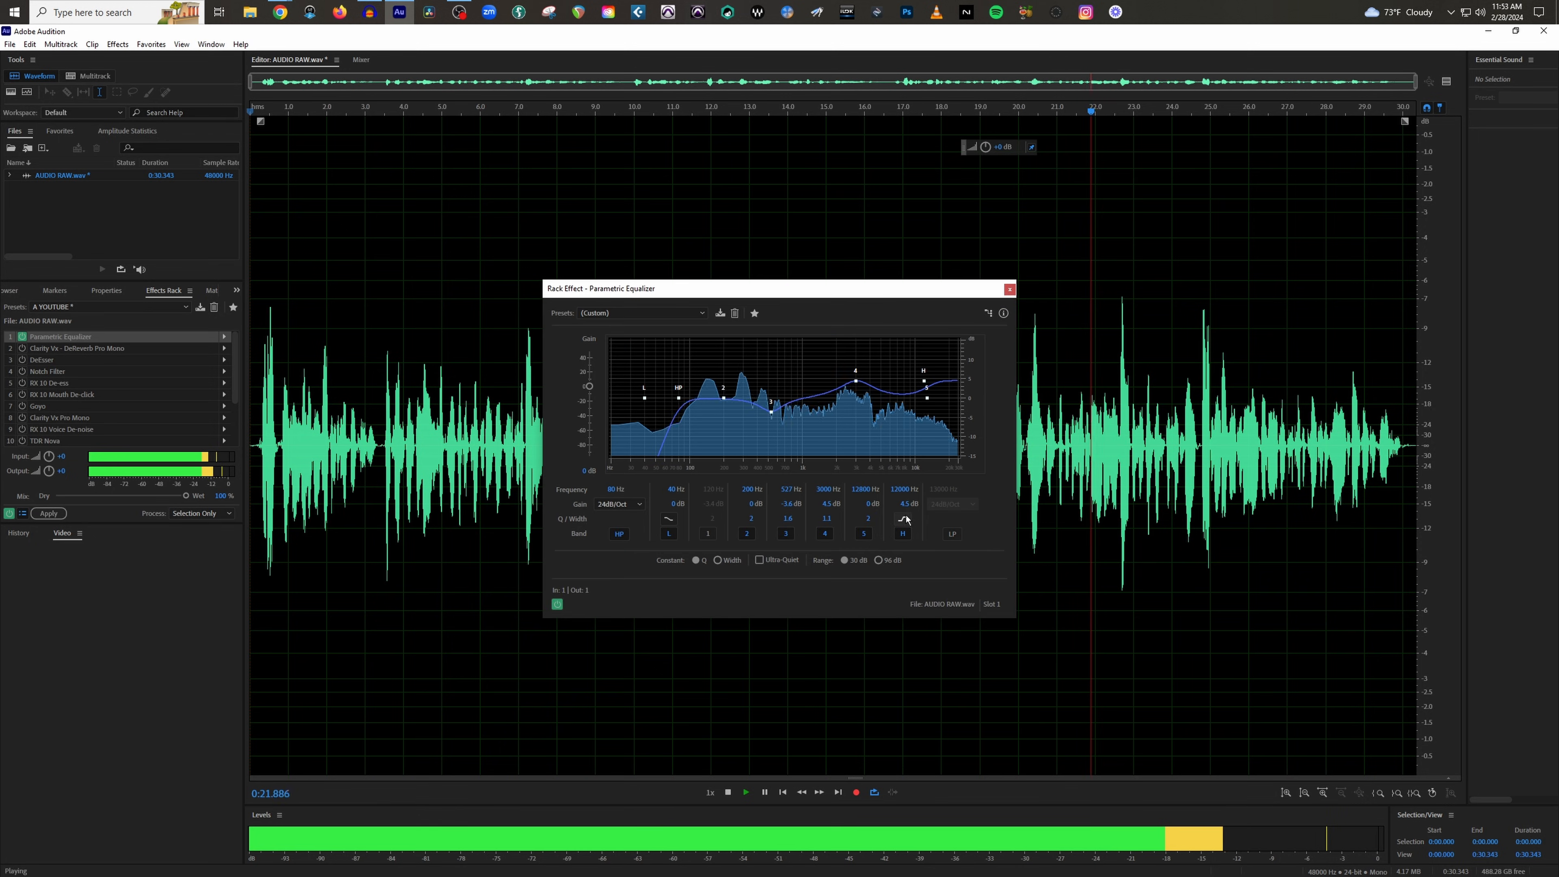
left_click_drag(823, 503, 898, 504)
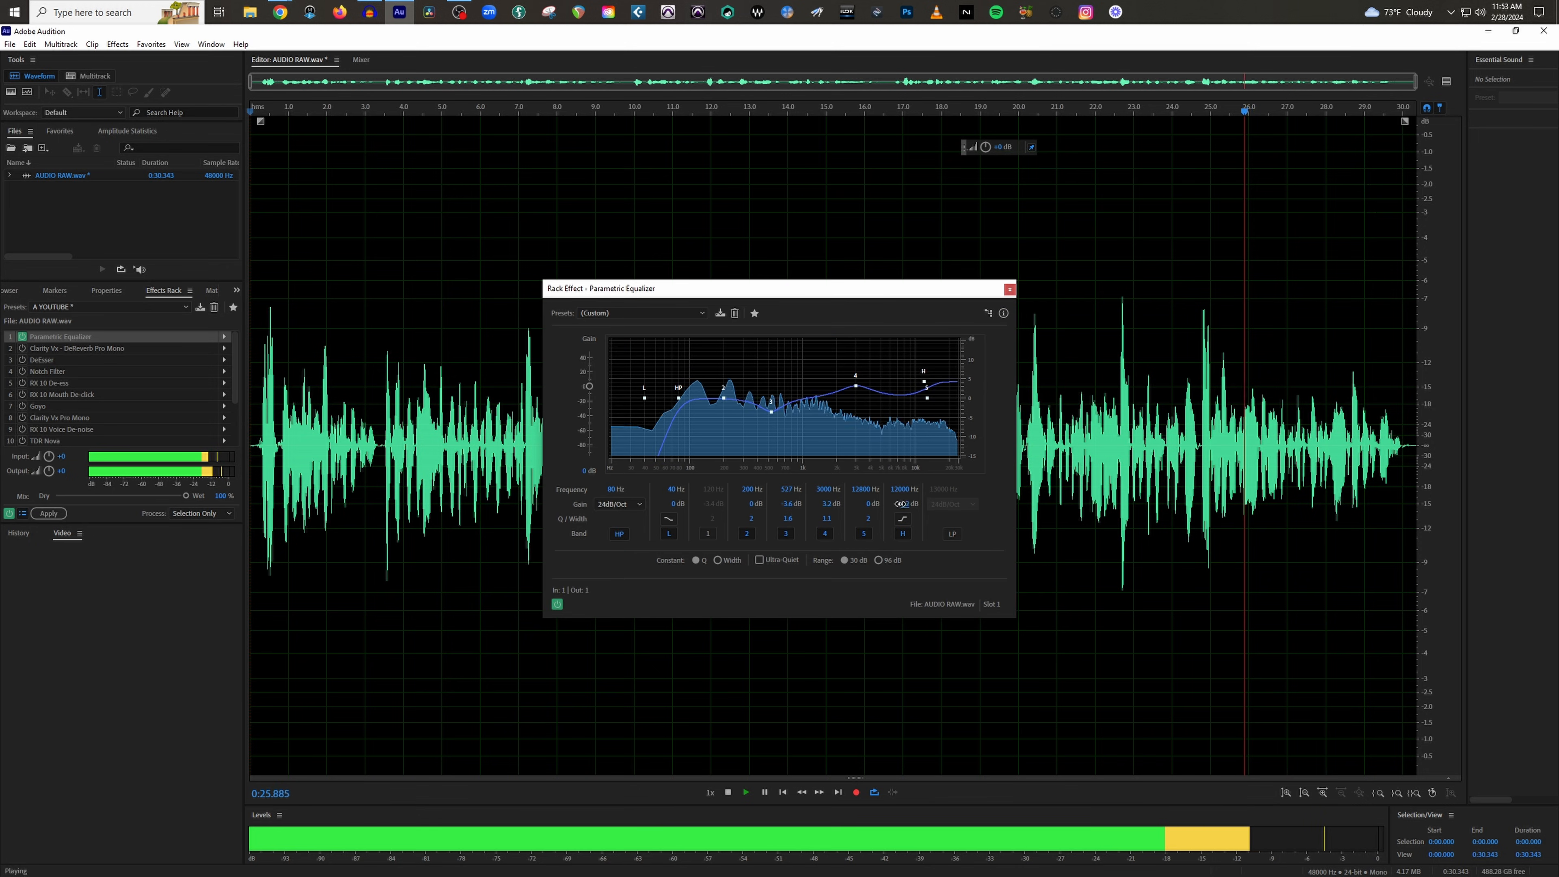
left_click(1009, 289)
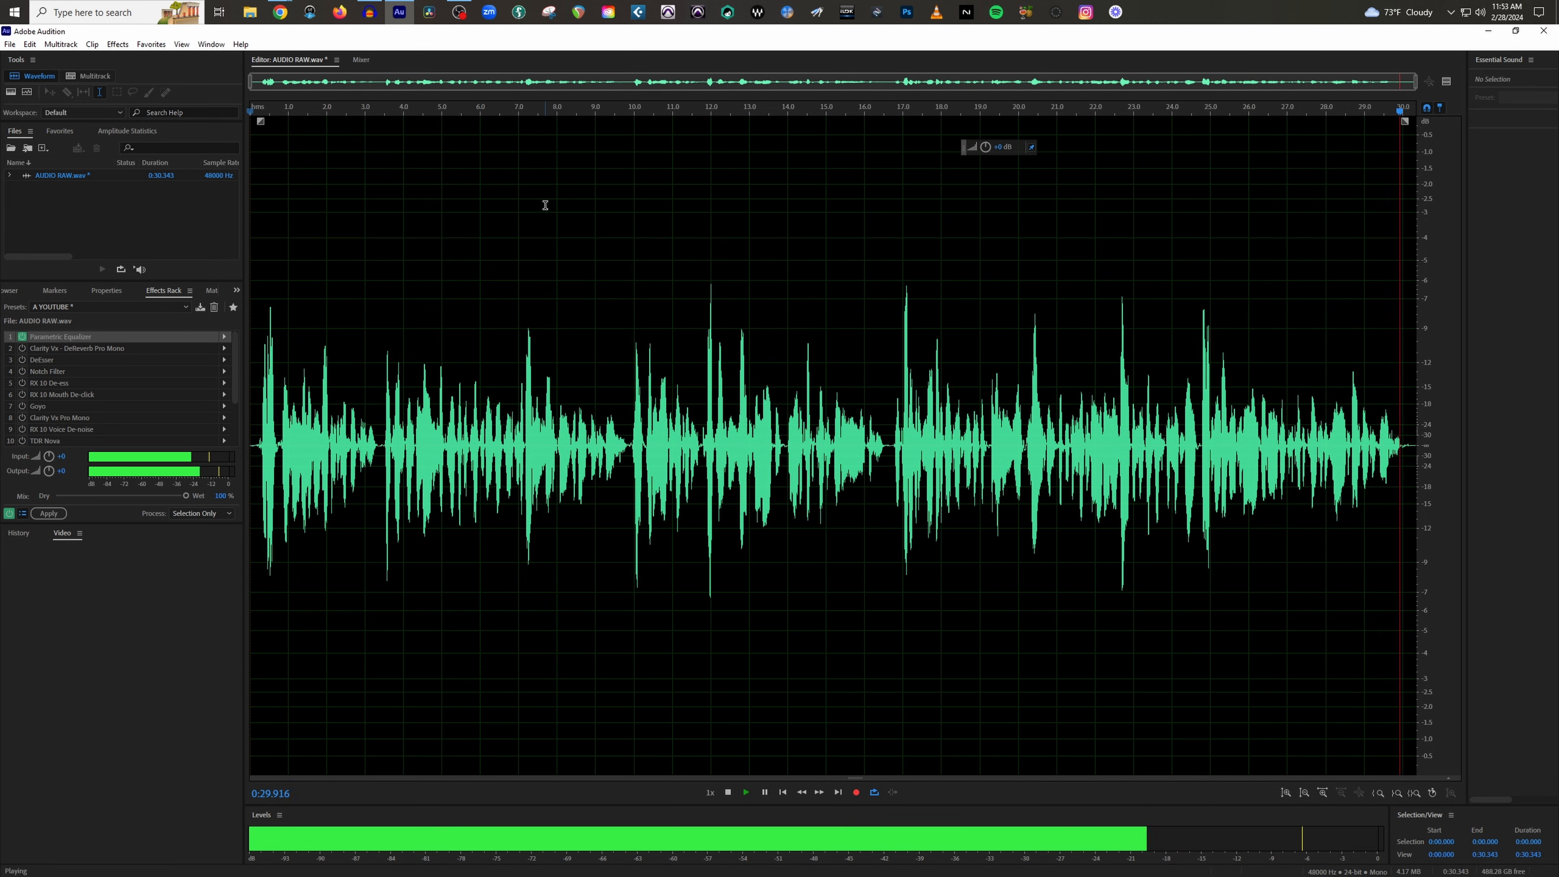
Replay the audio from the start, bypassing and re-enabling the effects rack to hear the reduced EQ and saturation against the raw voice
key("space")
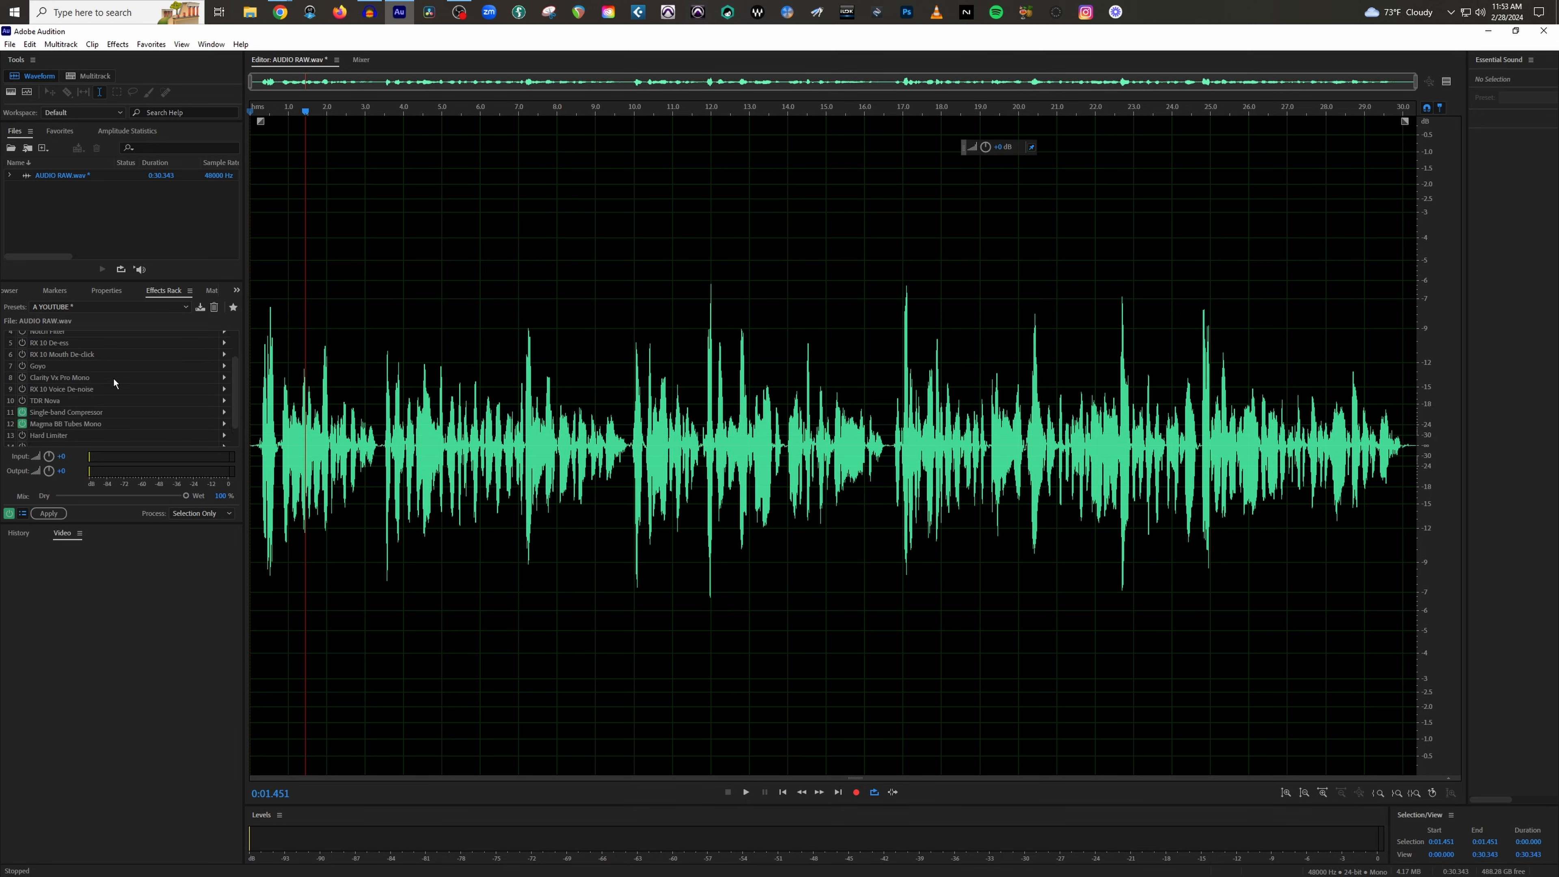
left_click_drag(269, 109, 247, 112)
key("space")
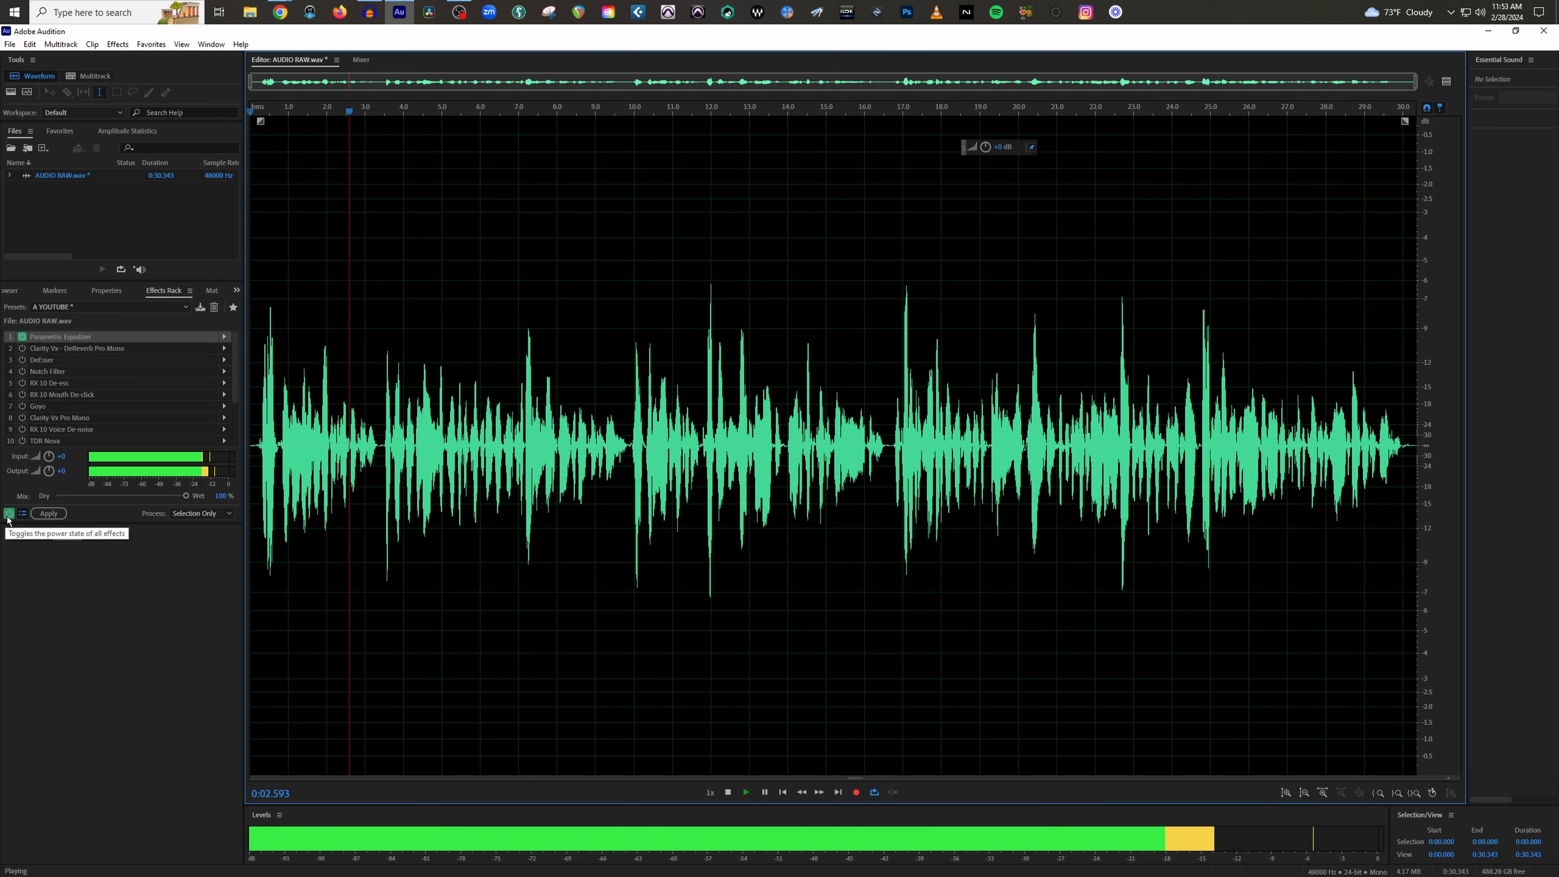
left_click(8, 518)
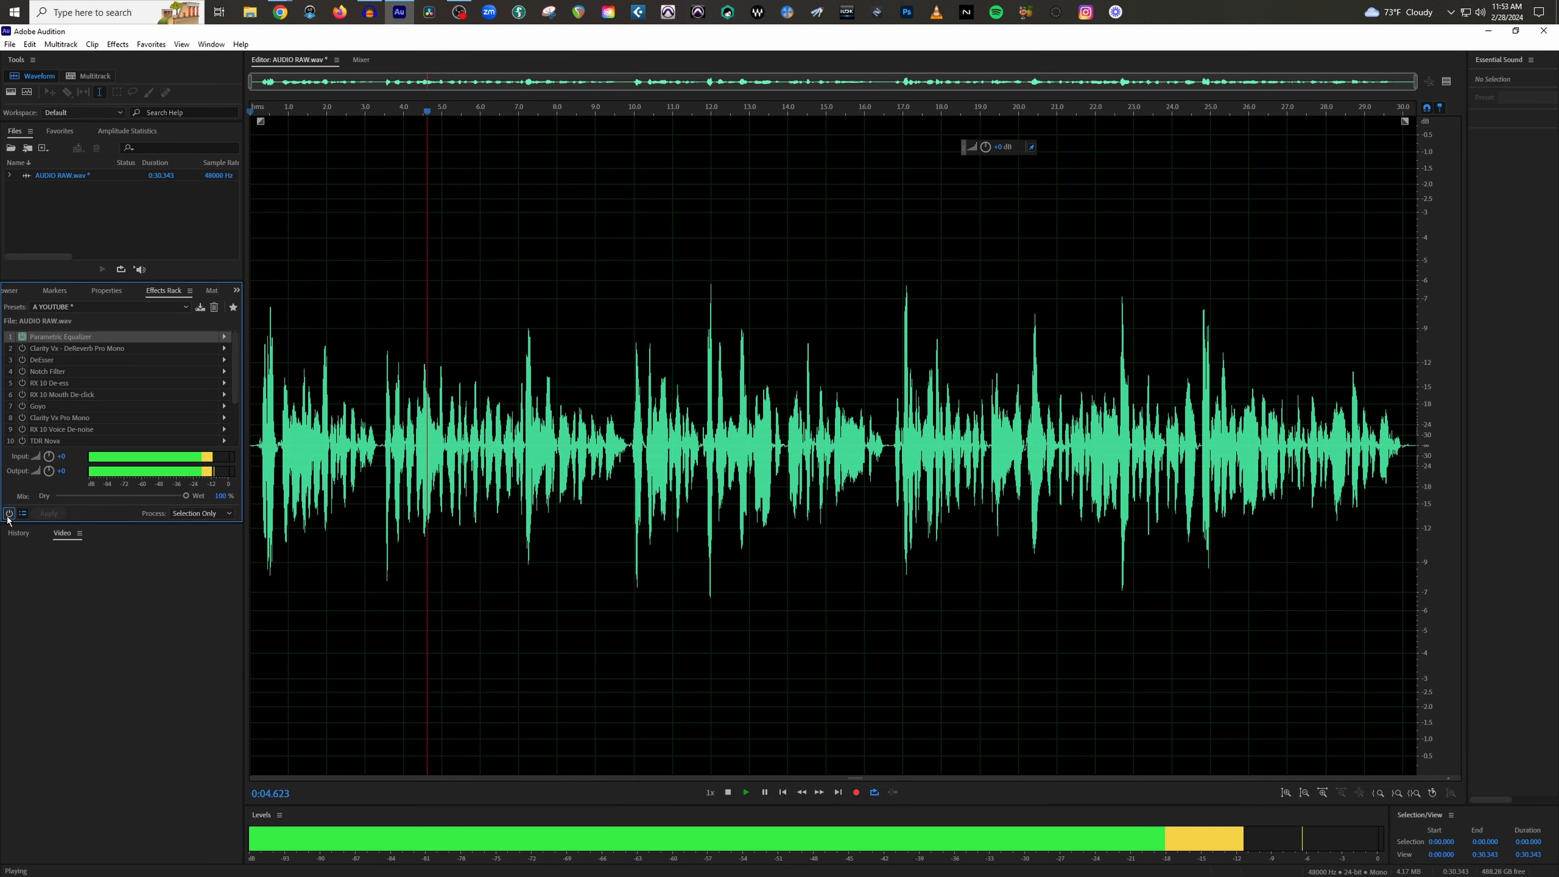
left_click(7, 518)
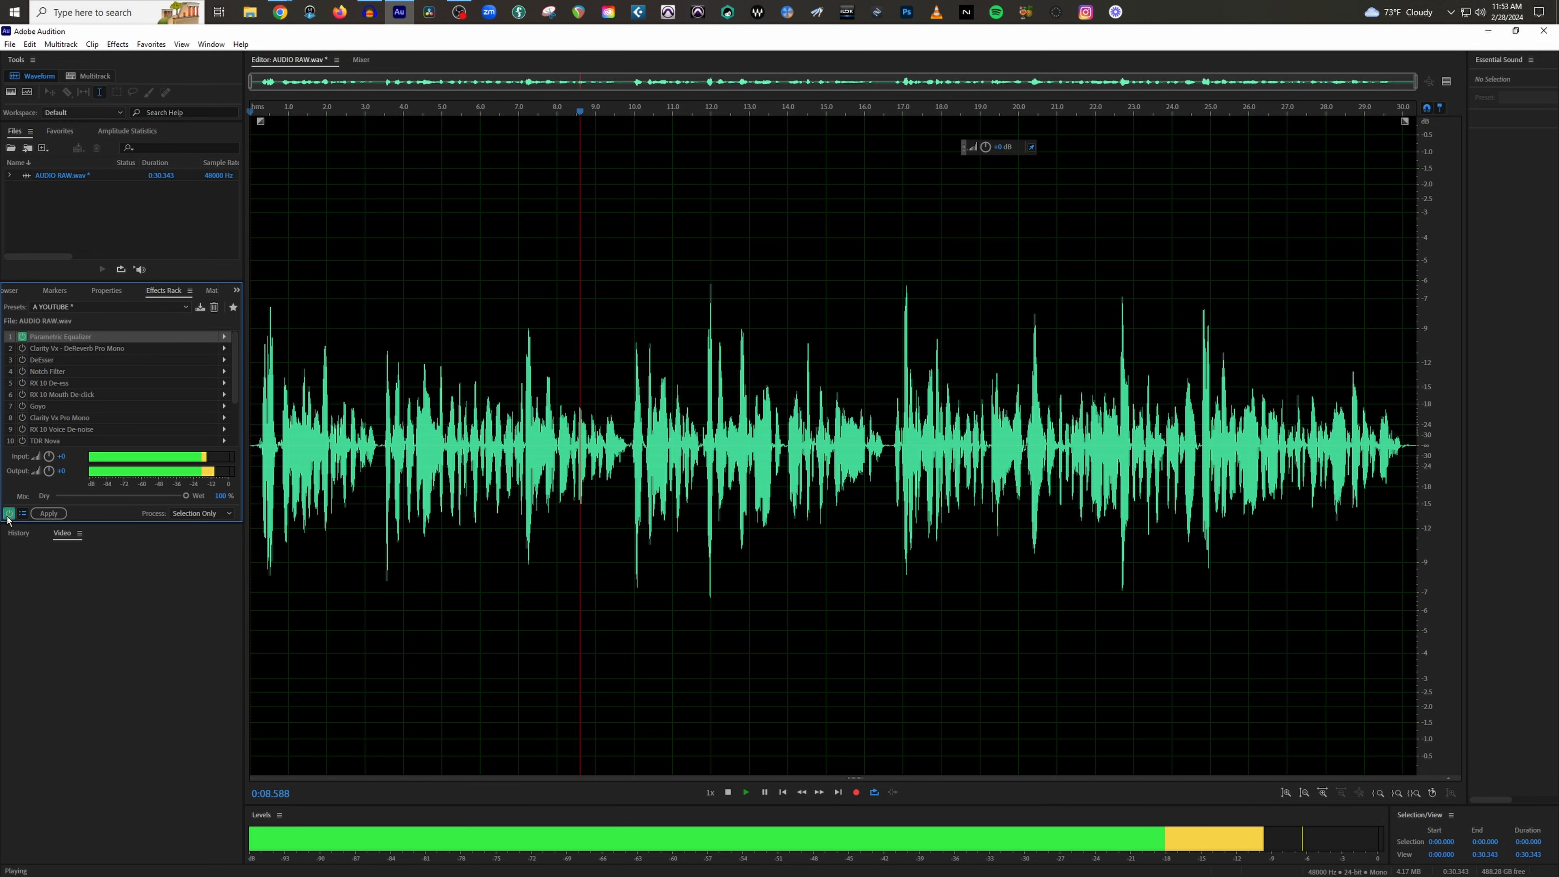
key("space")
Enable and open the DeEsser in rack slot 3 and show the spectral frequency display below the waveform
double_click(28, 360)
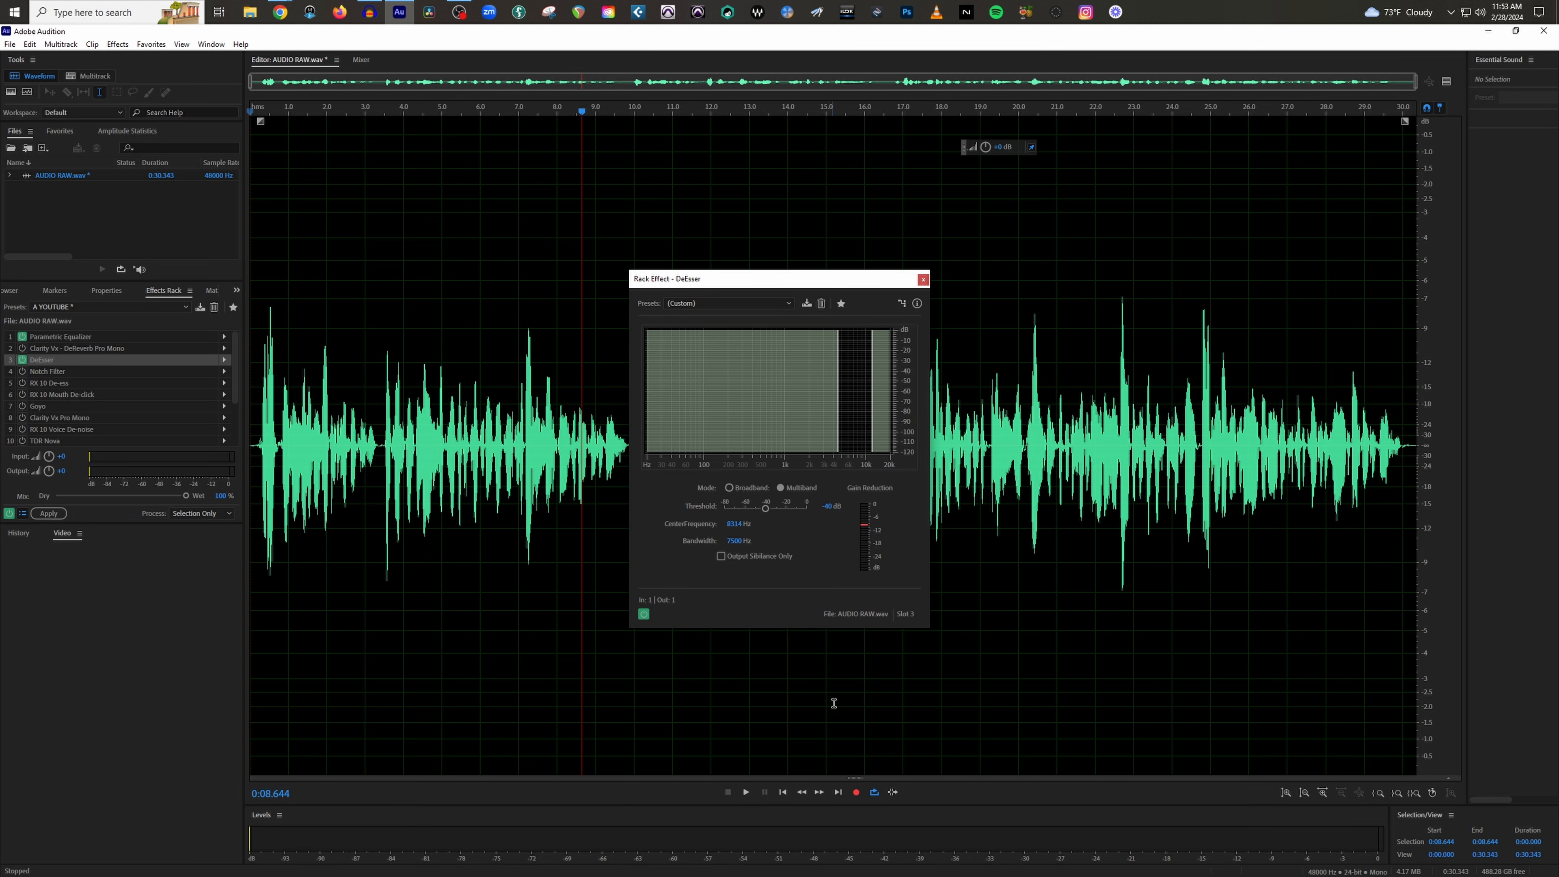
left_click(855, 778)
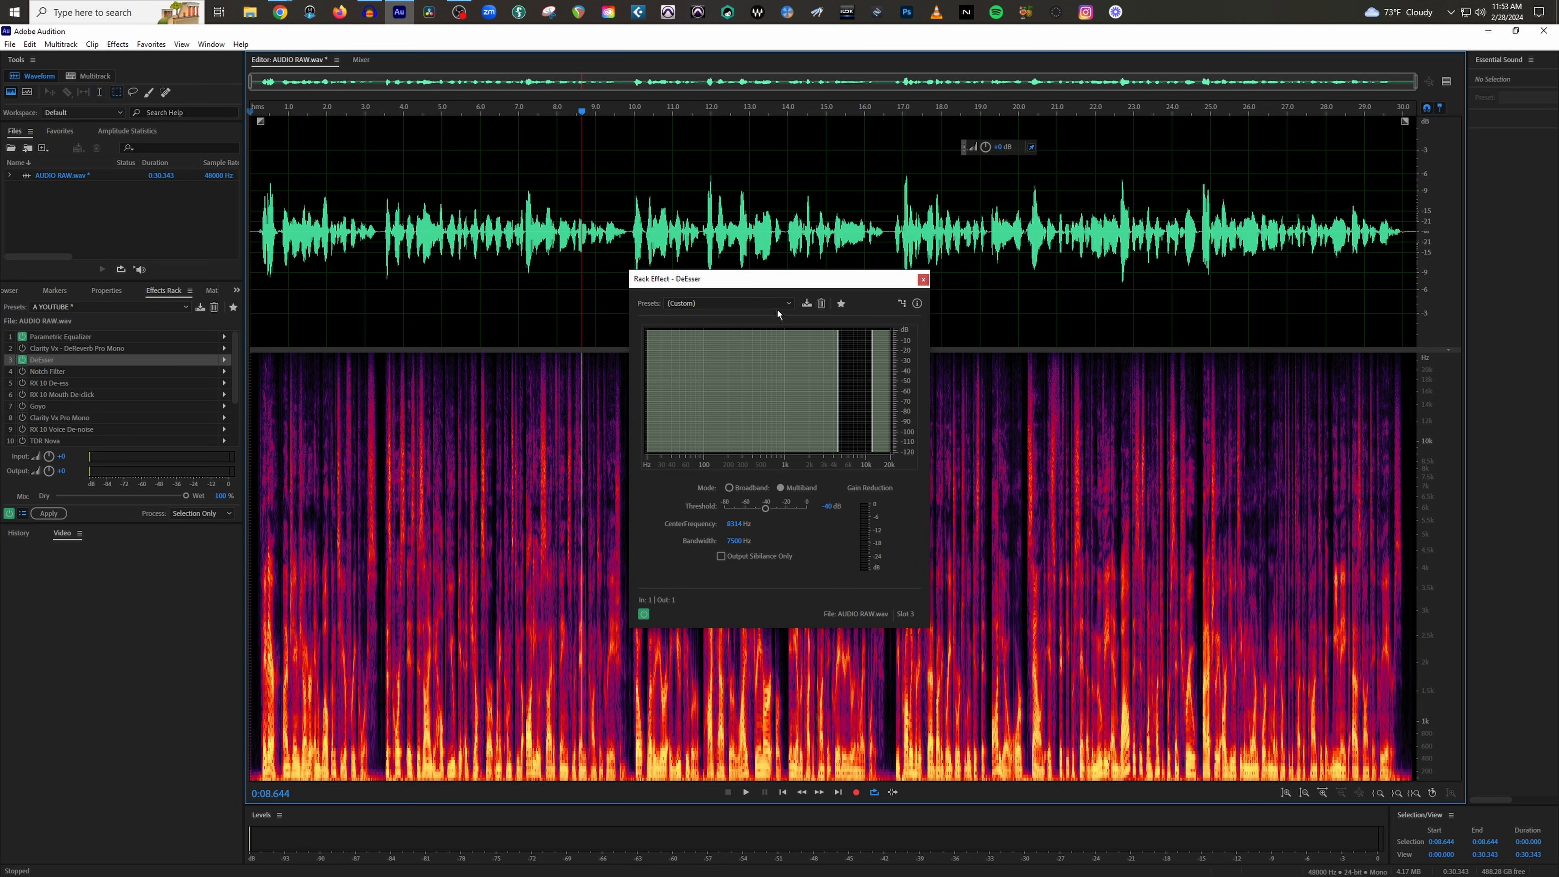
left_click_drag(768, 278, 982, 274)
Play from the start with the DeEsser active, move its window off the spectrogram and switch the effect off
left_click_drag(278, 111, 248, 112)
key("space")
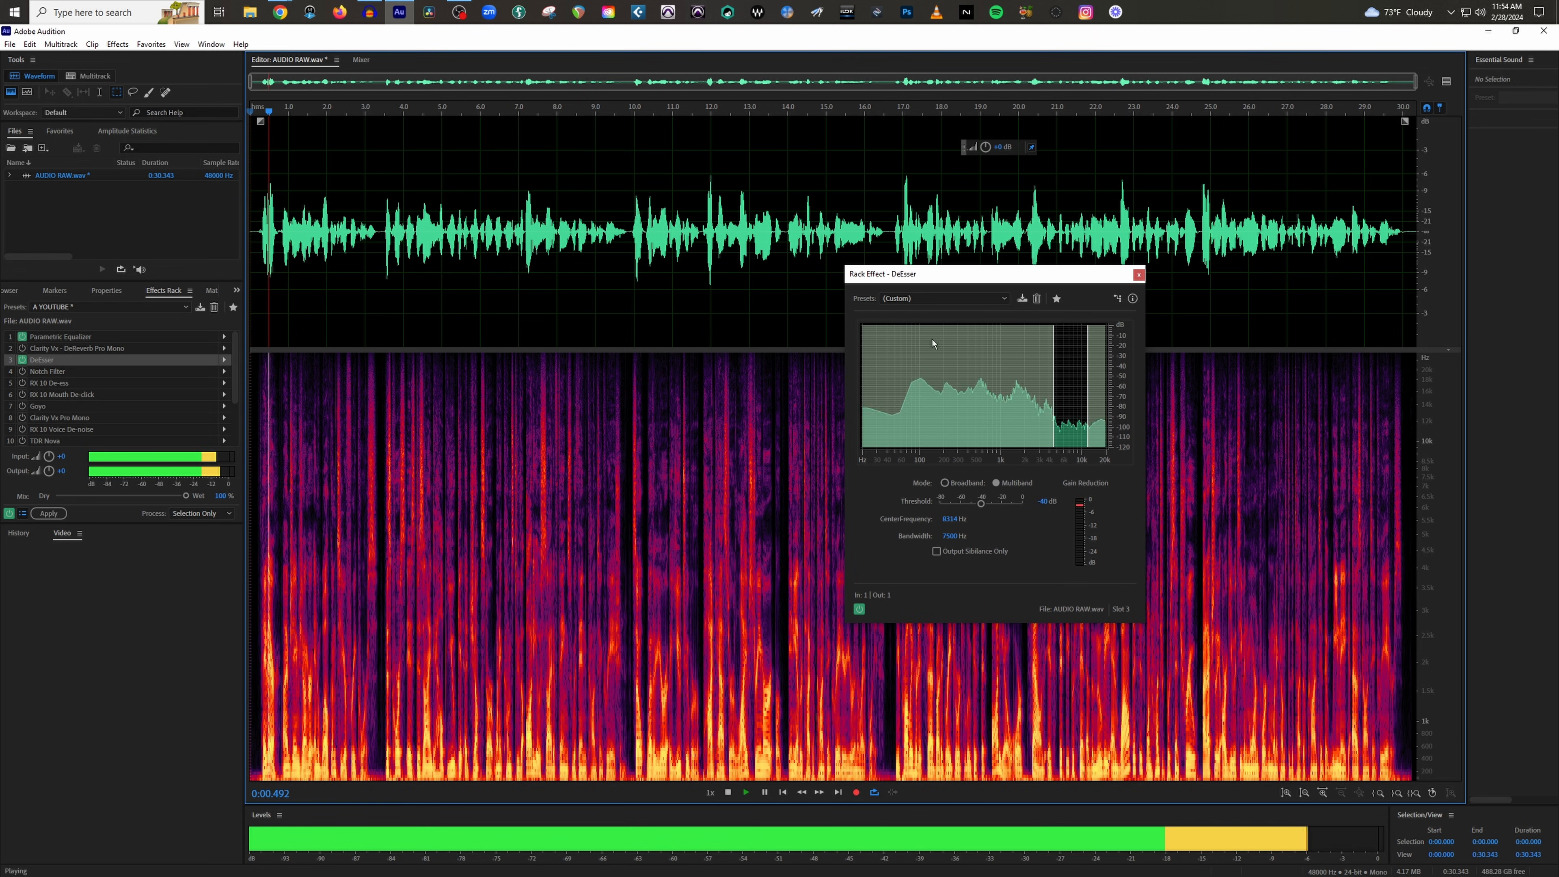
left_click_drag(999, 274, 1243, 238)
left_click(1020, 592)
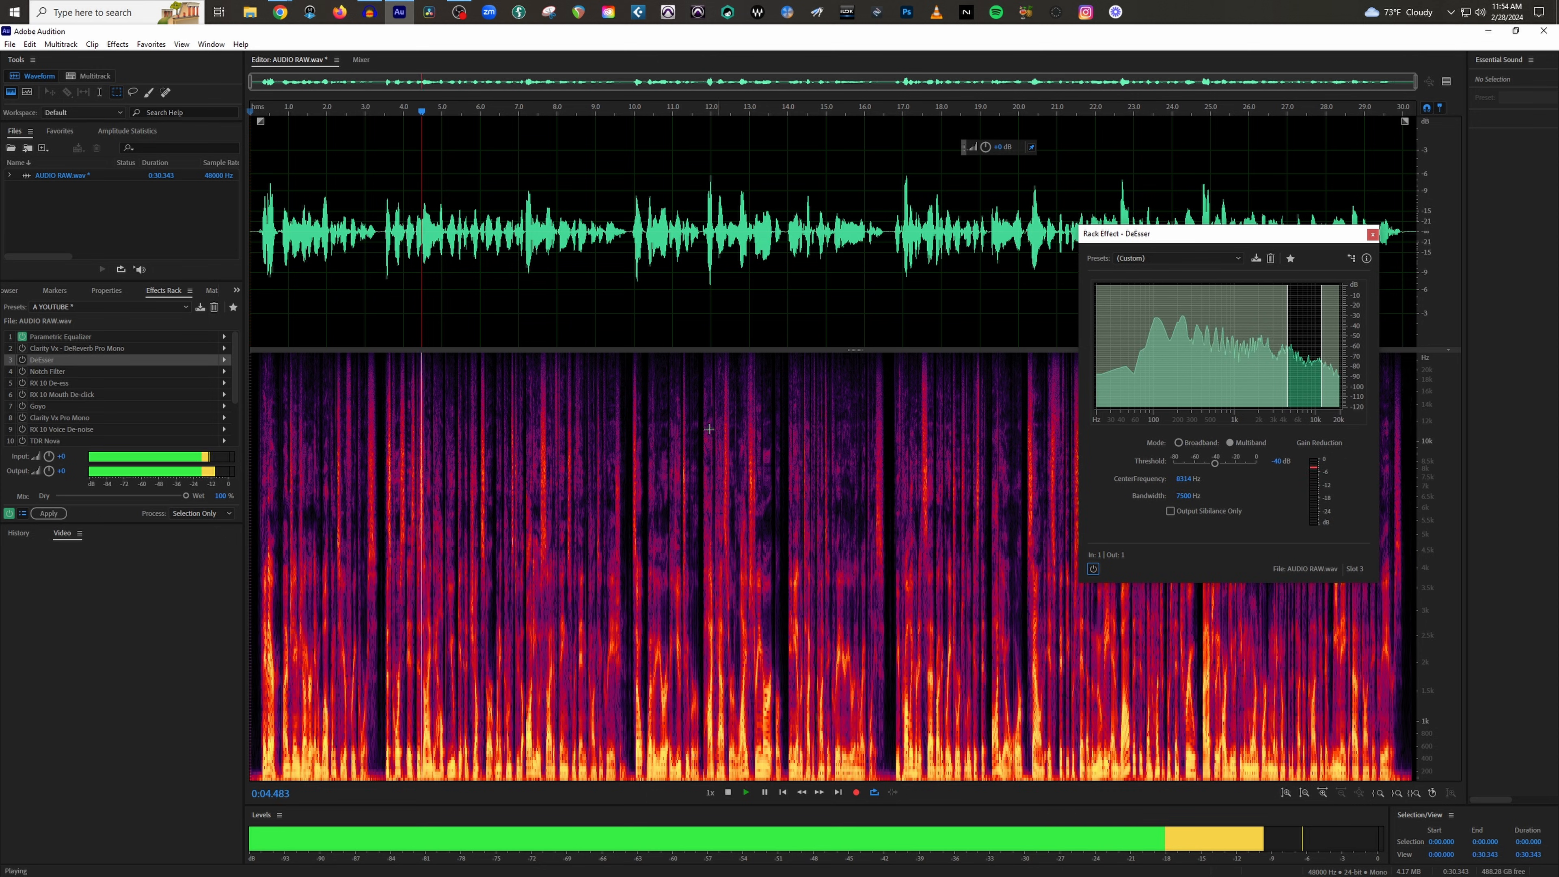
key("space")
Zoom into the spectrogram between about 2 and 9 seconds and replay short passages to locate the harsh sibilant sounds
scroll(410, 440, "up", 10)
scroll(587, 450, "down", 5)
left_click(411, 467)
key("space")
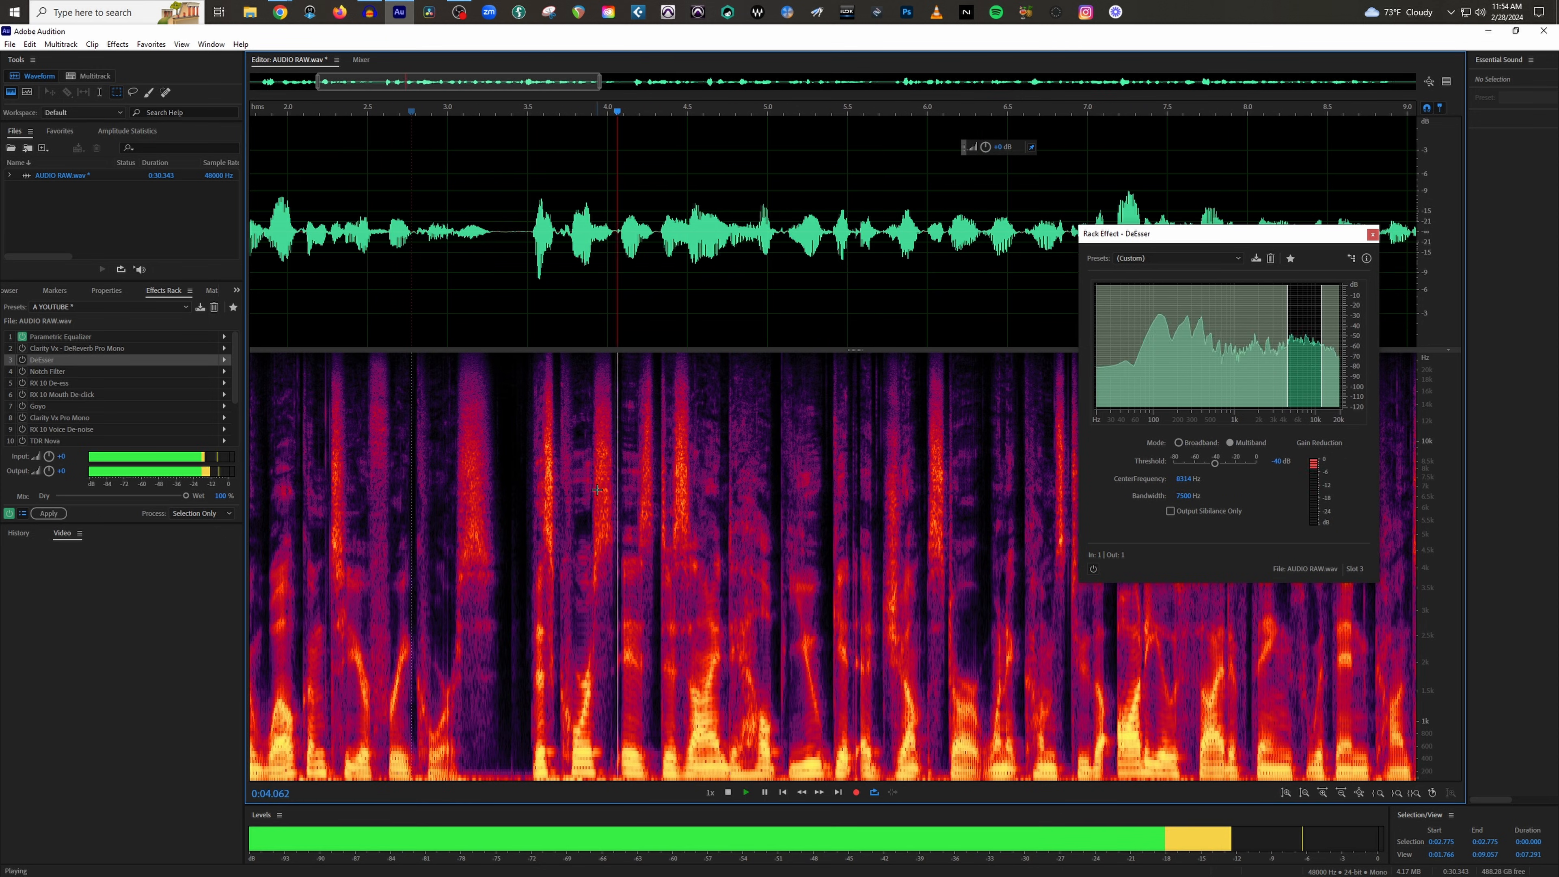
key("space")
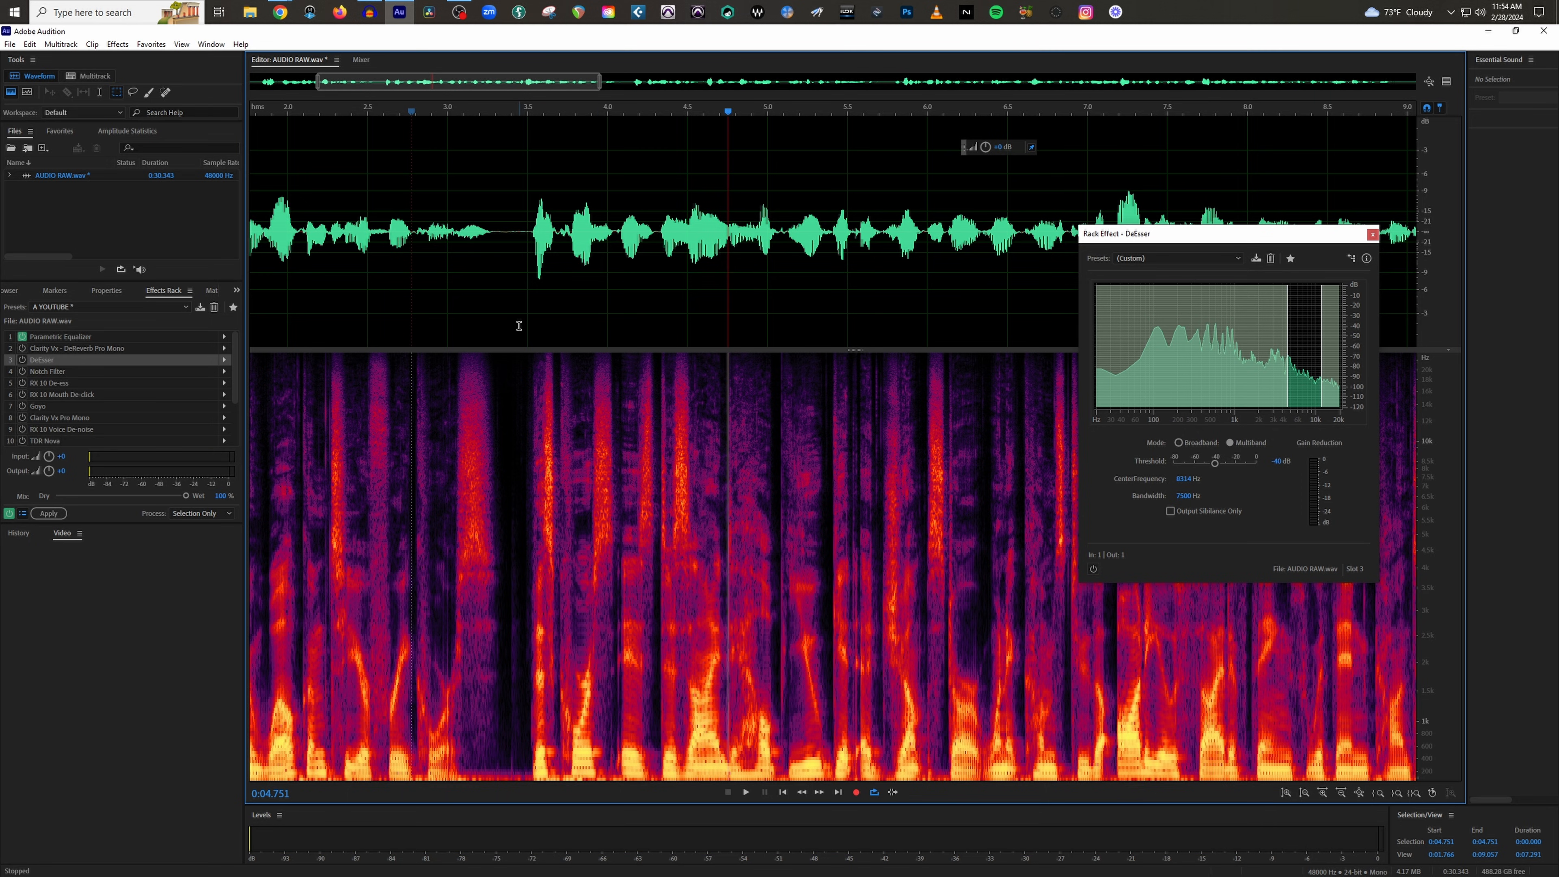
left_click(353, 217)
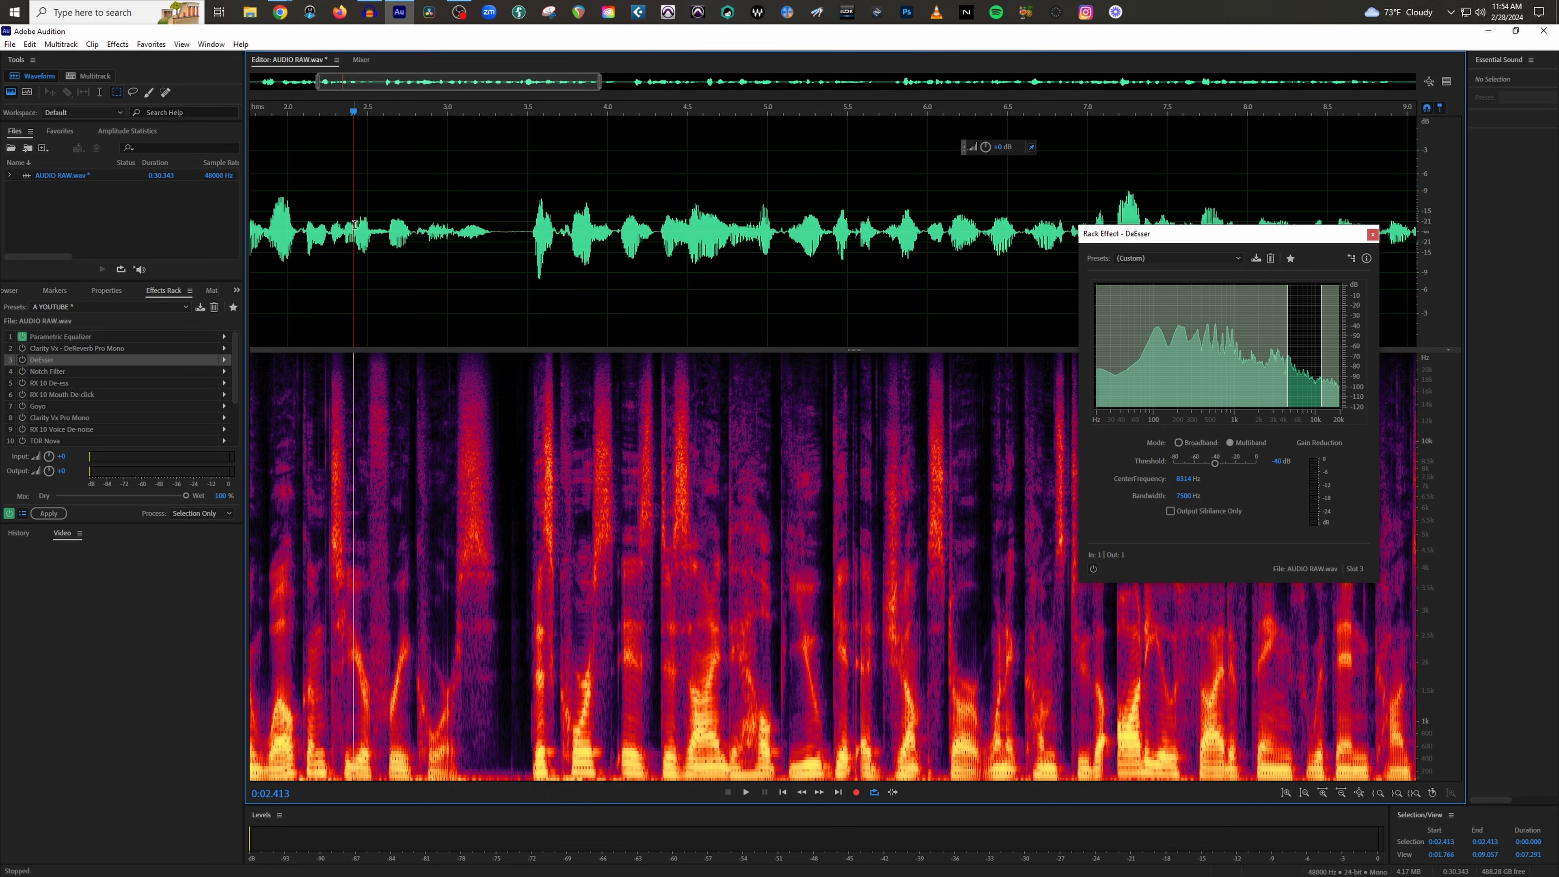
left_click(311, 205)
key("space")
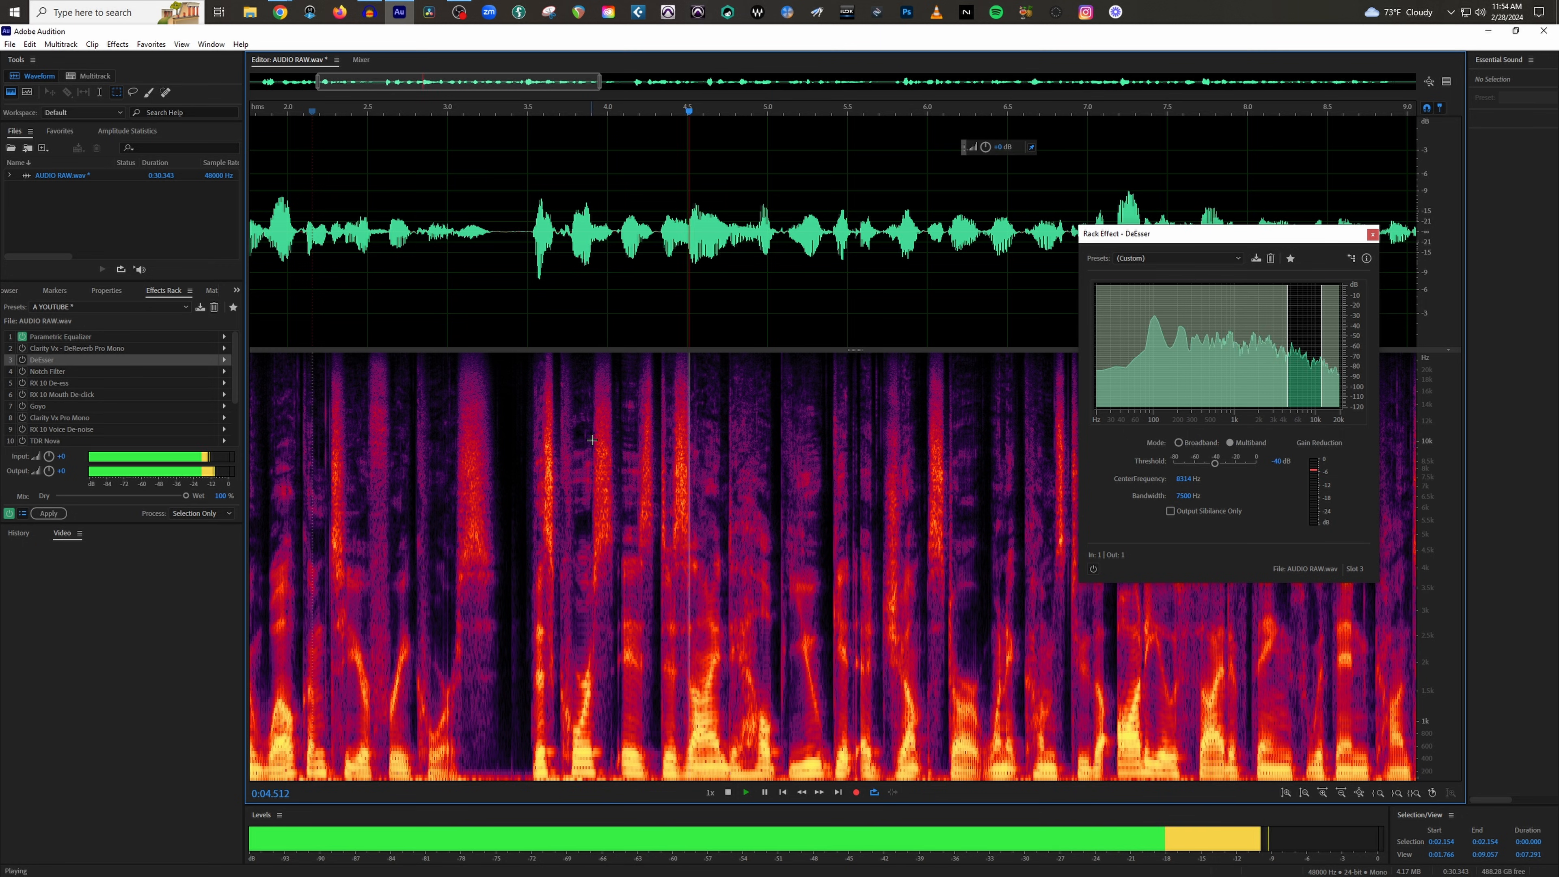
key("space")
Marquee-select the bright sibilant burst from about 3.906 to 4.029 seconds in the spectrogram, and move the DeEsser window closer to it
scroll(595, 451, "up", 4)
left_click_drag(578, 440, 659, 582)
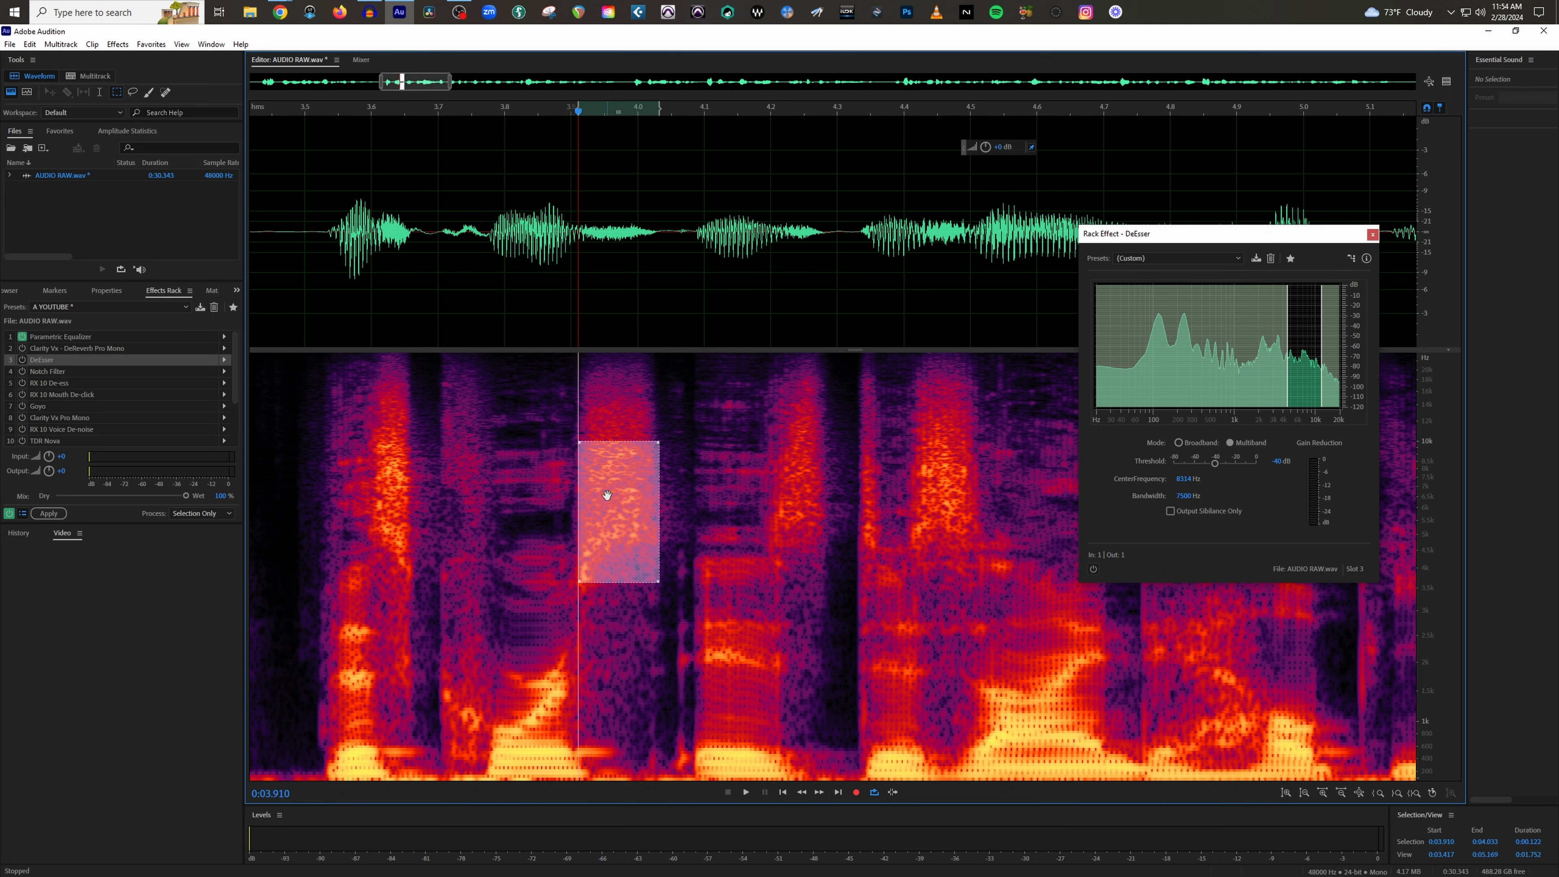
left_click_drag(608, 494, 606, 492)
left_click_drag(1191, 235, 1104, 234)
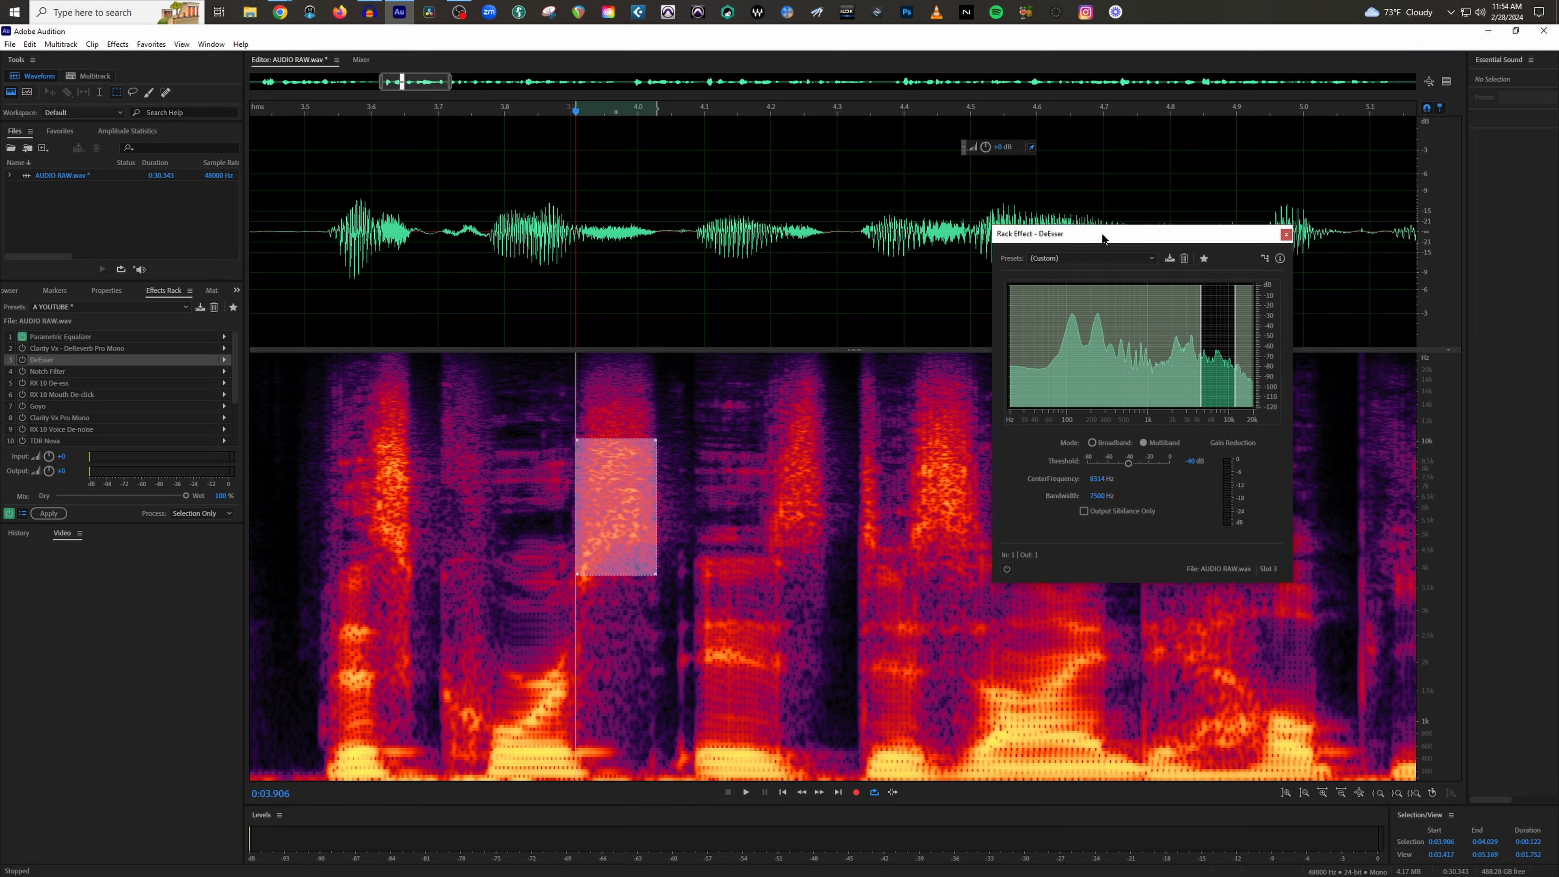
Play the selected sibilance and lower the DeEsser's center frequency to about 7320 Hz to cover its energy
key("space")
key("space")
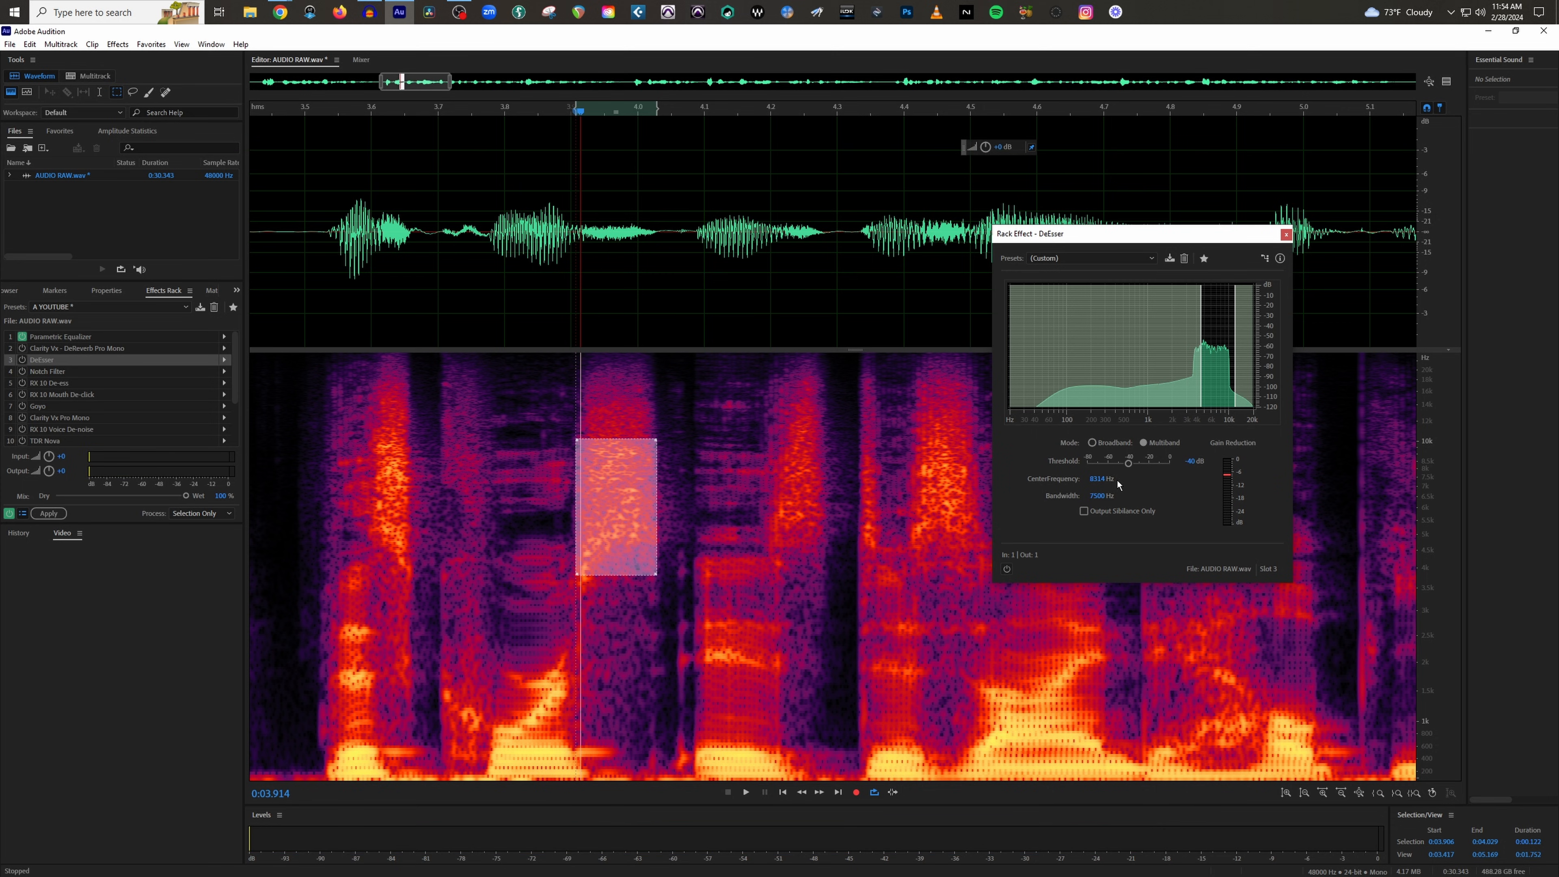
left_click_drag(1096, 483, 1087, 485)
Play the selected sibilance while toggling the DeEsser to compare, leave it switched on and stop playback
key("space")
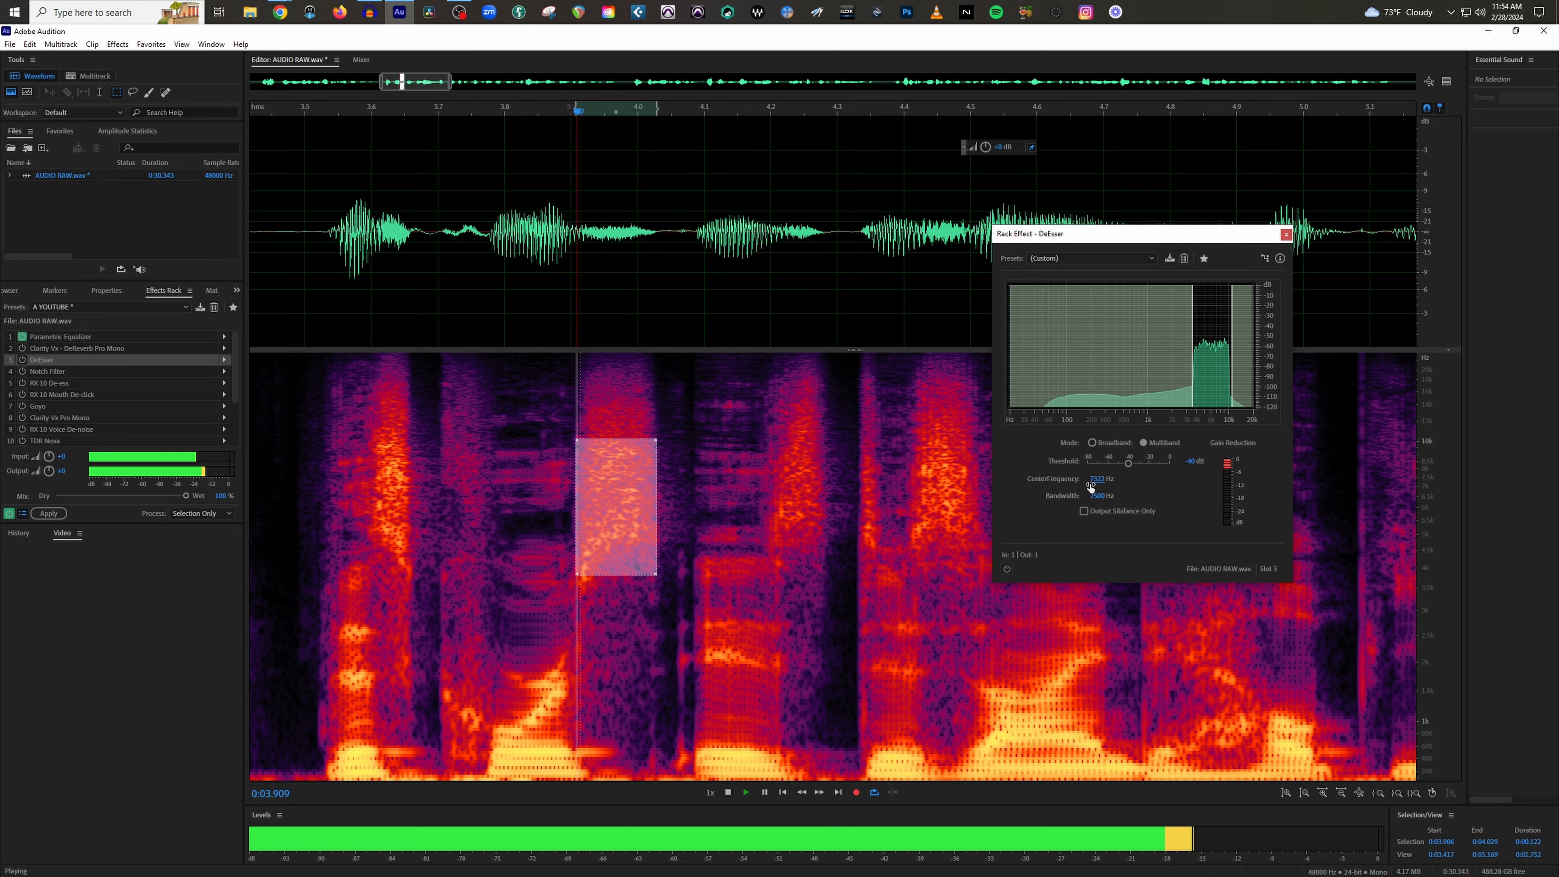
left_click(1007, 569)
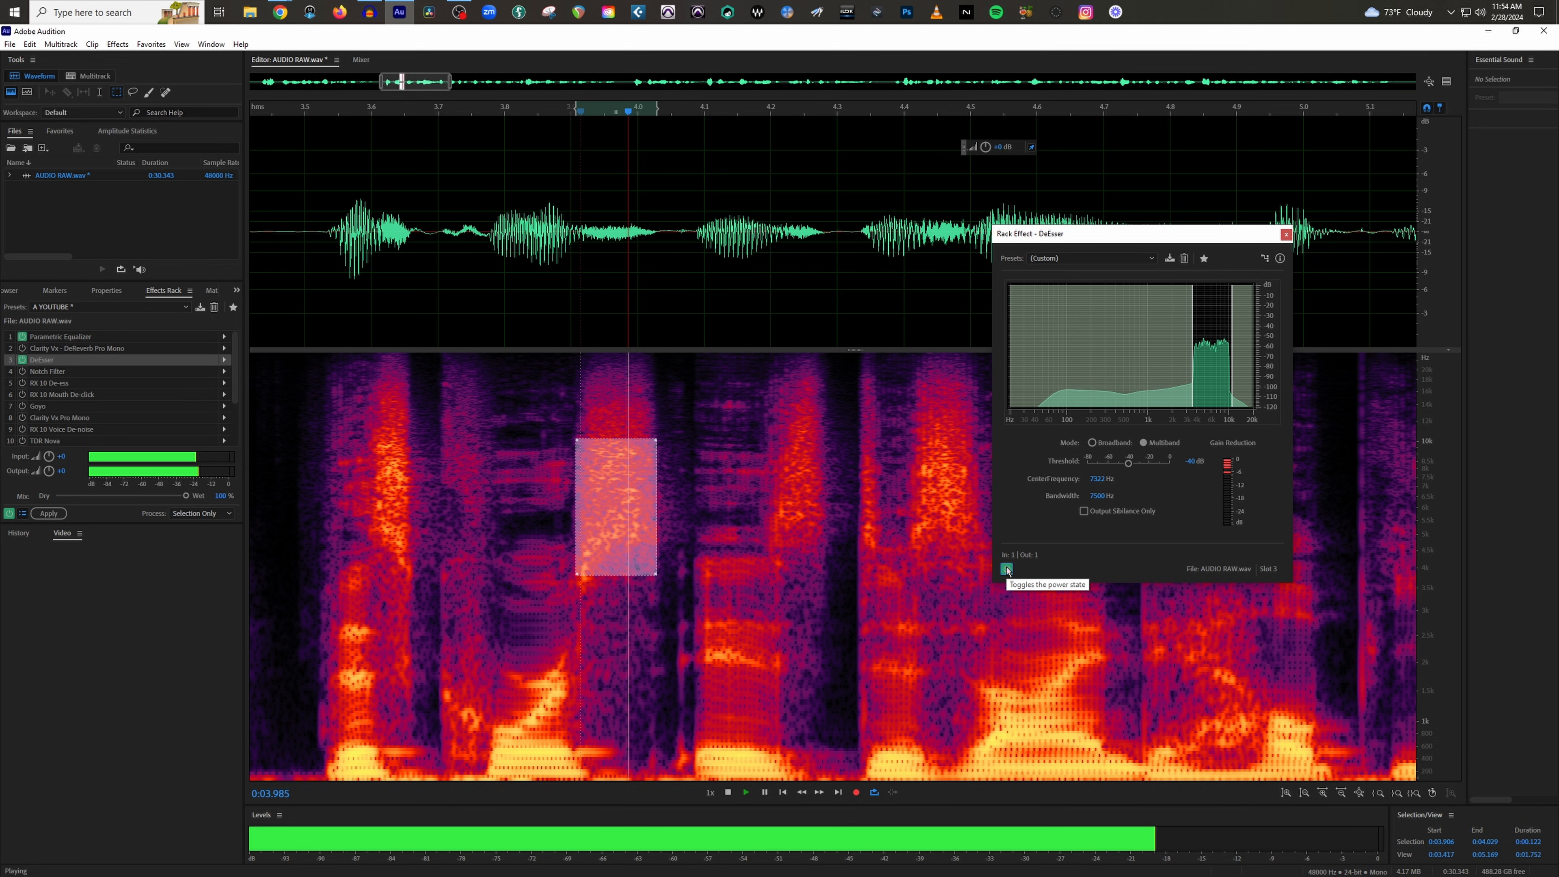
left_click(1007, 569)
left_click(1007, 569)
key("space")
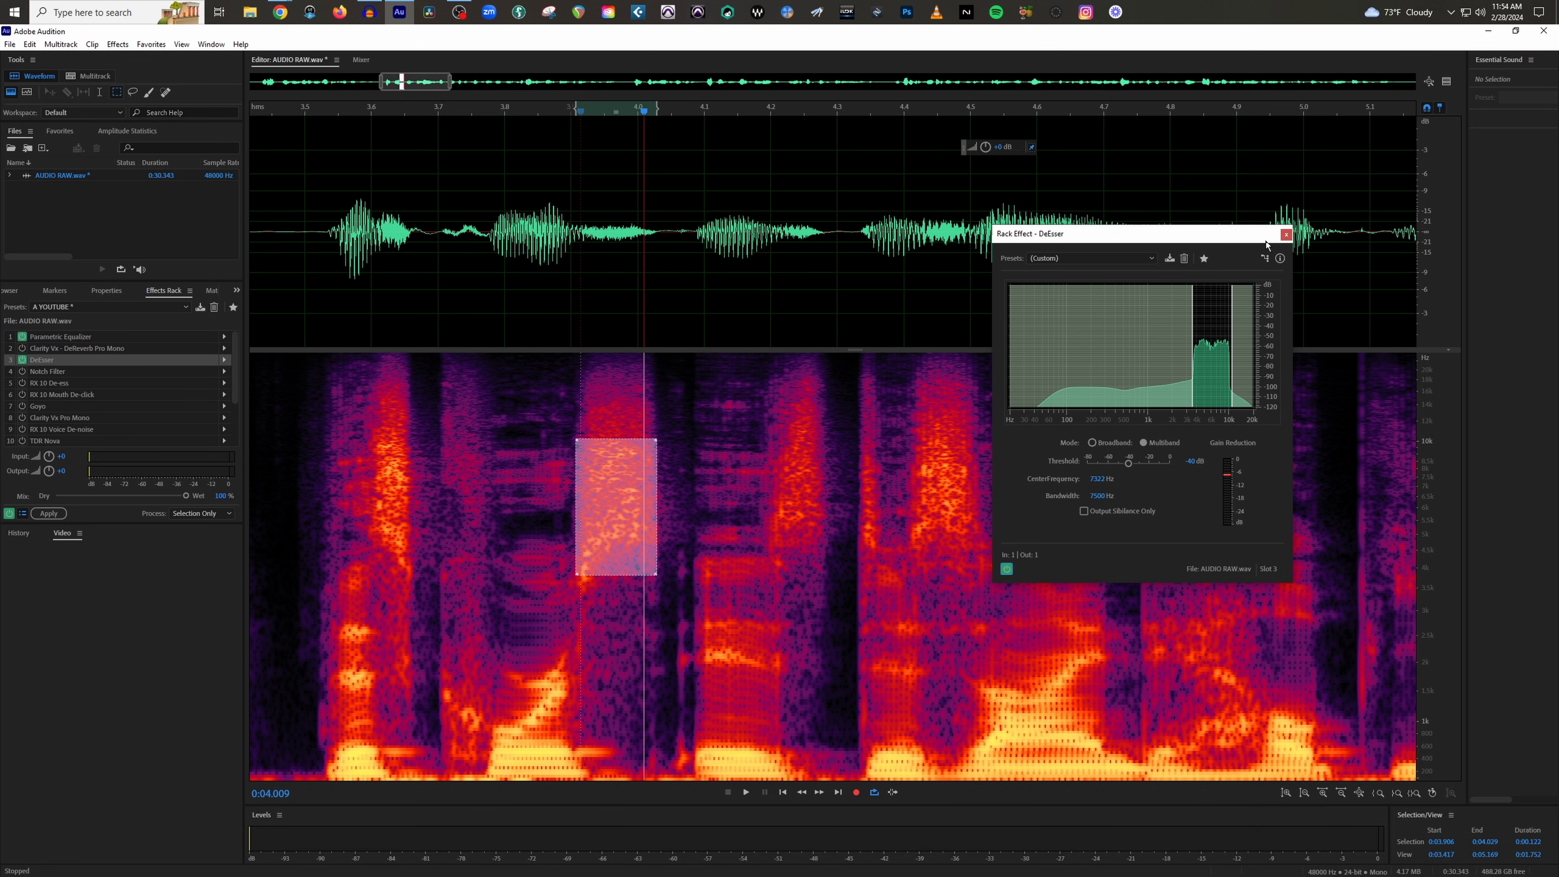
Close the DeEsser settings, zoom out to show most of the recording, and play it from near the start
left_click(1285, 235)
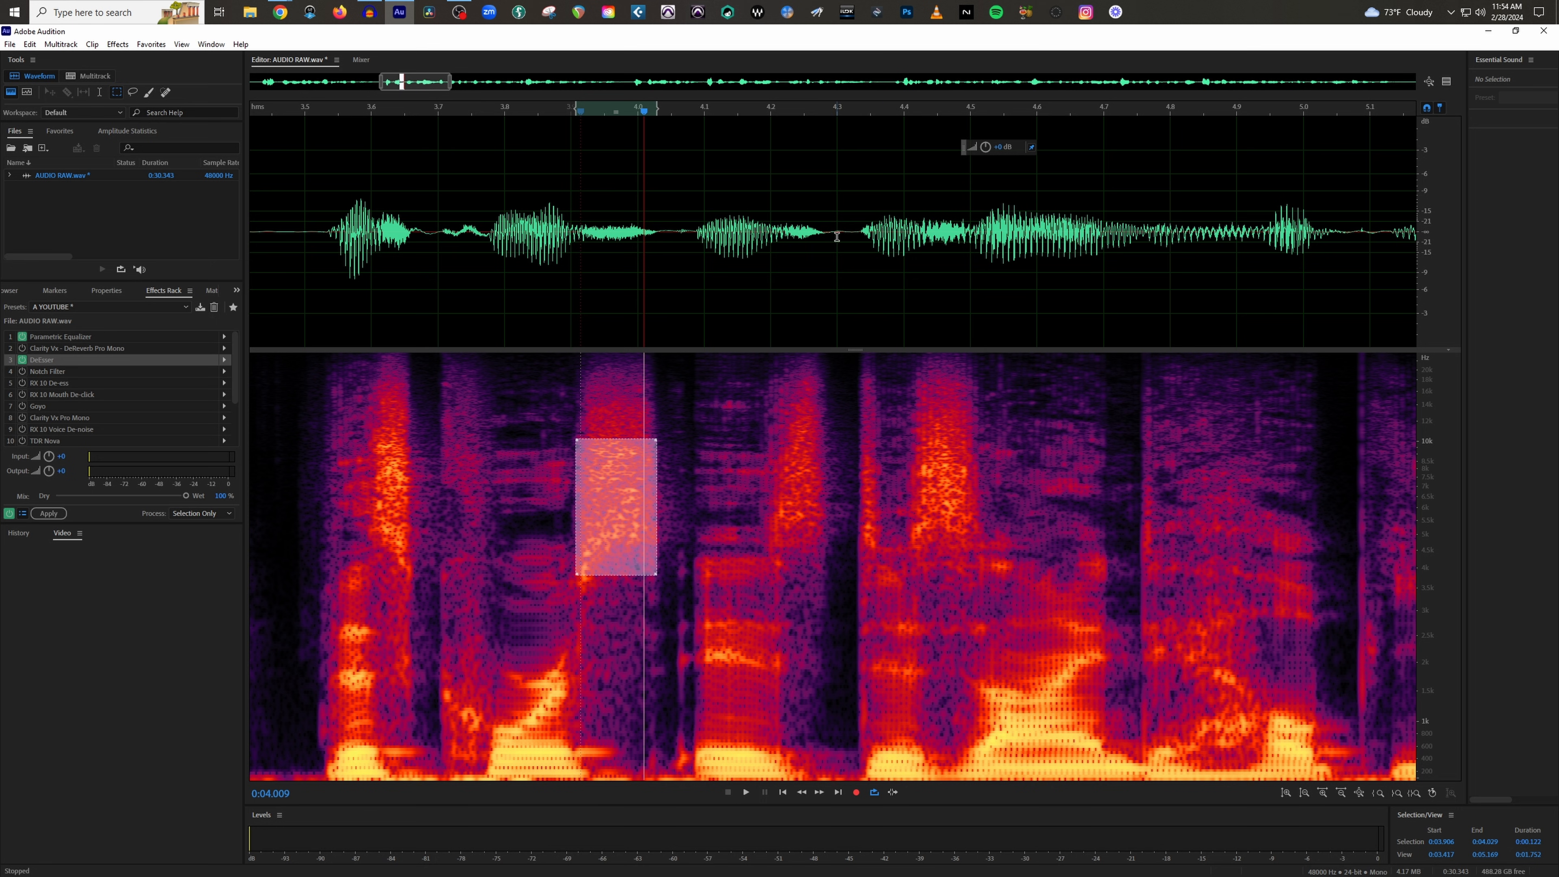
scroll(838, 236, "down", 10)
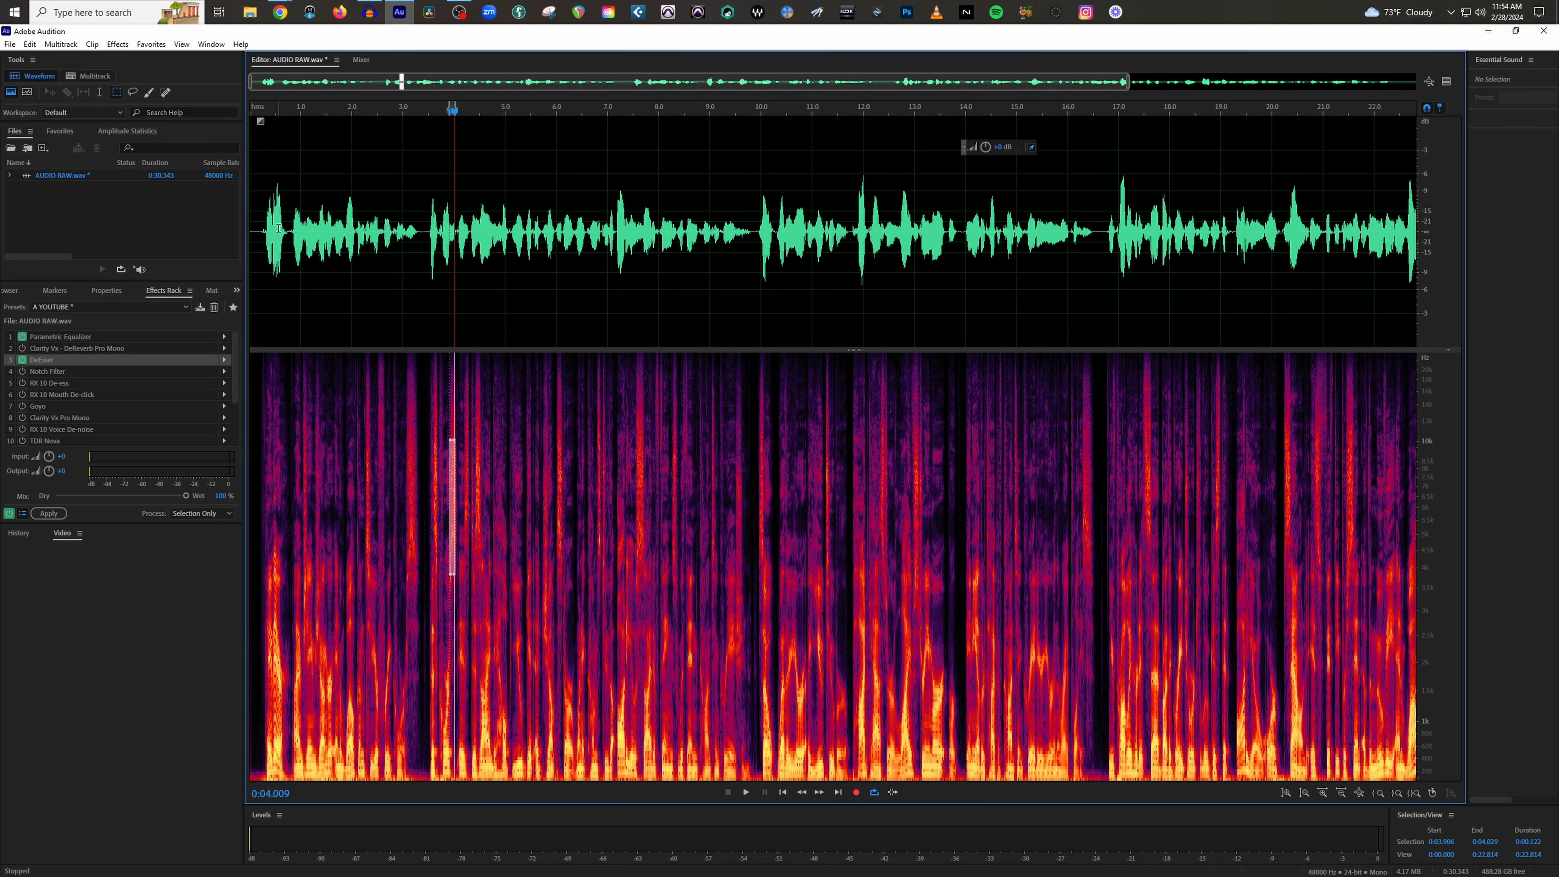
left_click(262, 225)
key("space")
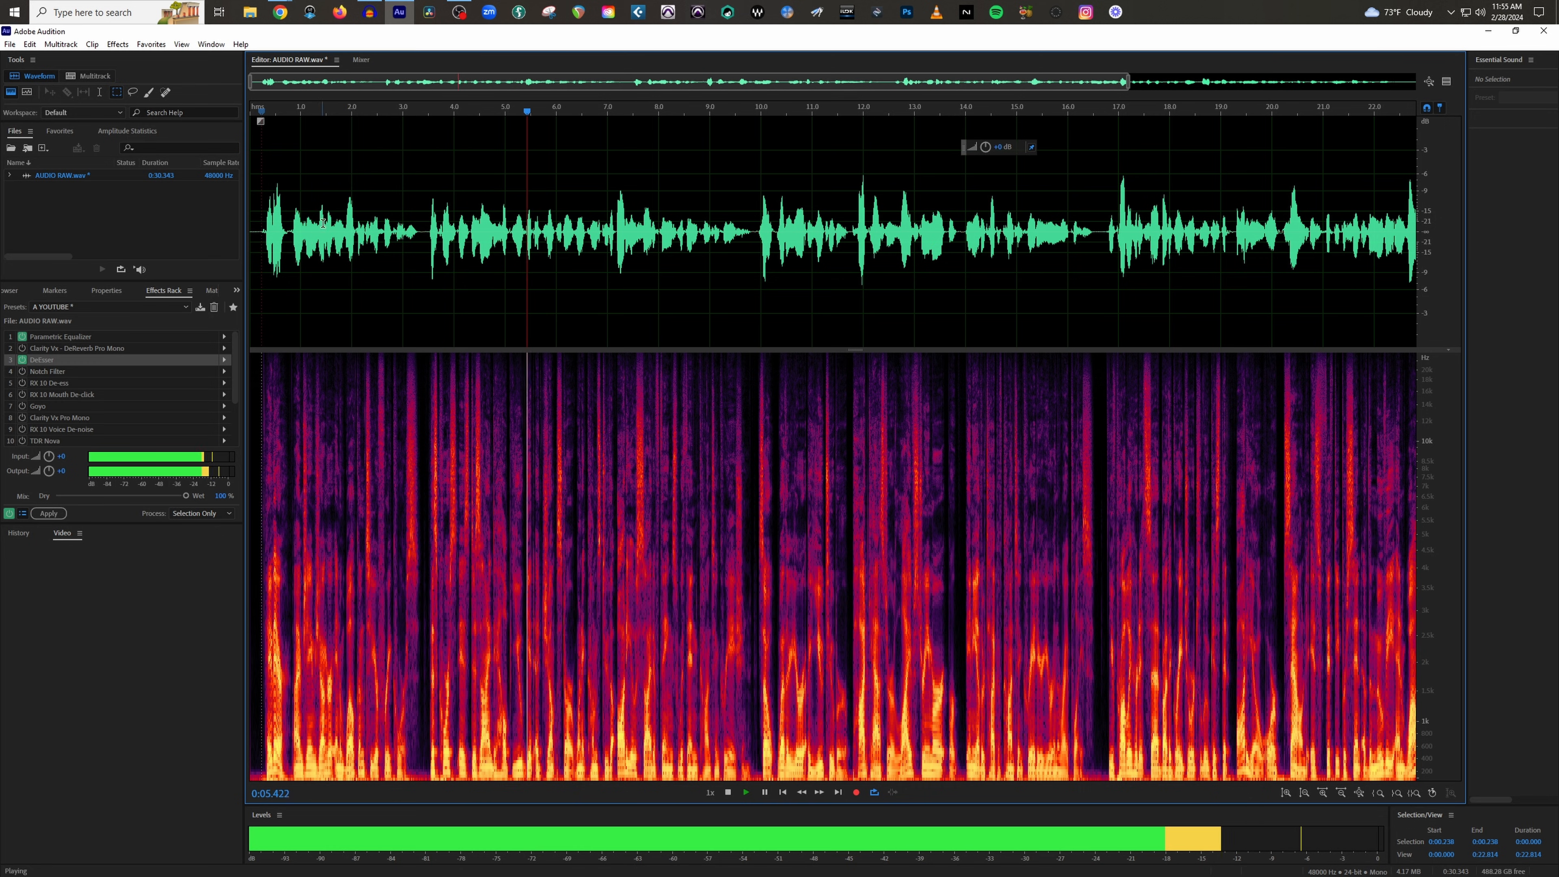
key("space")
Play the passage from about 3.4 seconds with the DeEsser off for comparison, and switch the DeEsser back on
left_click(425, 226)
key("space")
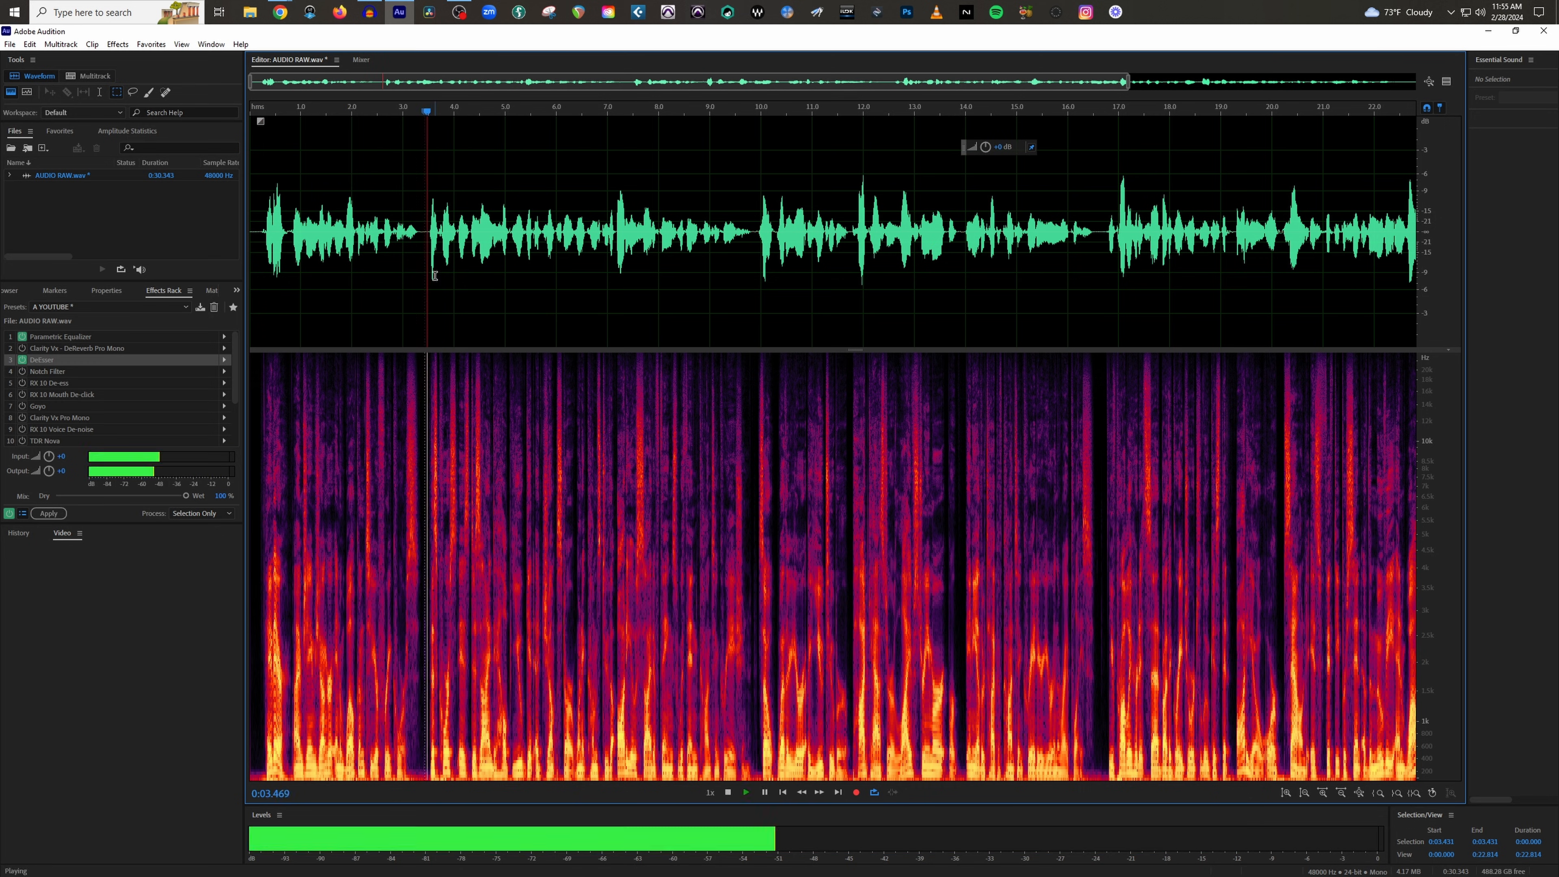
key("space")
left_click(22, 361)
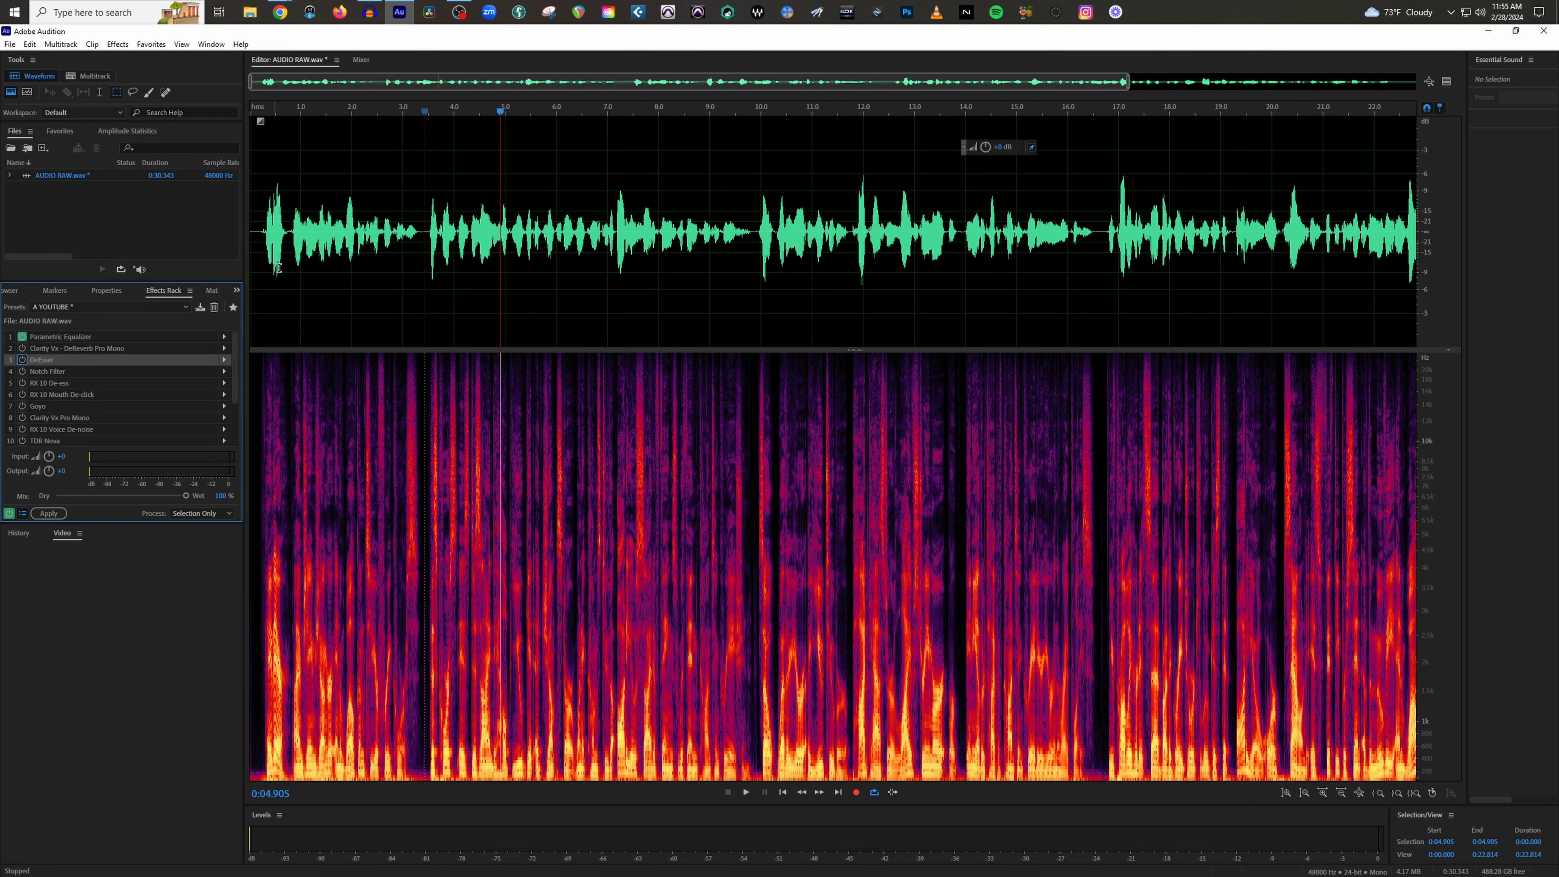
left_click(421, 230)
key("space")
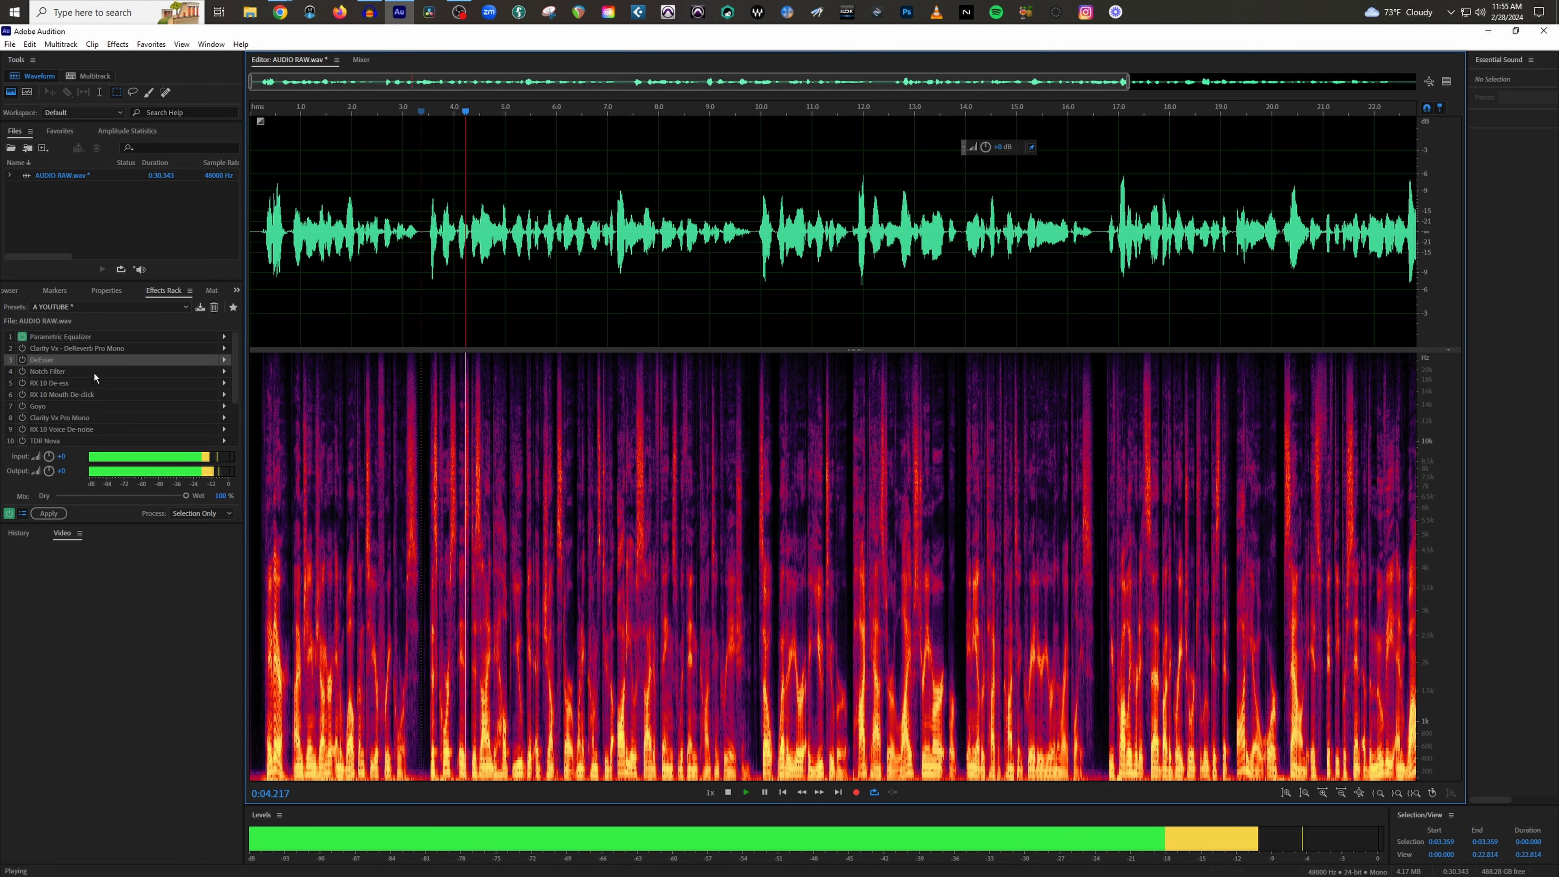
key("space")
left_click(22, 360)
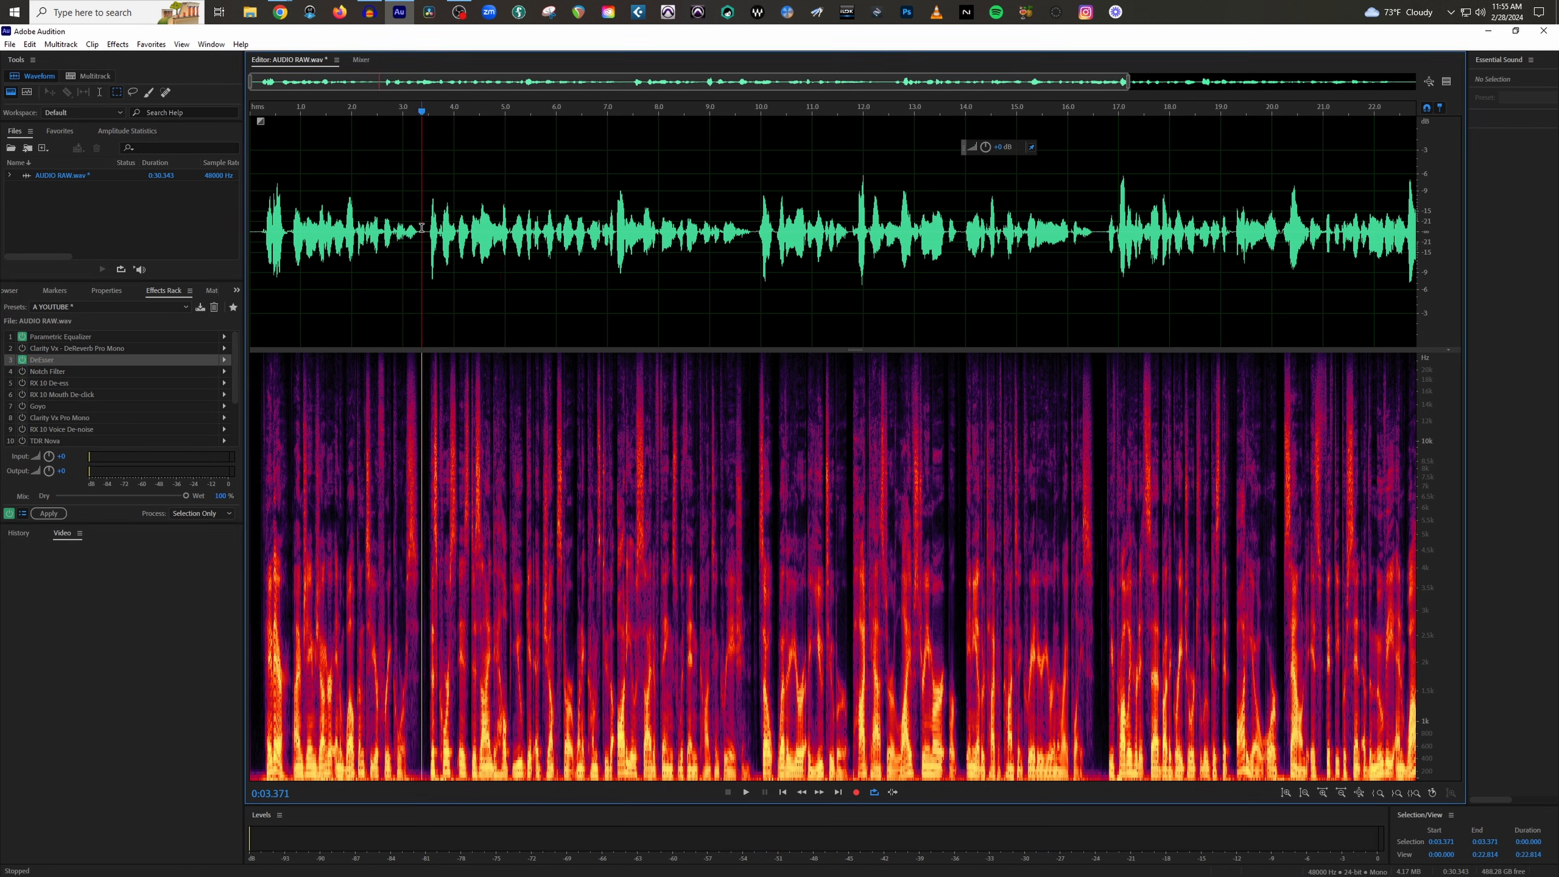
Select the passage from about 3.3 to 5.3 seconds and play it while toggling the DeEsser, then clear the selection
left_click_drag(421, 229, 522, 261)
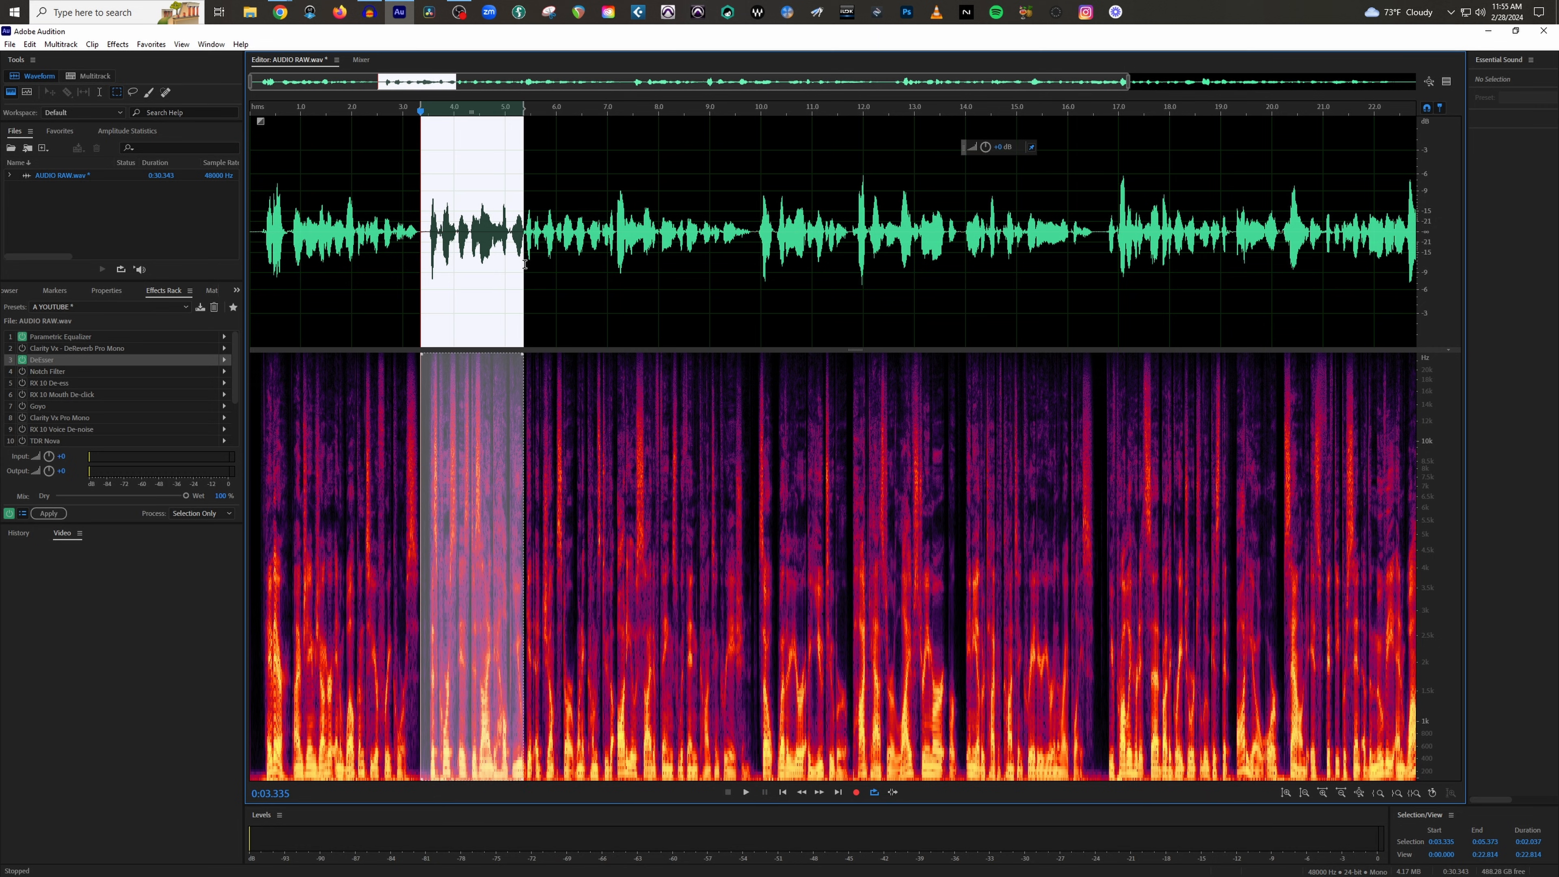
key("space")
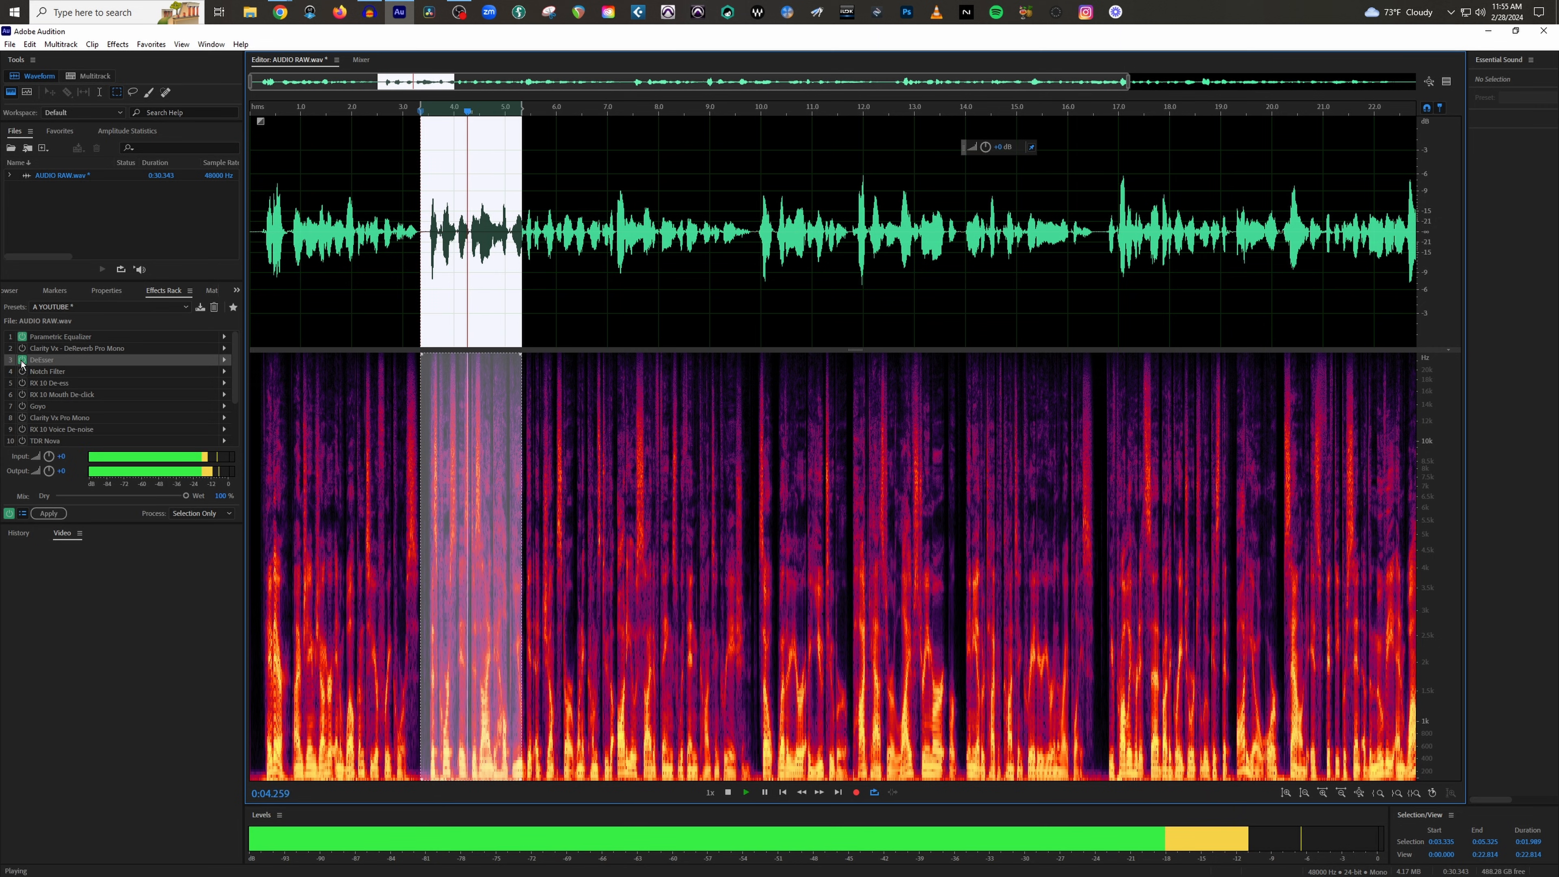
left_click(22, 361)
left_click(22, 360)
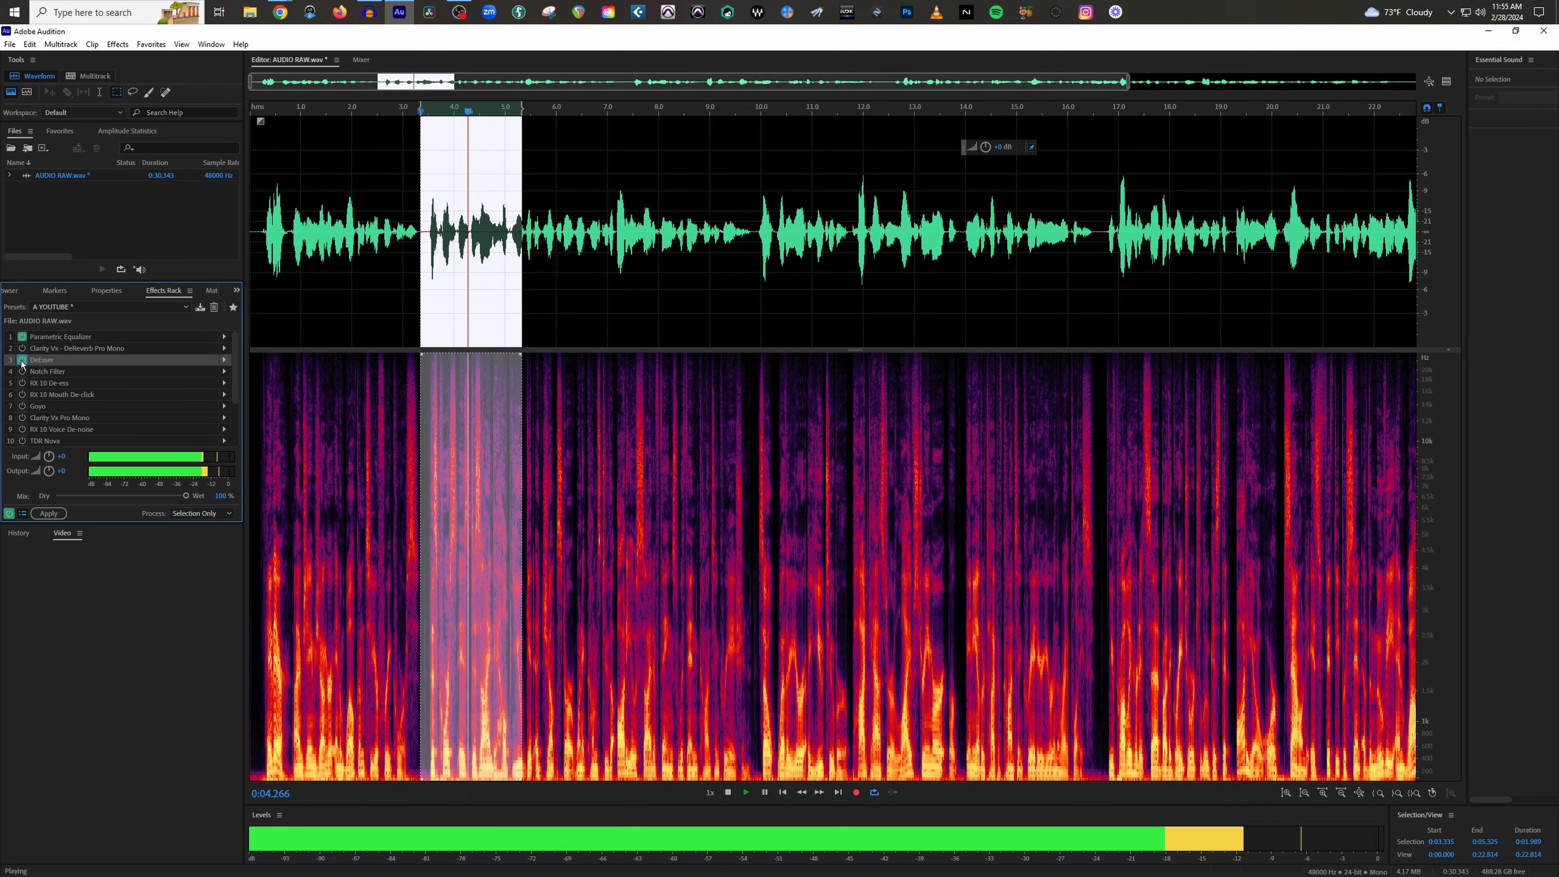
key("space")
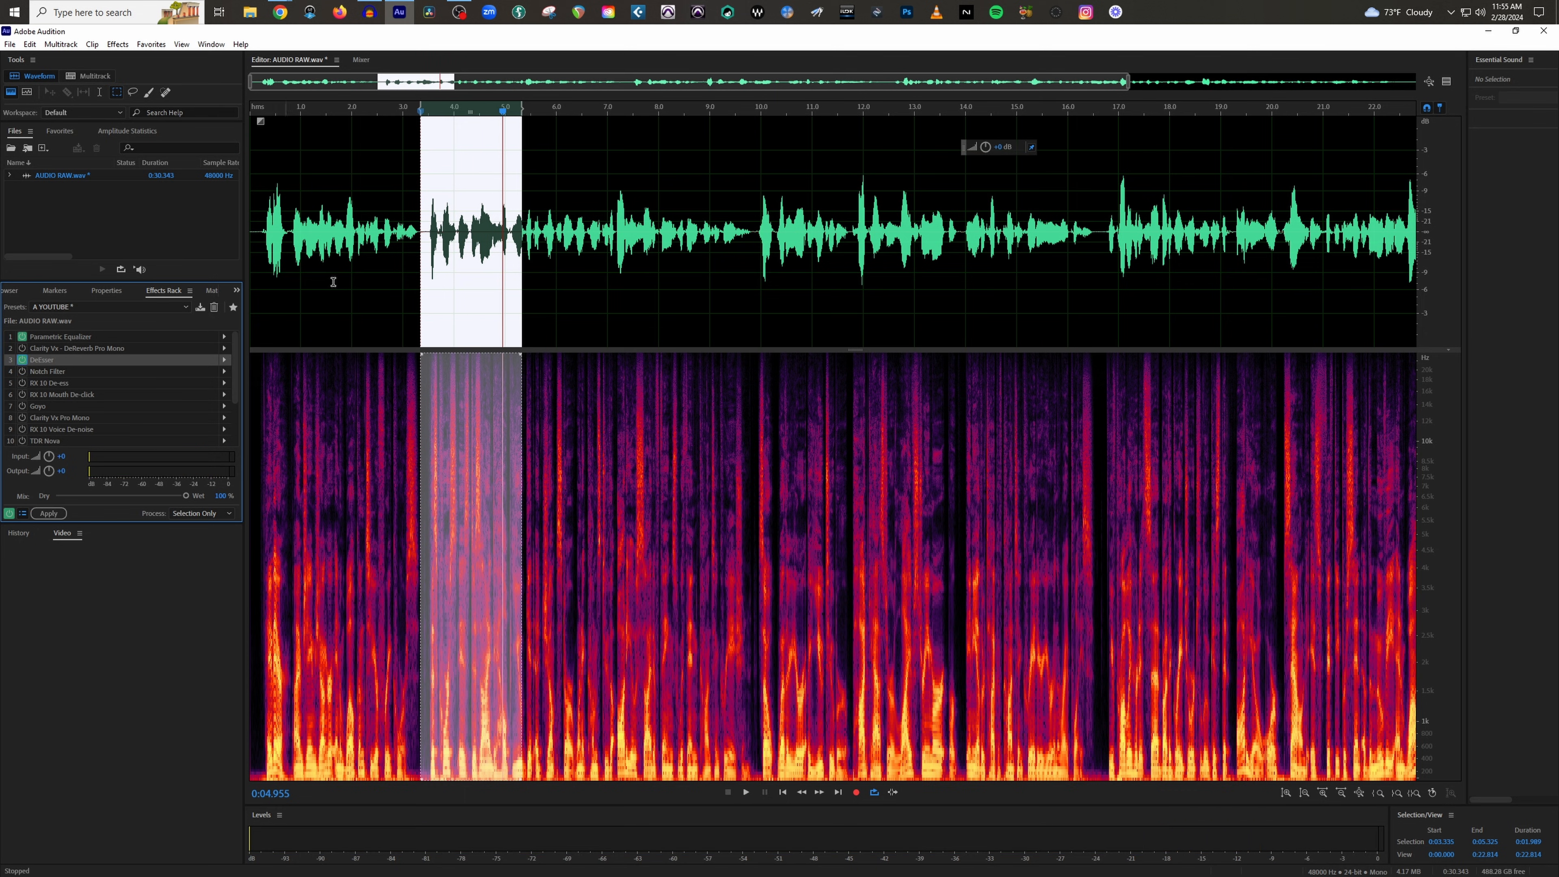
left_click(601, 286)
Lower the DeEsser threshold to -80 dB and play from about 3.4 seconds to hear the exaggerated effect
left_click(427, 248)
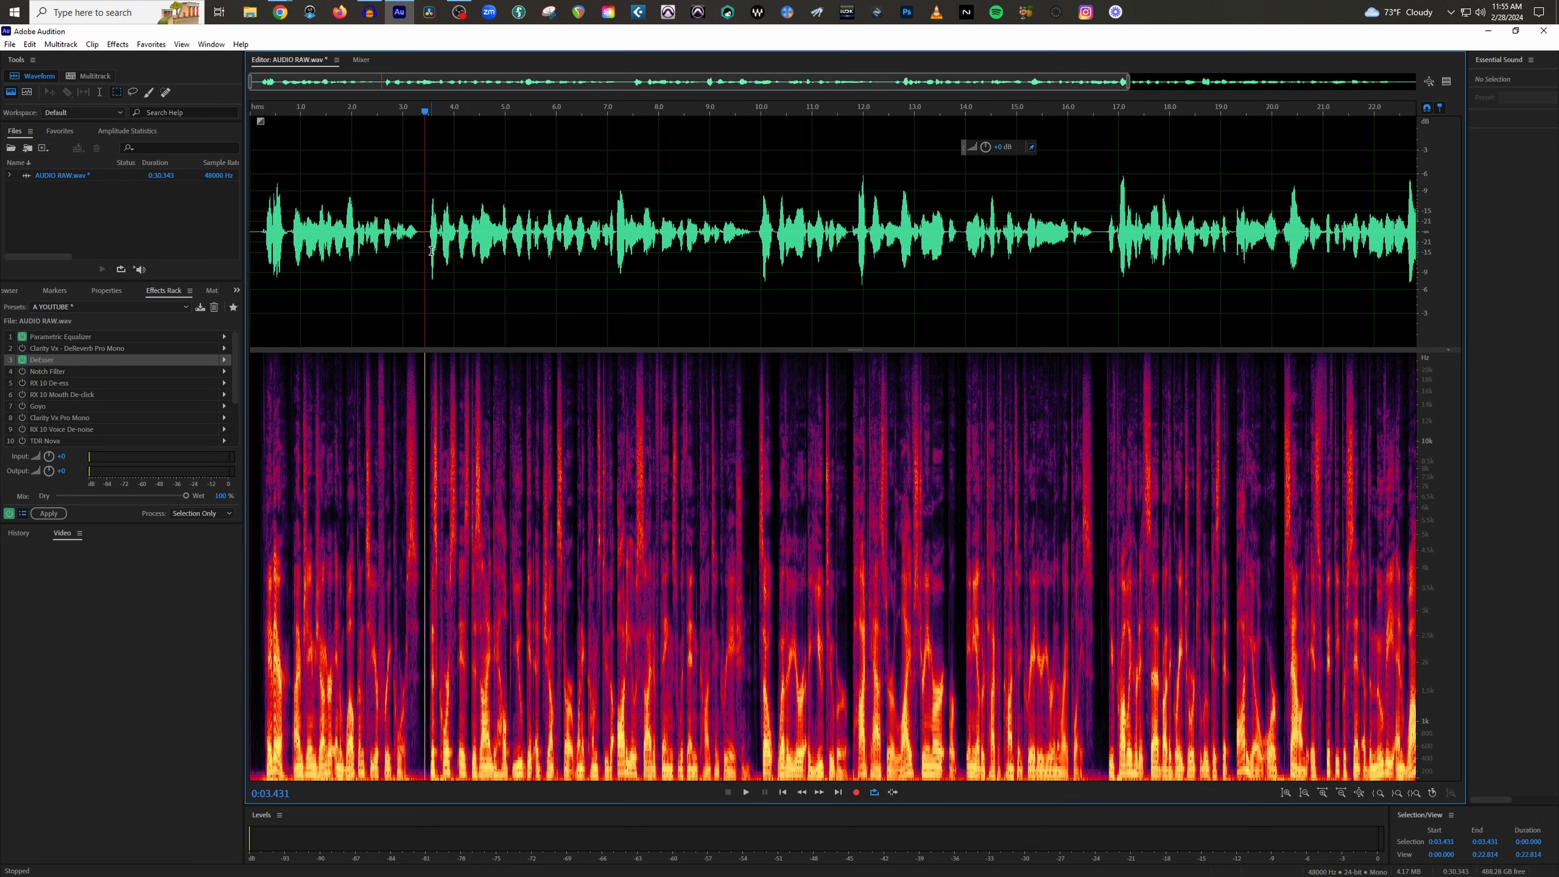
double_click(63, 361)
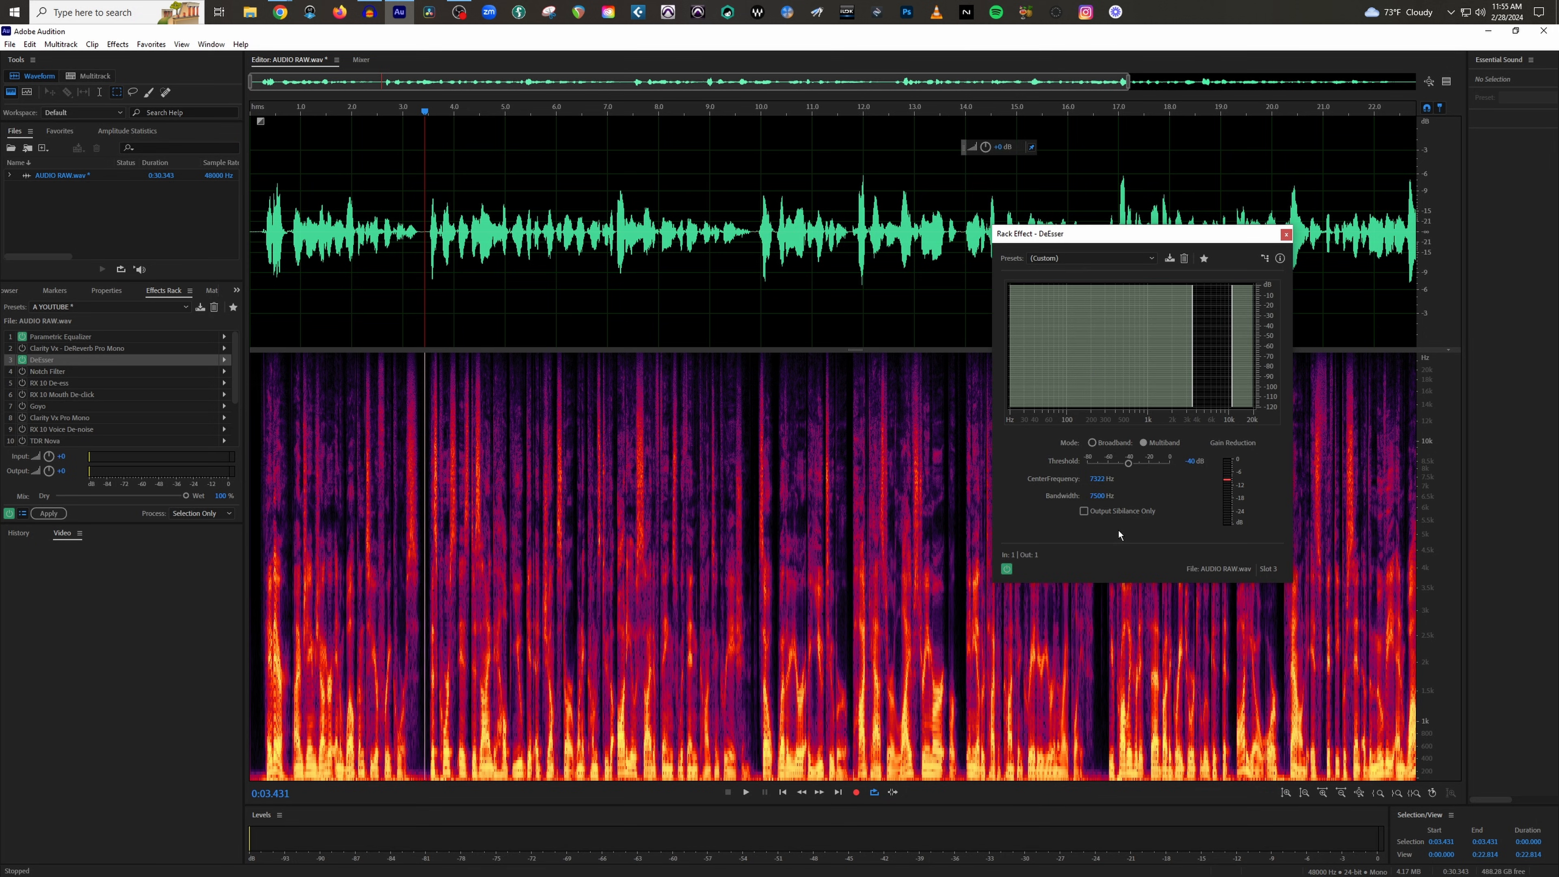
left_click_drag(1128, 463, 1088, 465)
key("space")
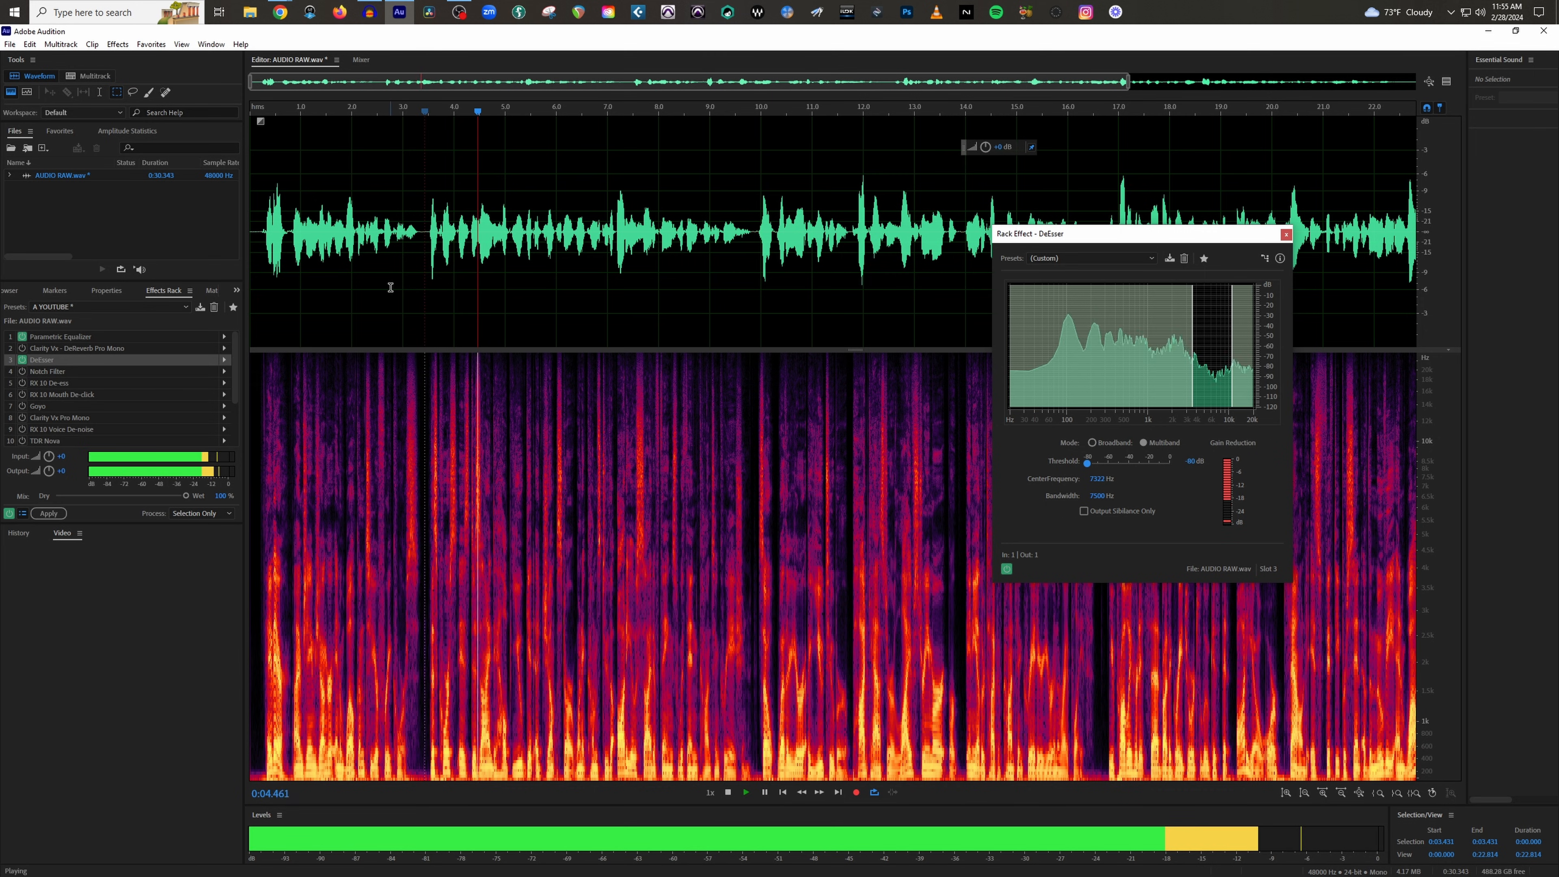
key("space")
Raise the DeEsser threshold to about -41 dB and close its settings
left_click_drag(1086, 468, 1114, 473)
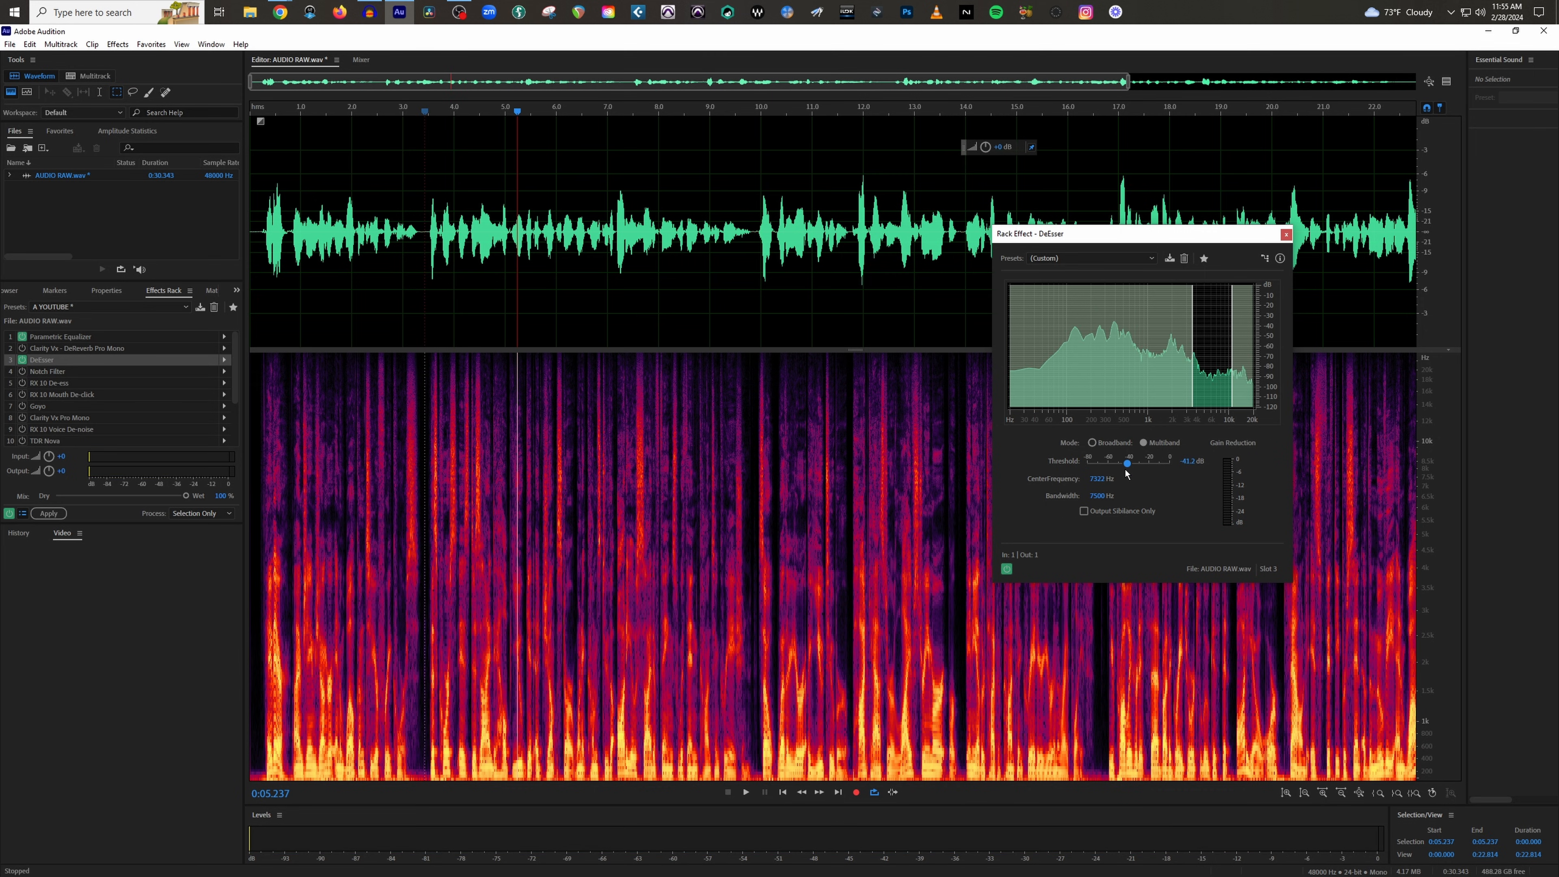
left_click_drag(1126, 470, 1127, 469)
left_click(1285, 235)
Show the full length of the recording and hide the spectral frequency display
left_click(416, 234)
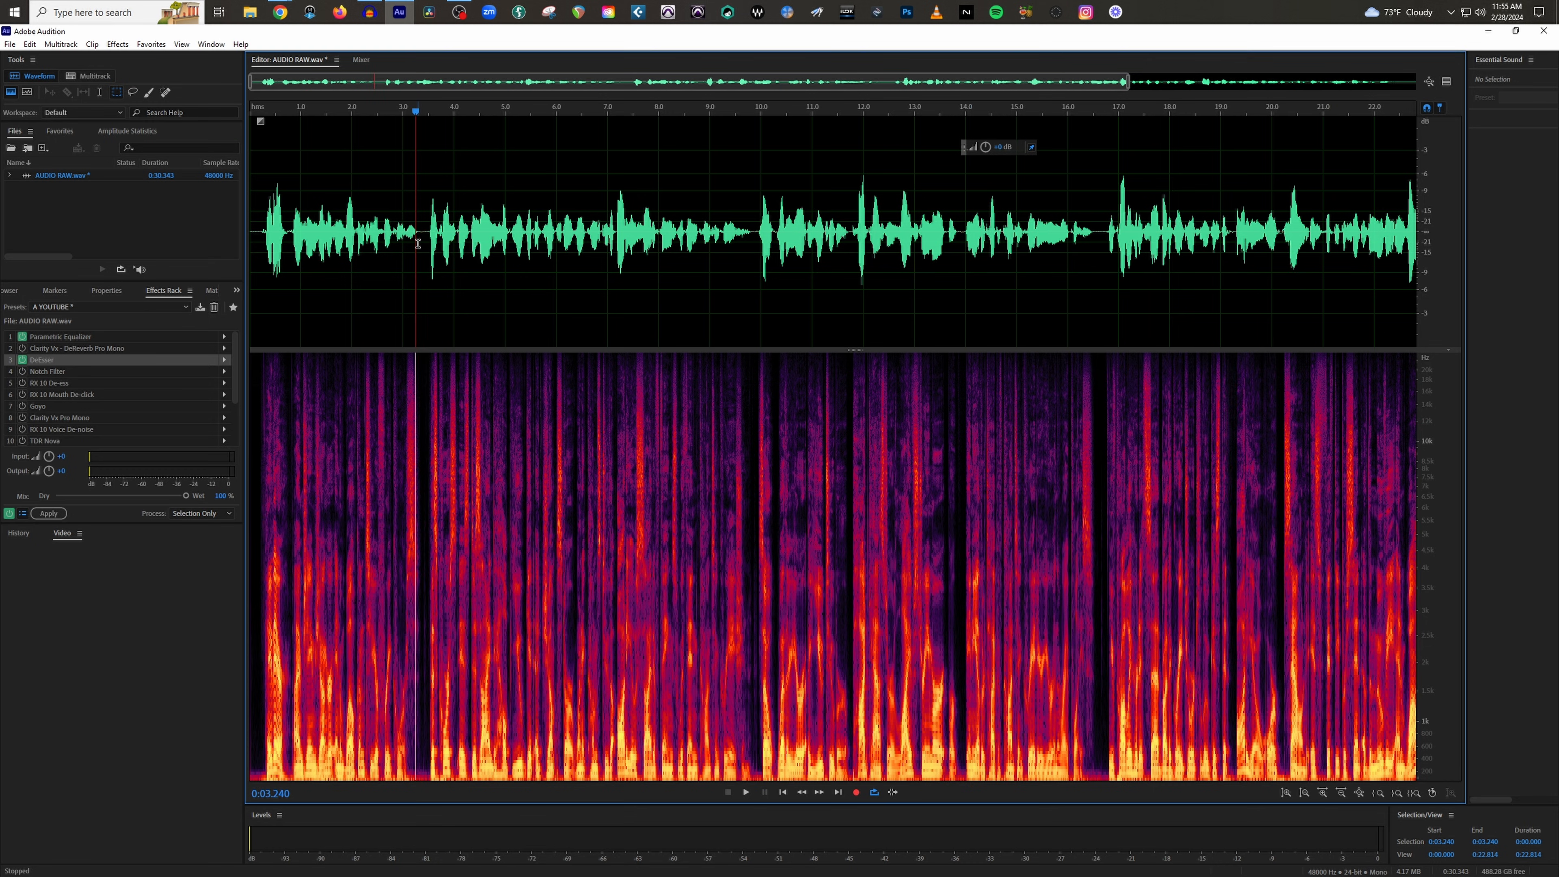
scroll(368, 250, "down", 1)
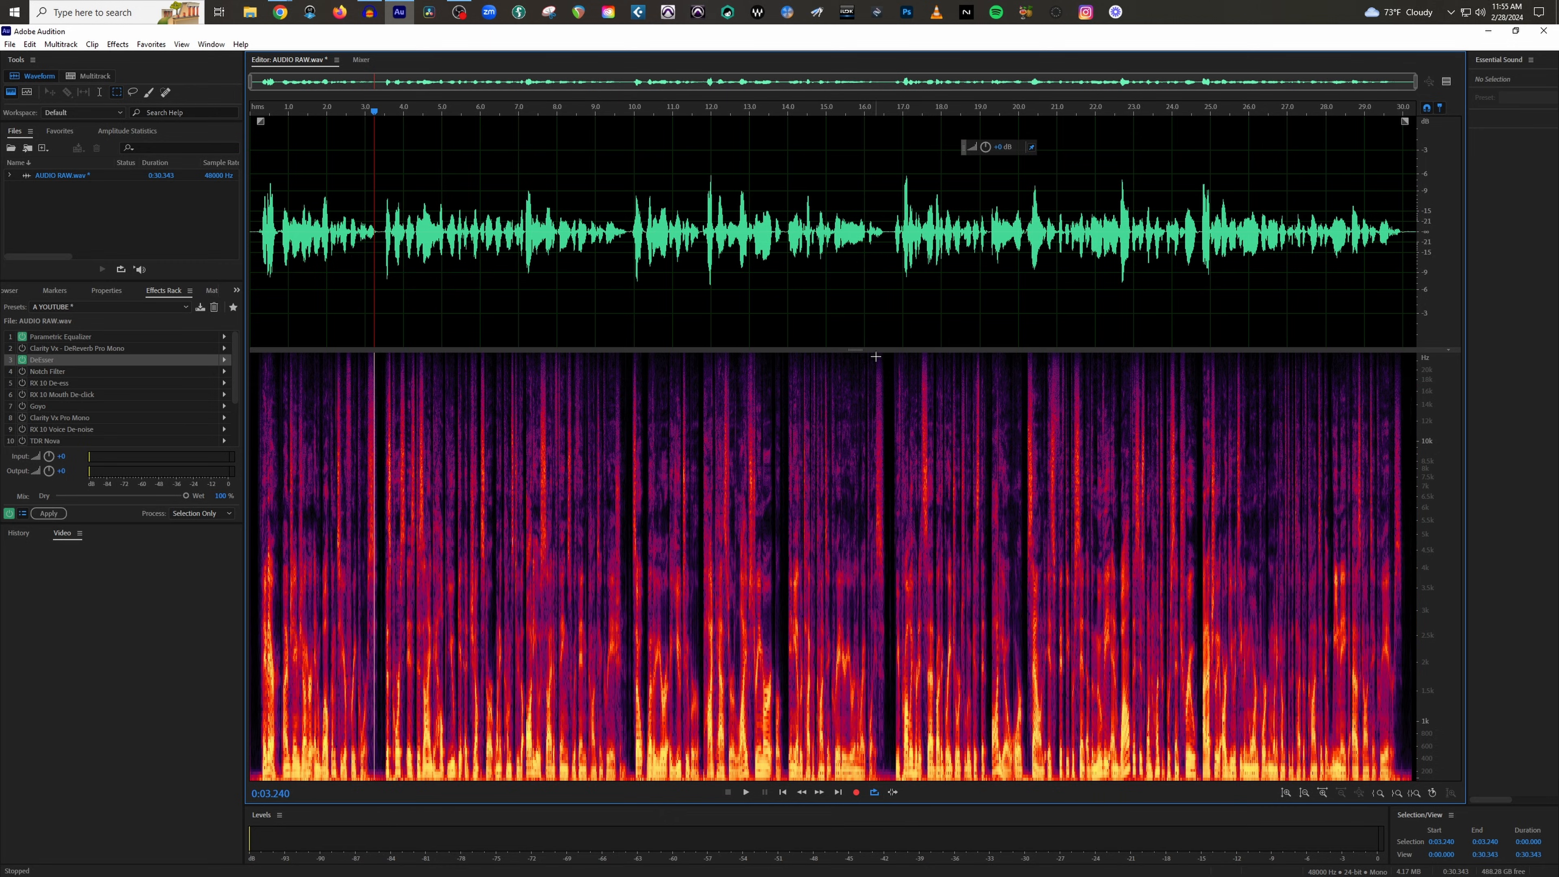
double_click(855, 350)
Switch on RX 10 De-ess in the effects rack and review its settings without changing them
left_click(21, 383)
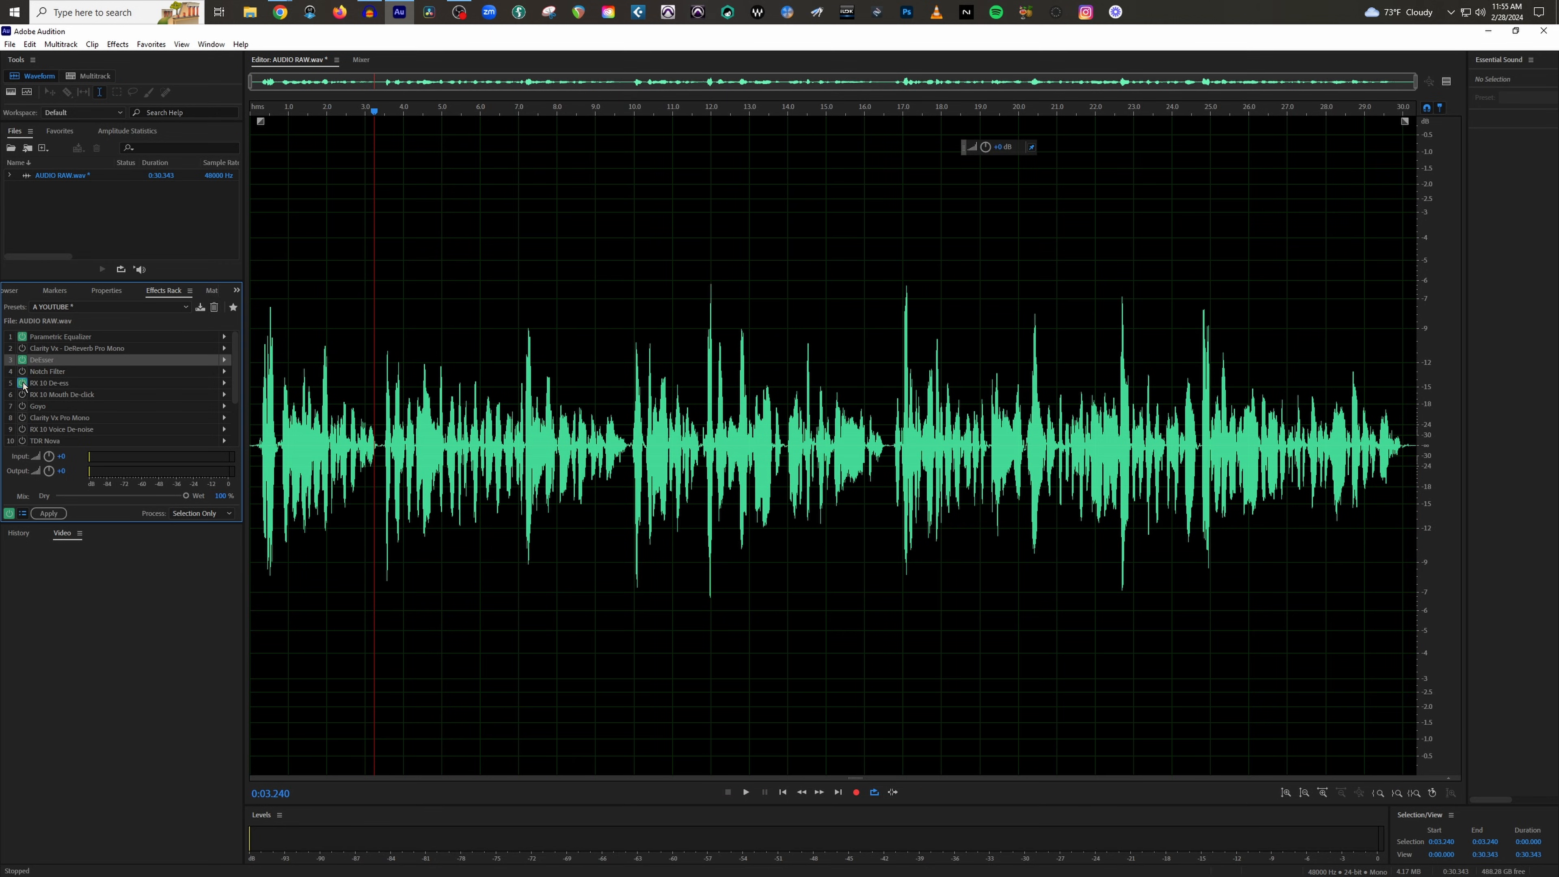
double_click(49, 383)
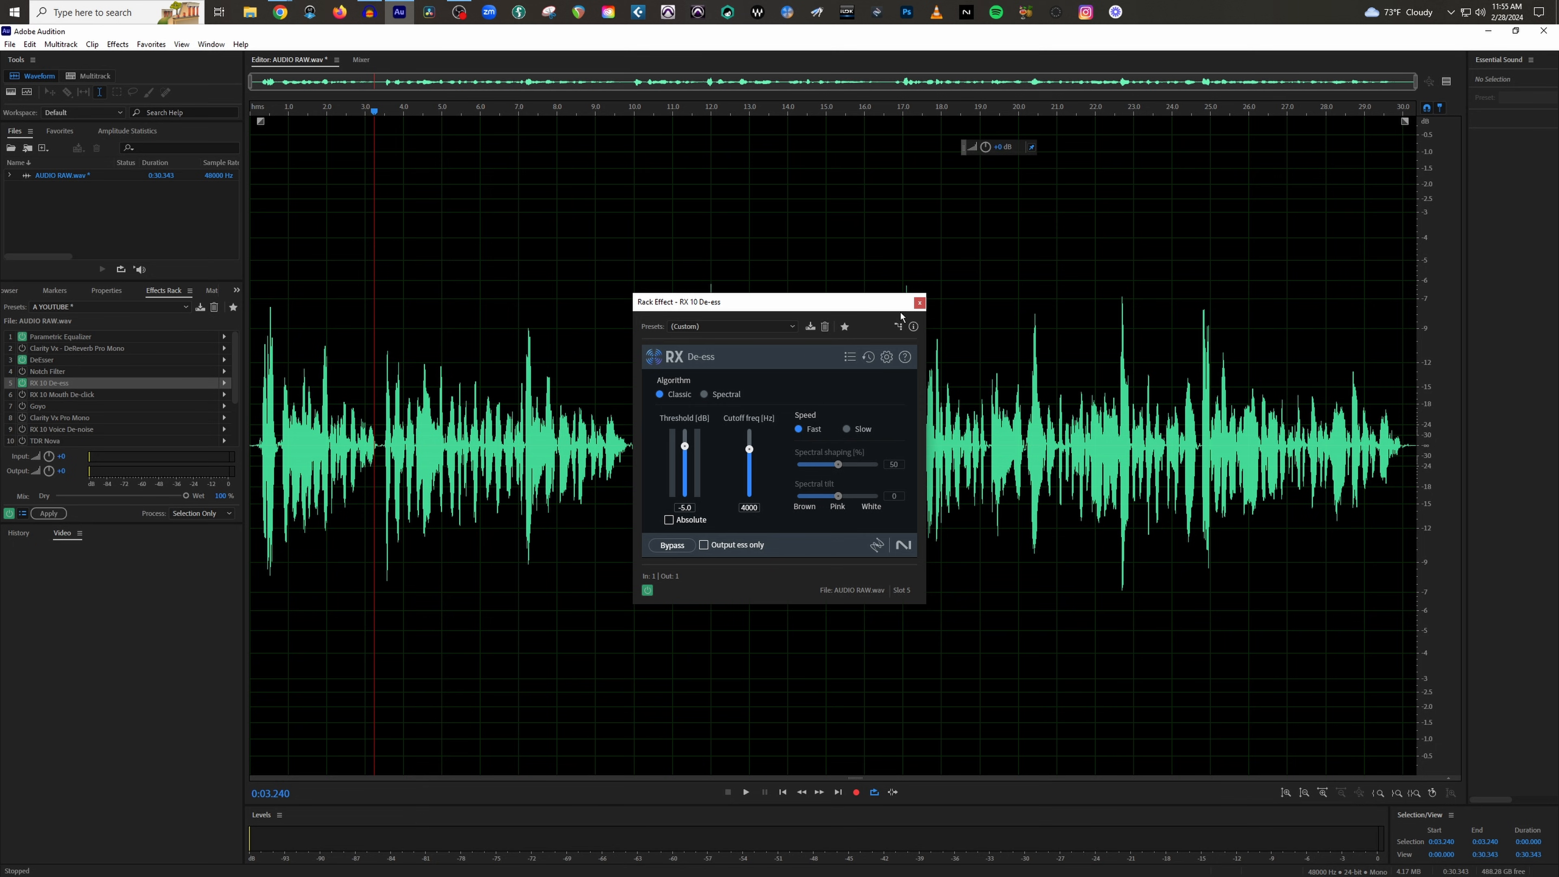
left_click(919, 303)
Play the recording from the start, bypassing the whole effects rack for a stretch and re-enabling it to compare
key("Home")
key("space")
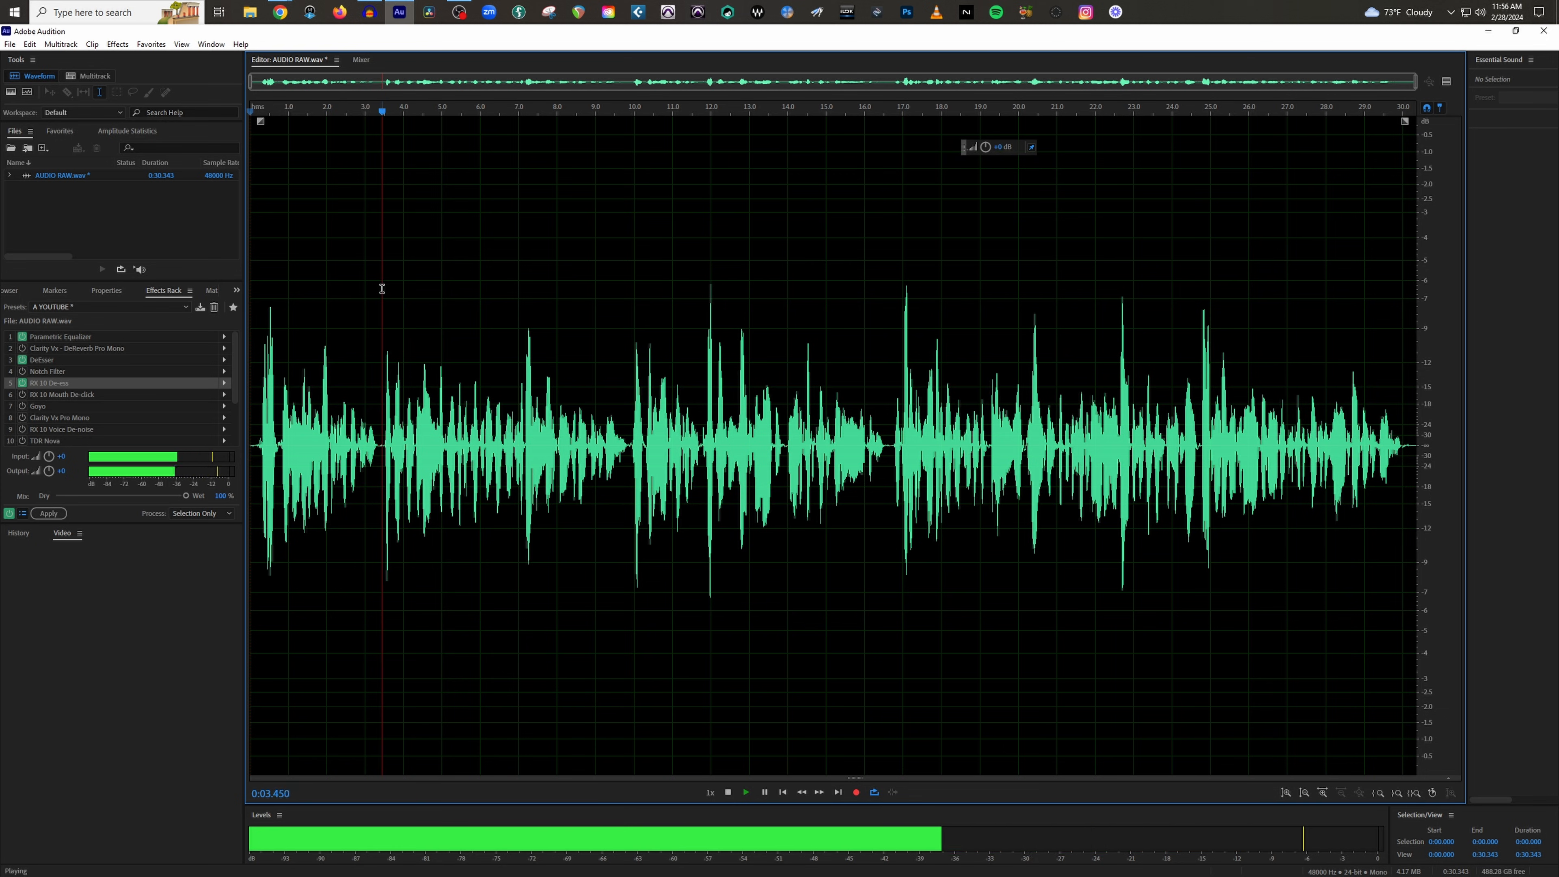
left_click(9, 514)
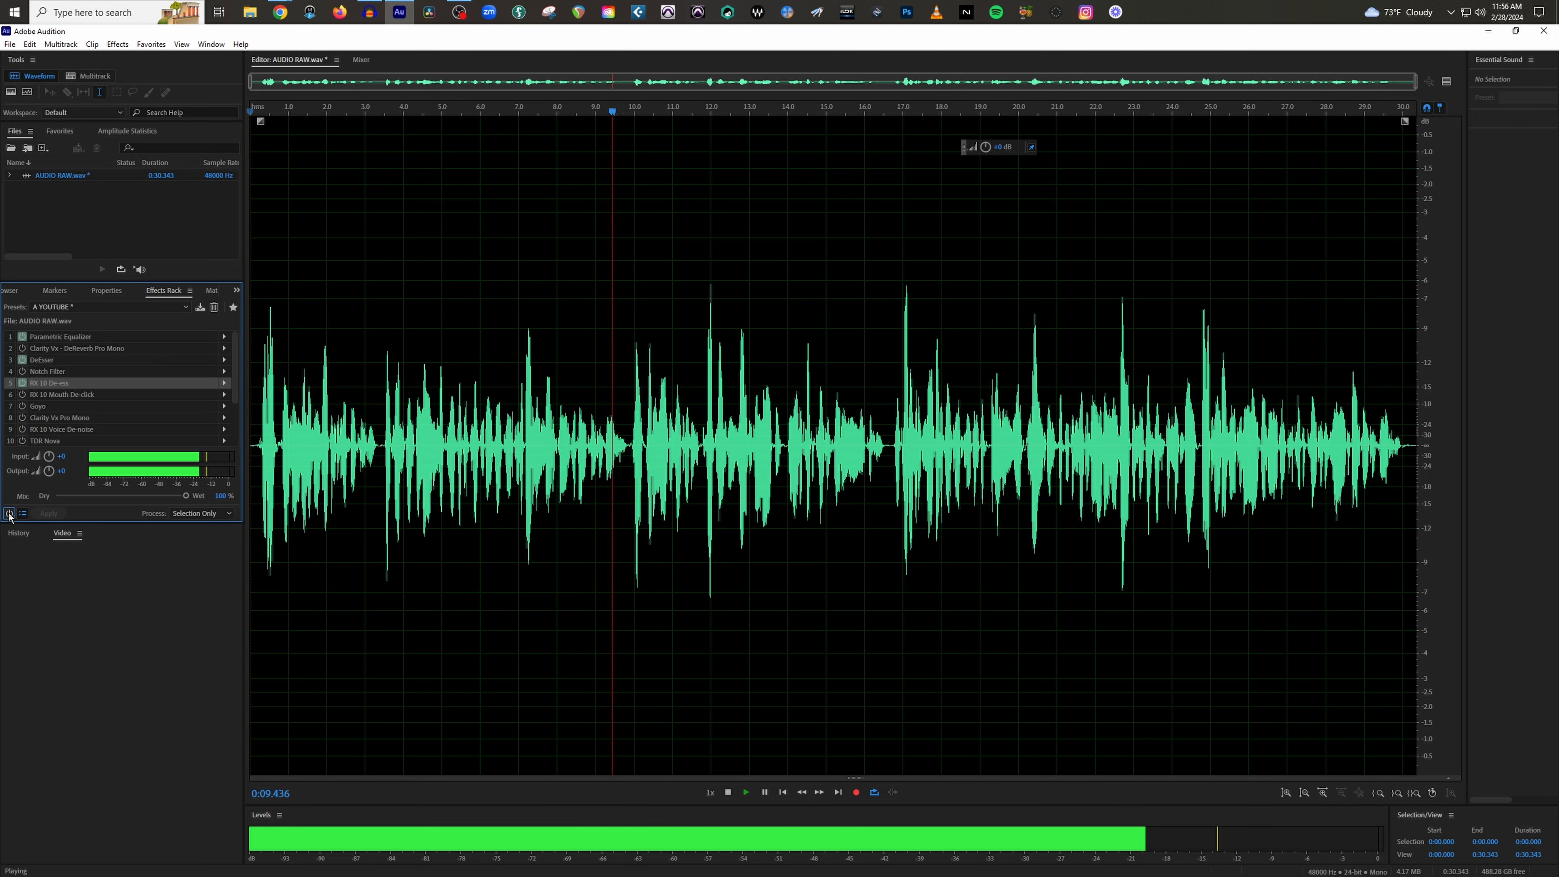
left_click(8, 513)
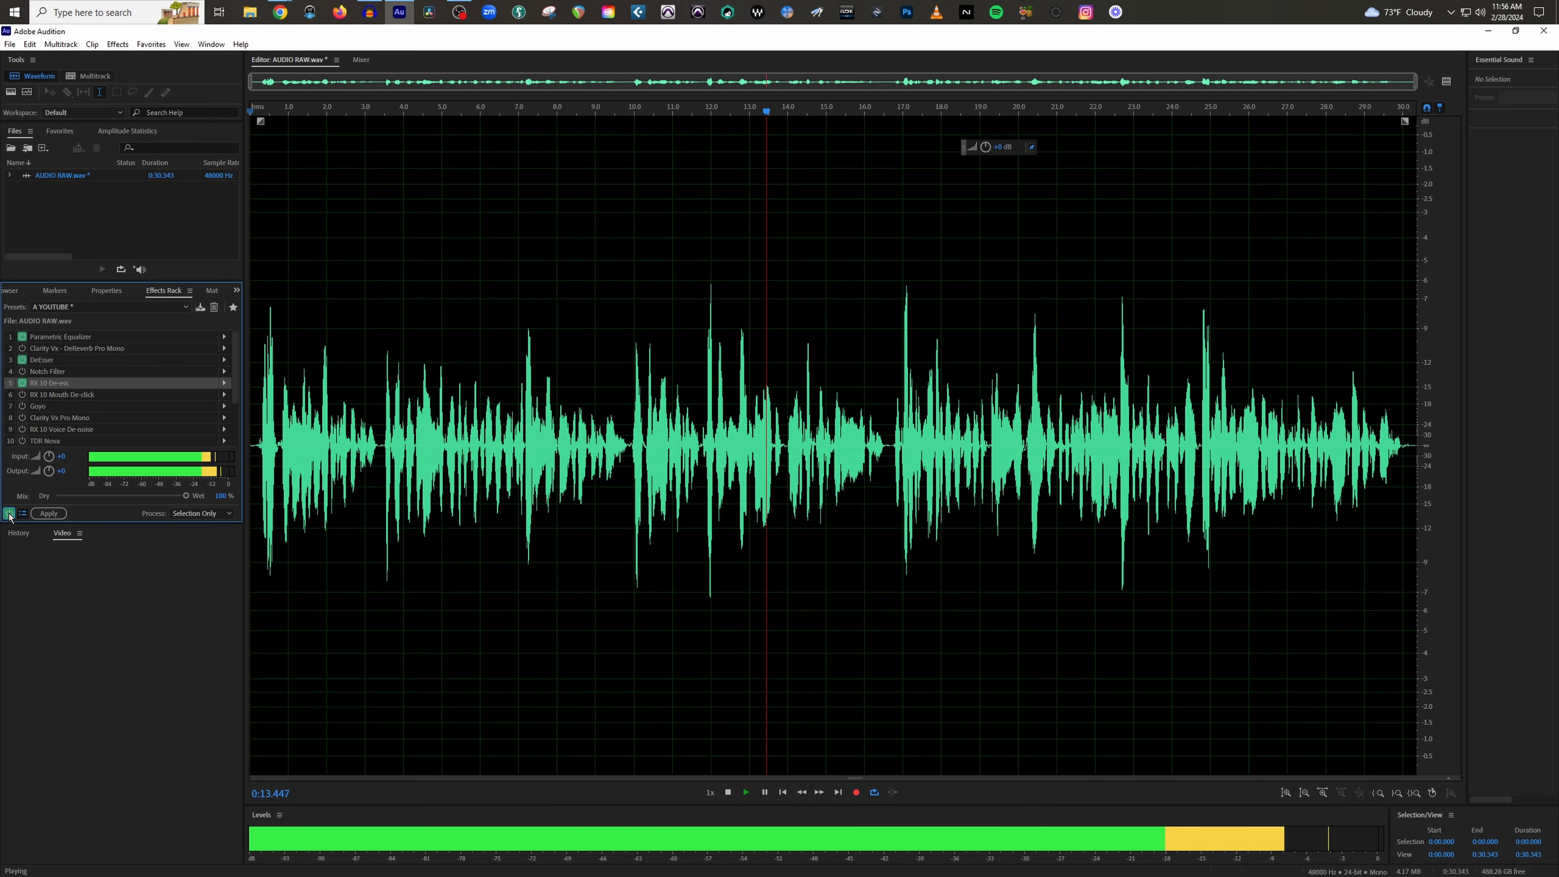
key("space")
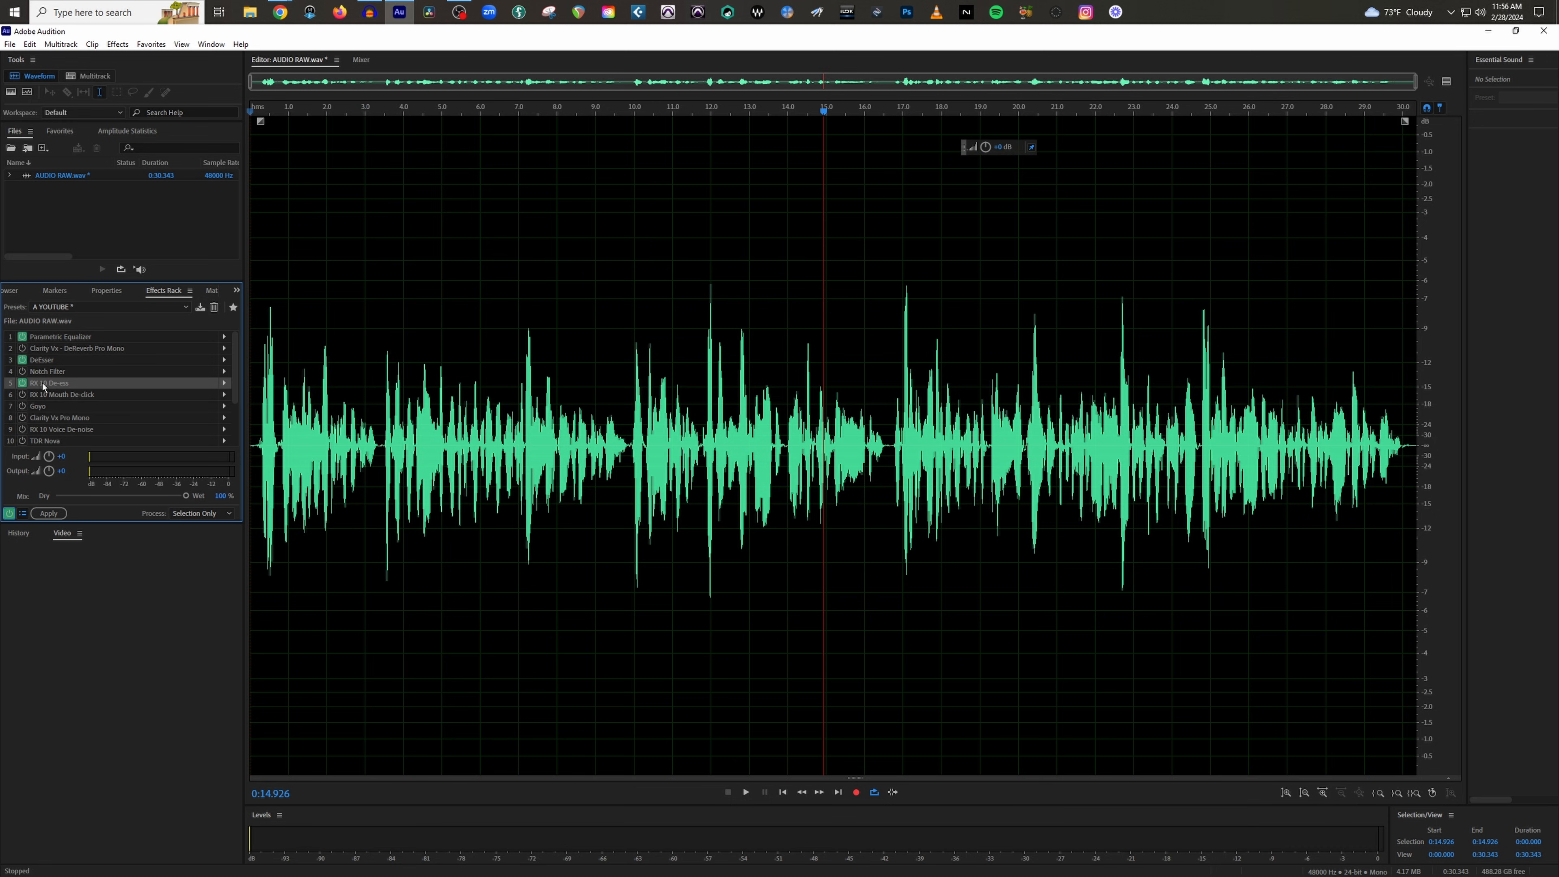
scroll(43, 382, "down", 3)
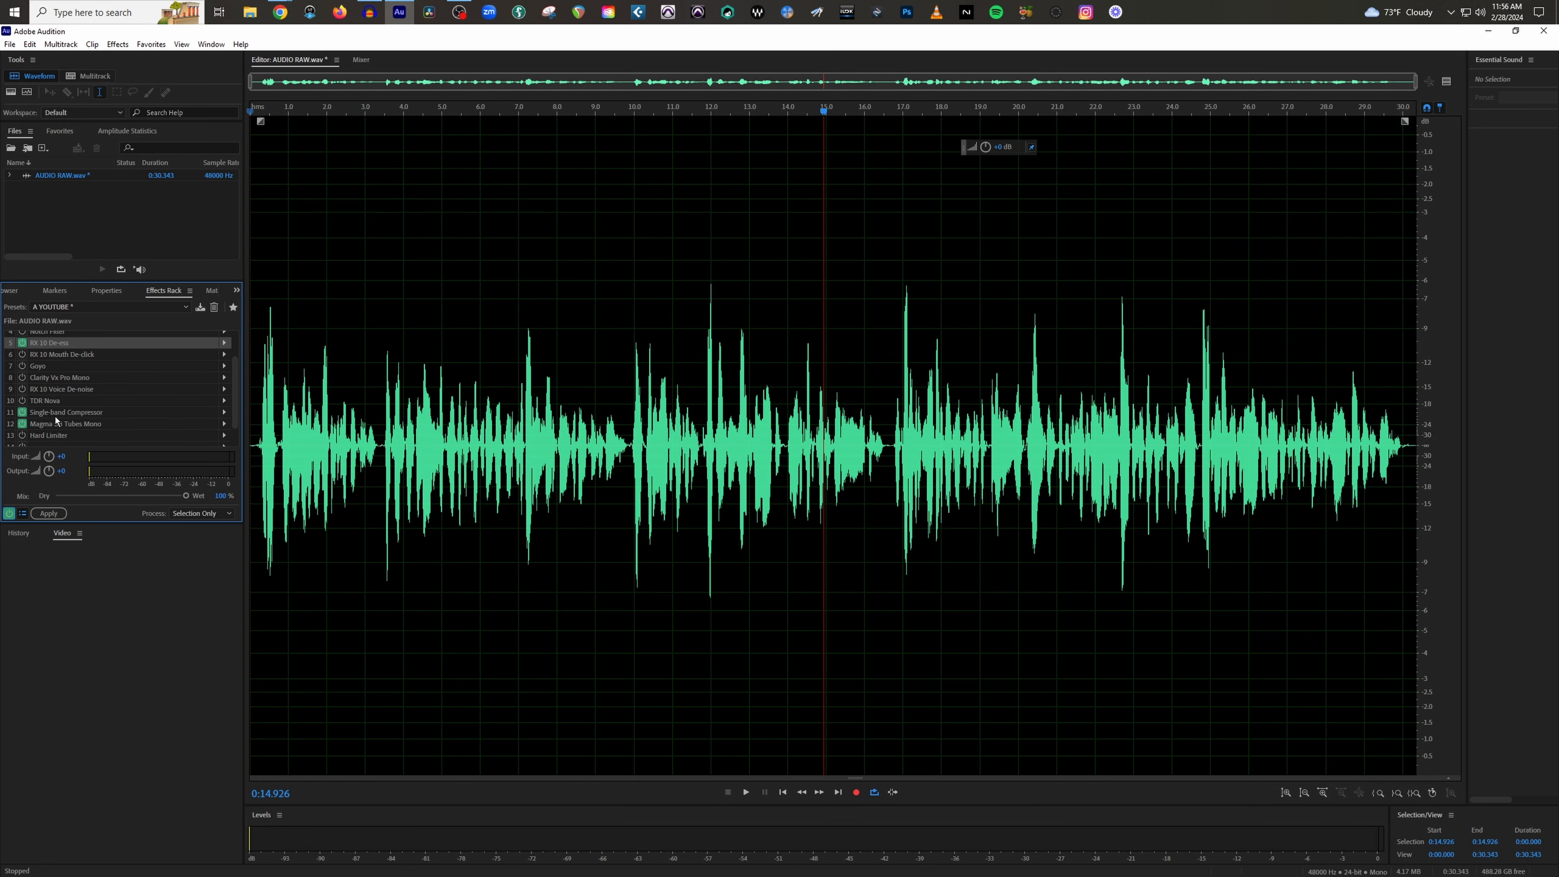
scroll(55, 416, "down", 1)
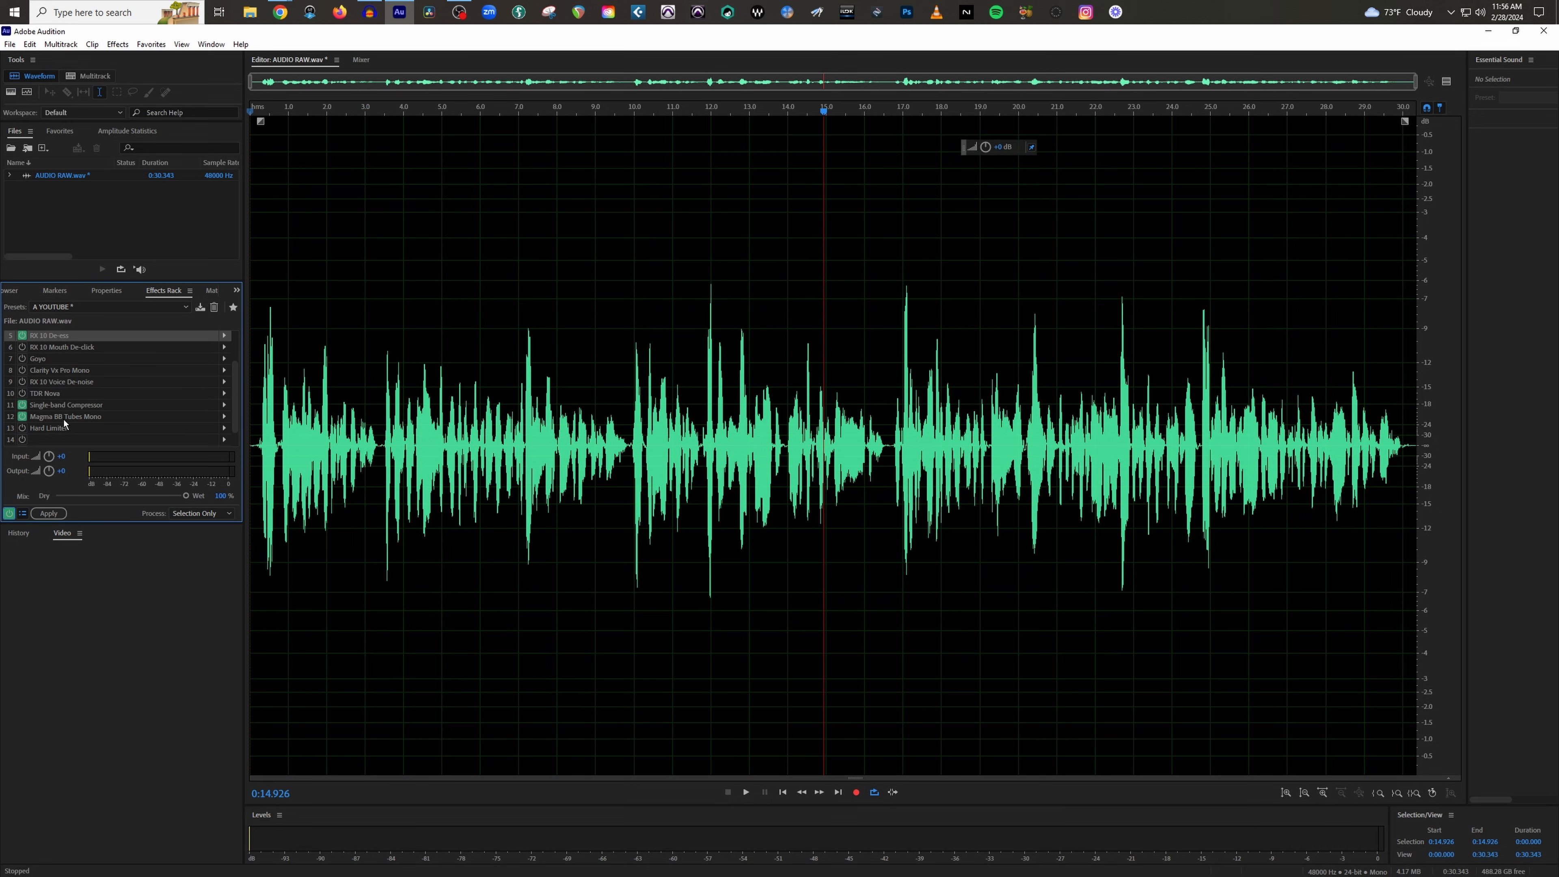
scroll(63, 420, "up", 4)
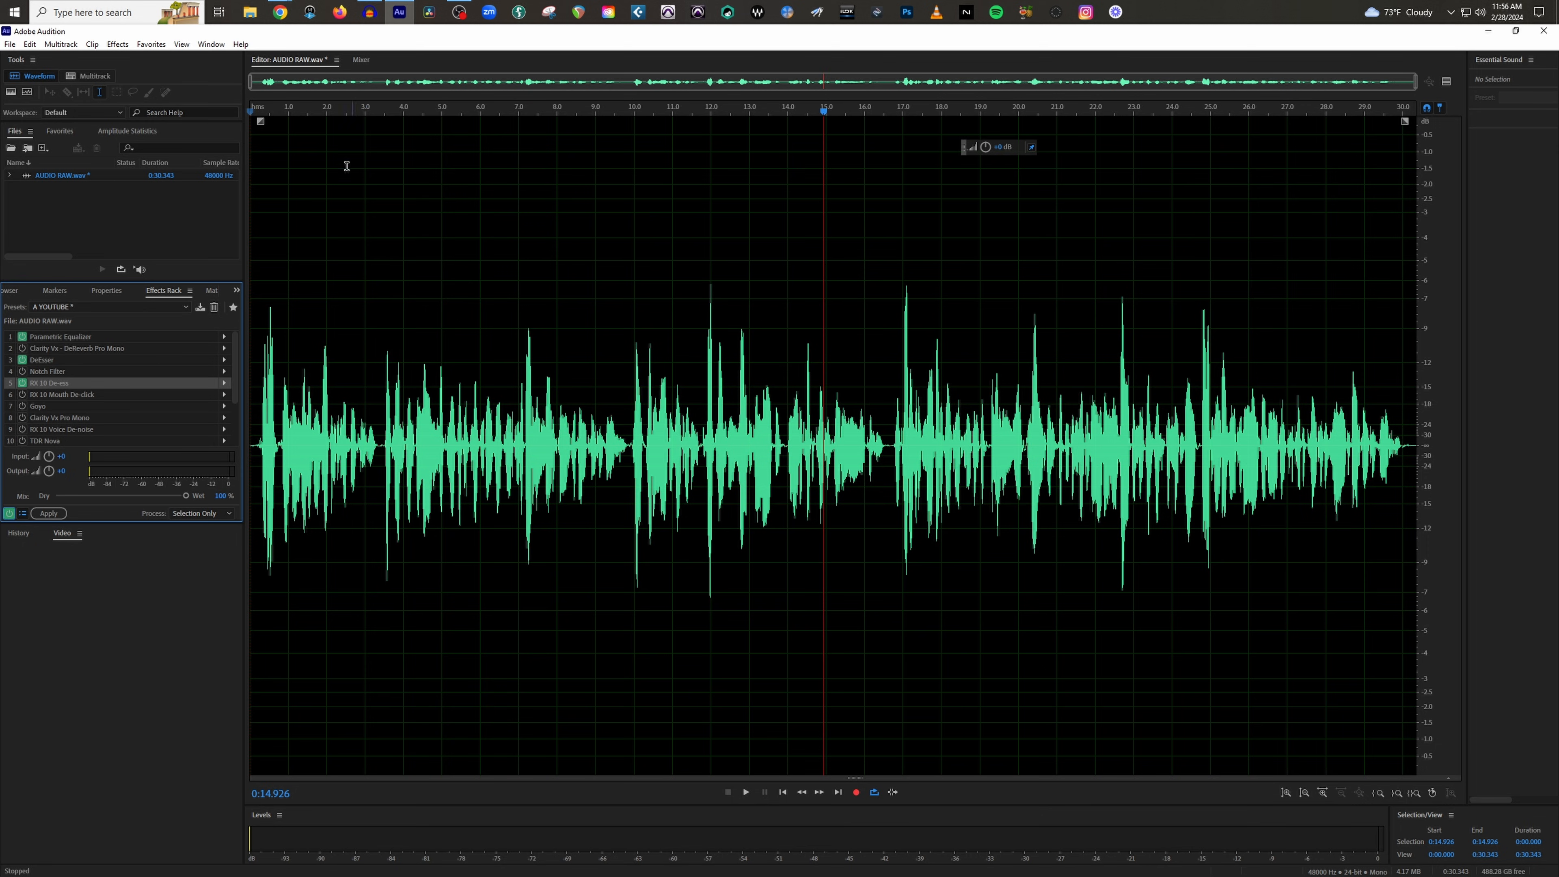
Return the playhead to the start and switch on Clarity Vx DeReverb Pro, RX 10 Mouth De-click and Clarity Vx Pro in the rack
left_click_drag(304, 108, 250, 109)
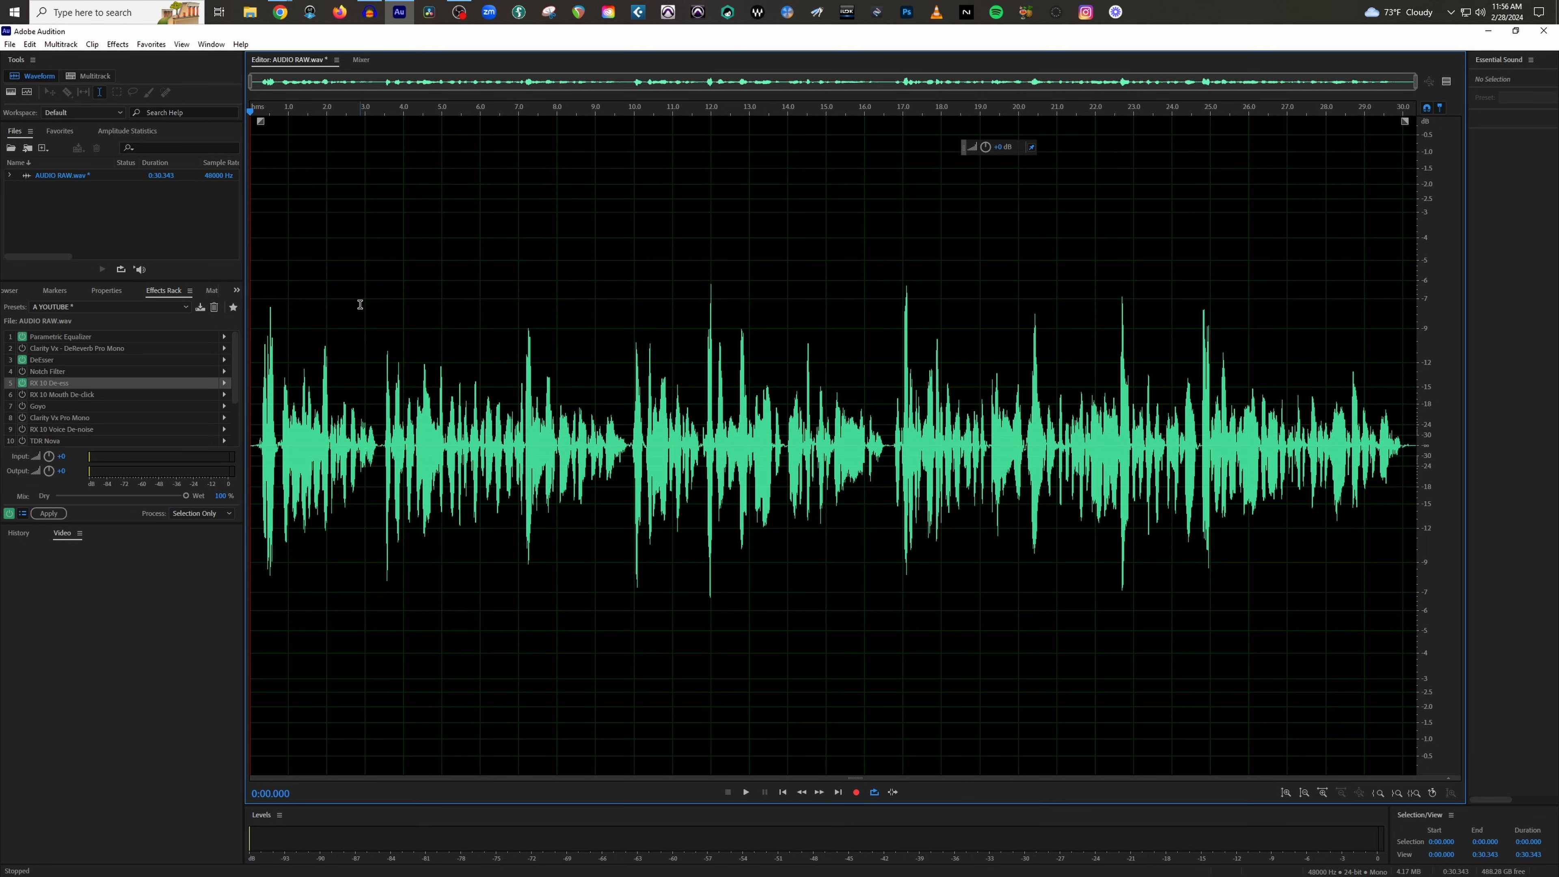
left_click(22, 348)
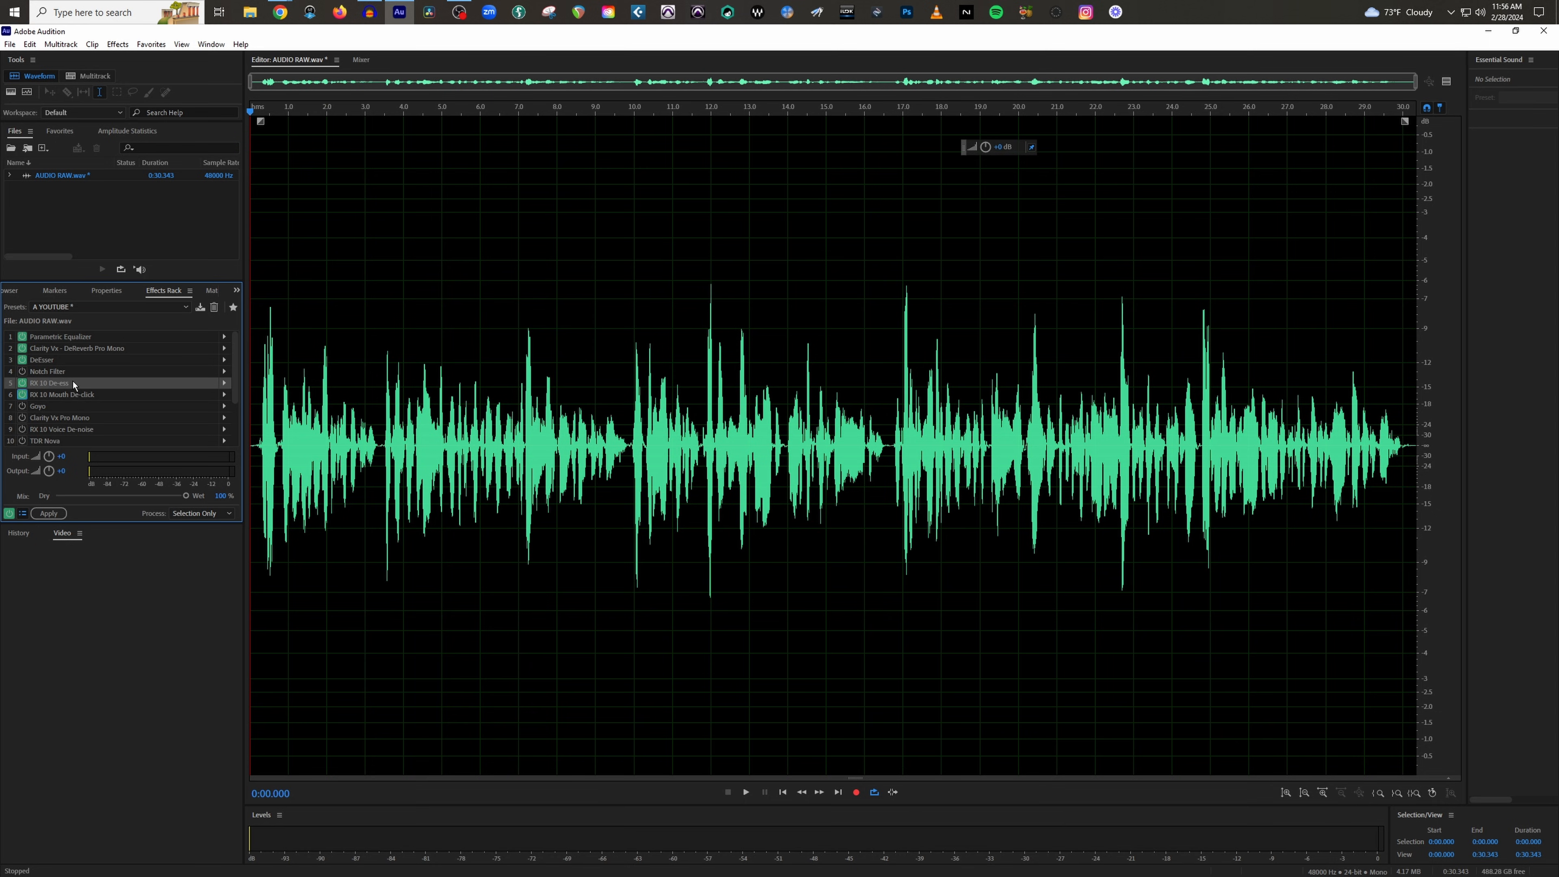
scroll(73, 381, "down", 2)
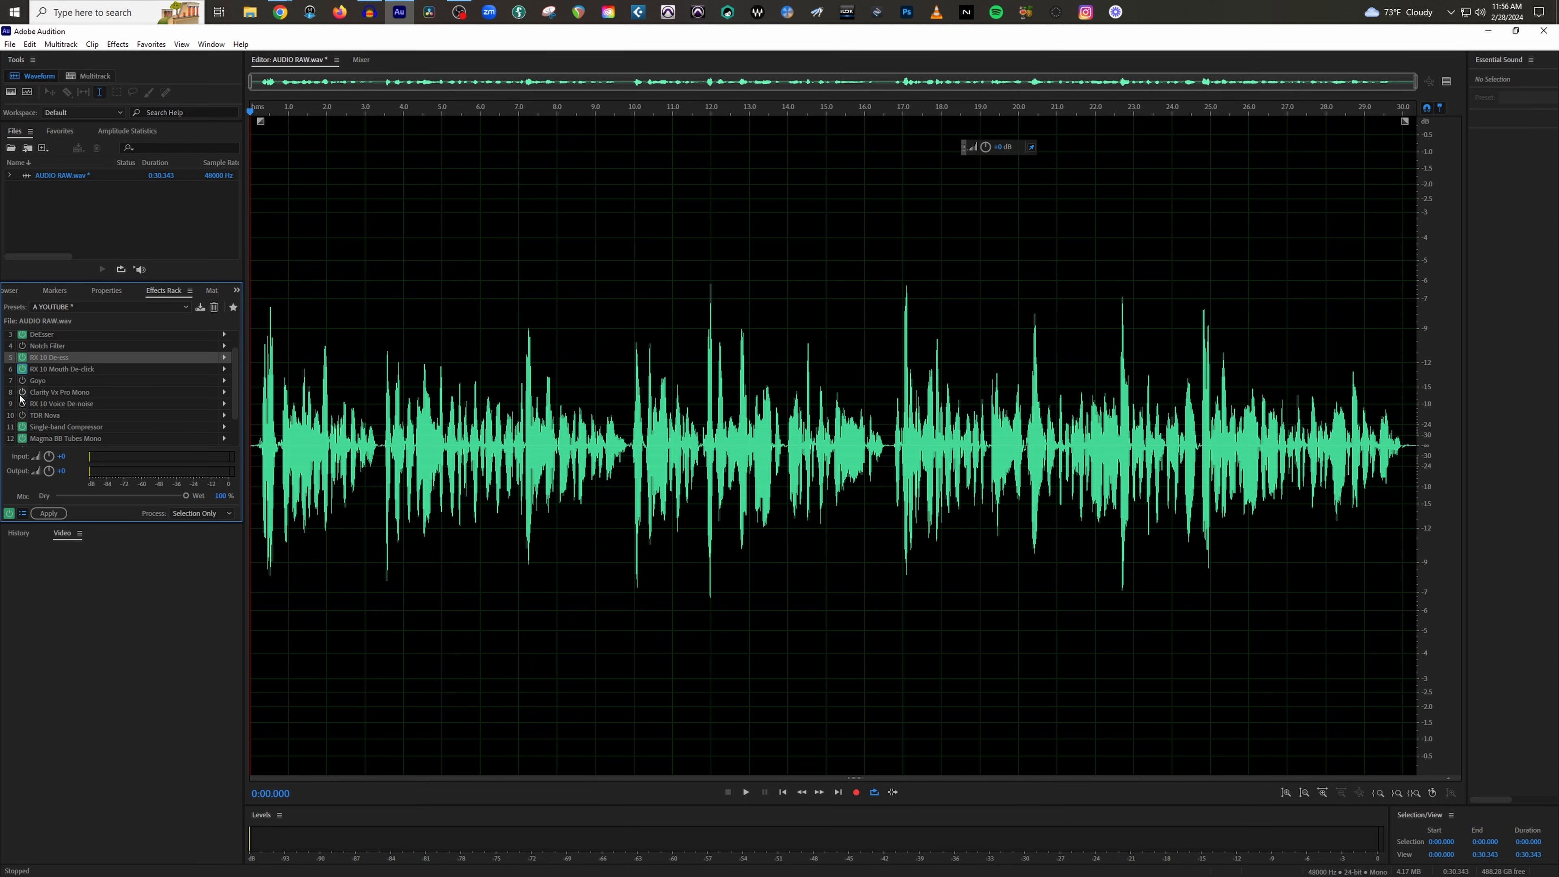
double_click(37, 392)
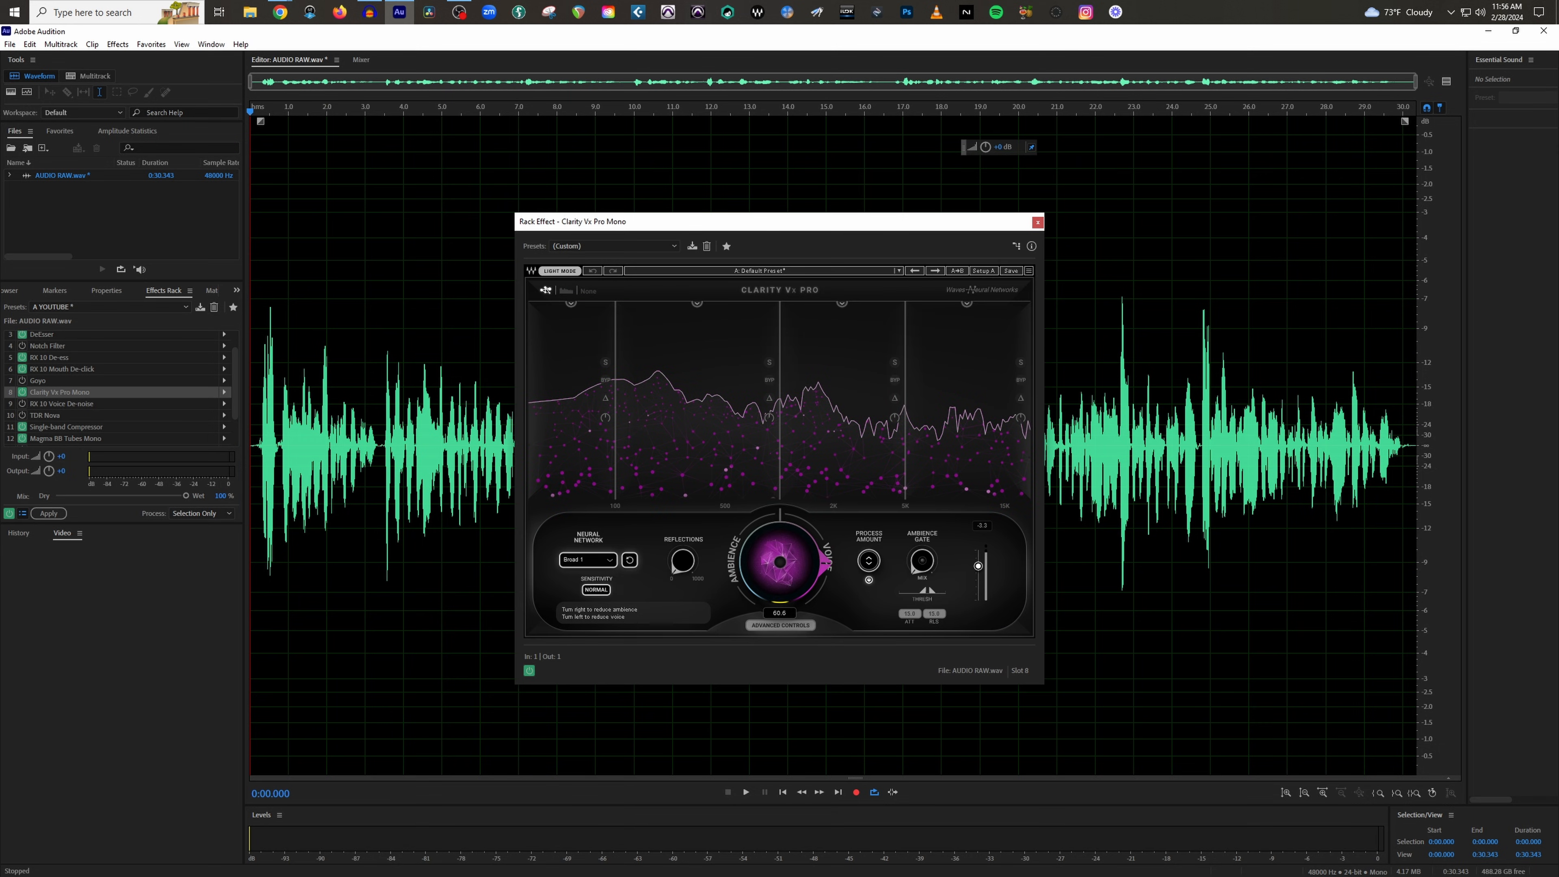
left_click(1037, 222)
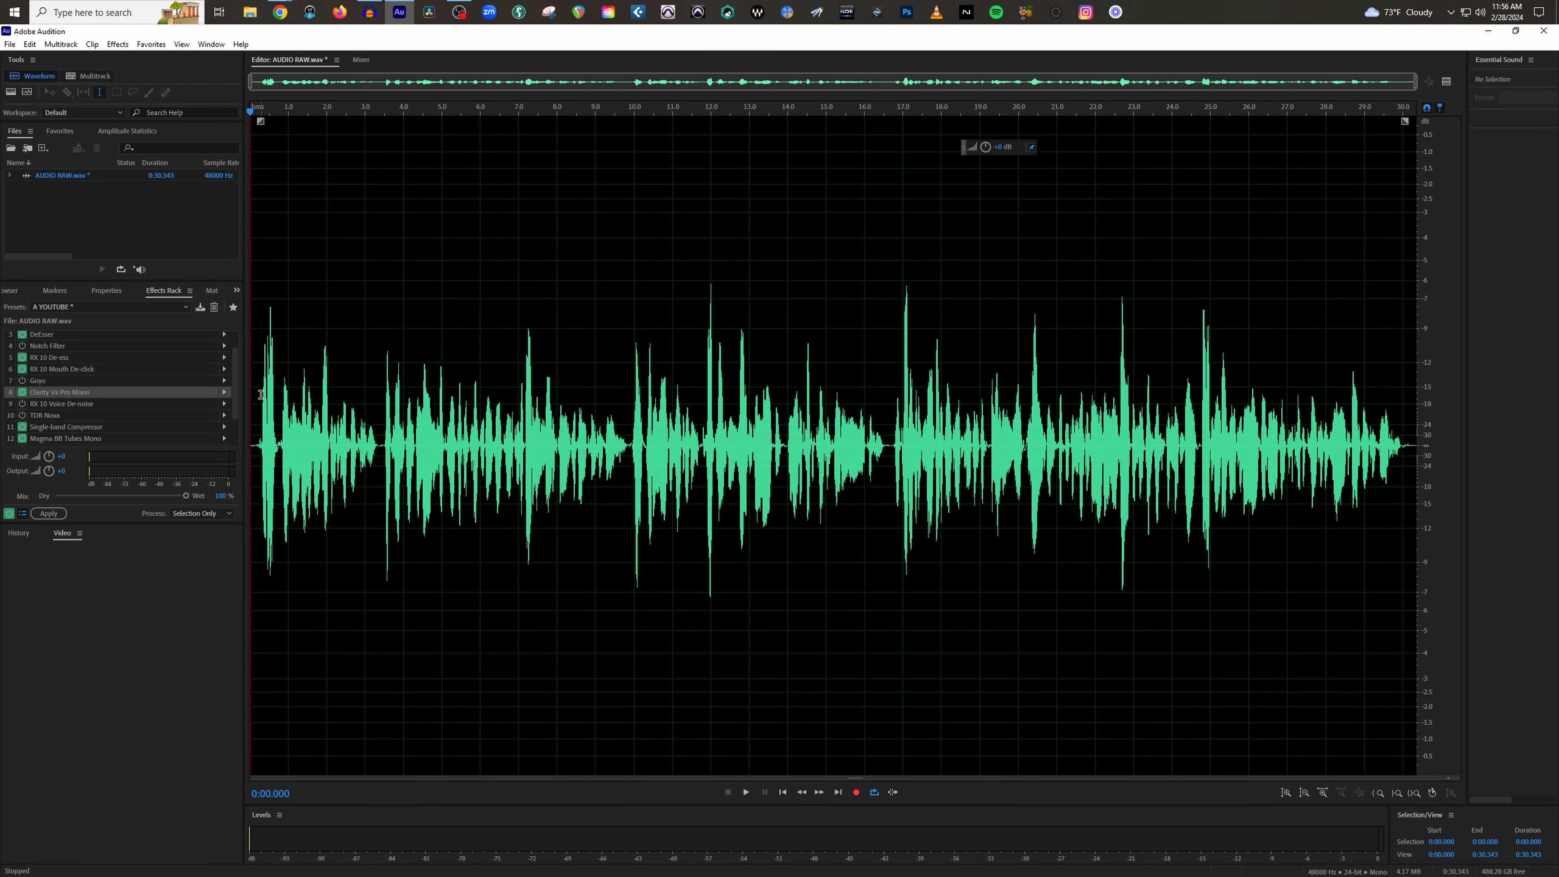
Switch on the Hard Limiter in the effects rack and slightly lower its input boost
scroll(93, 375, "down", 2)
left_click(22, 424)
double_click(46, 424)
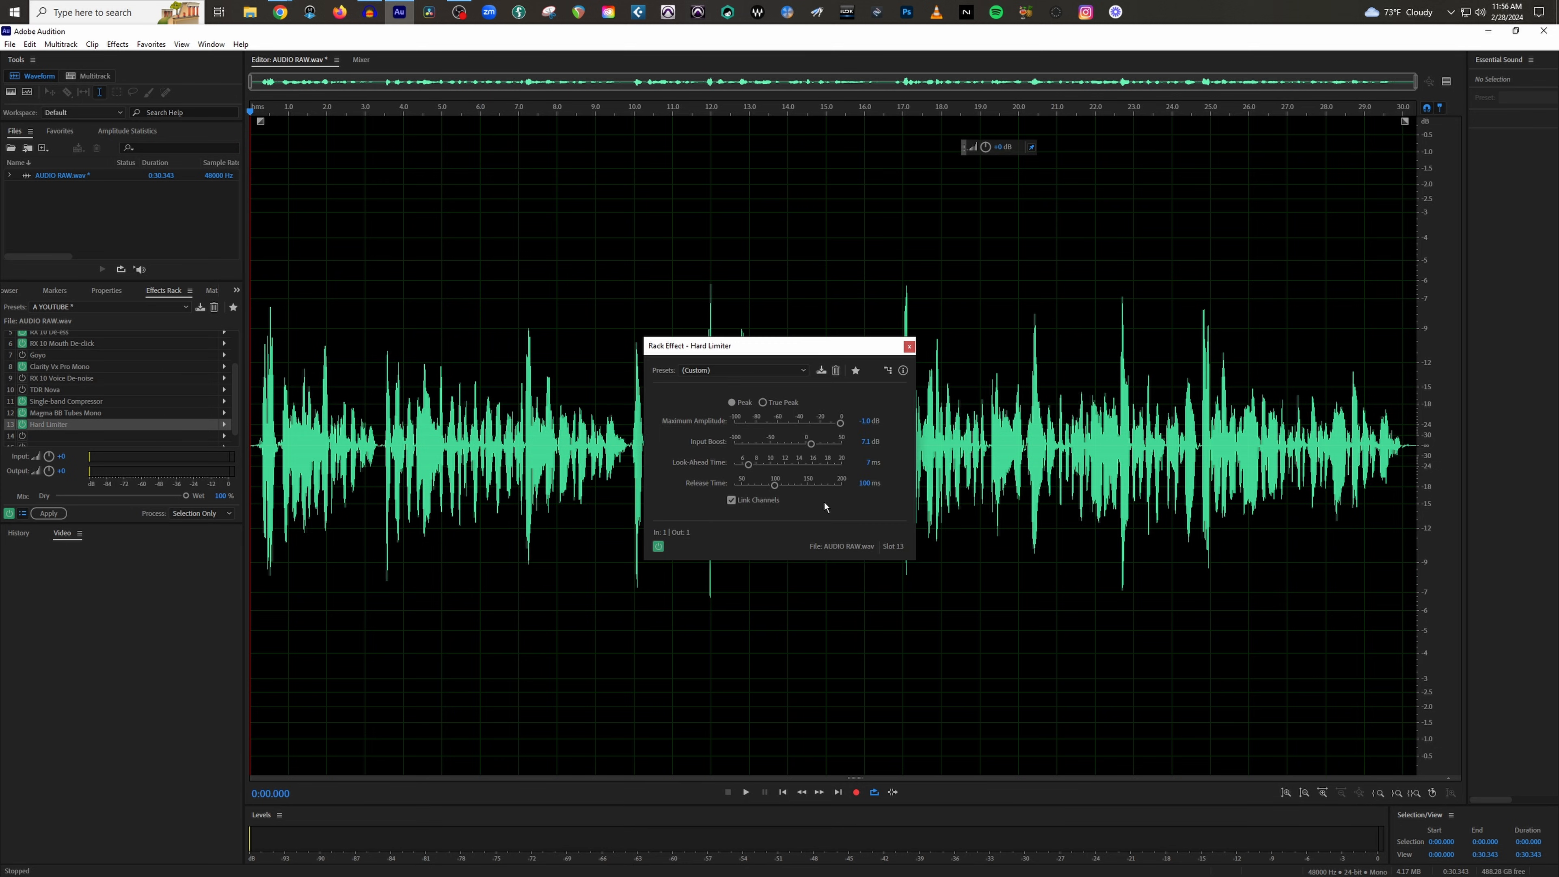
left_click_drag(812, 444, 804, 449)
left_click(909, 346)
Play the recording from the start, repeatedly bypassing and re-enabling the whole effects rack to compare, and return the playhead to the start
scroll(152, 391, "up", 3)
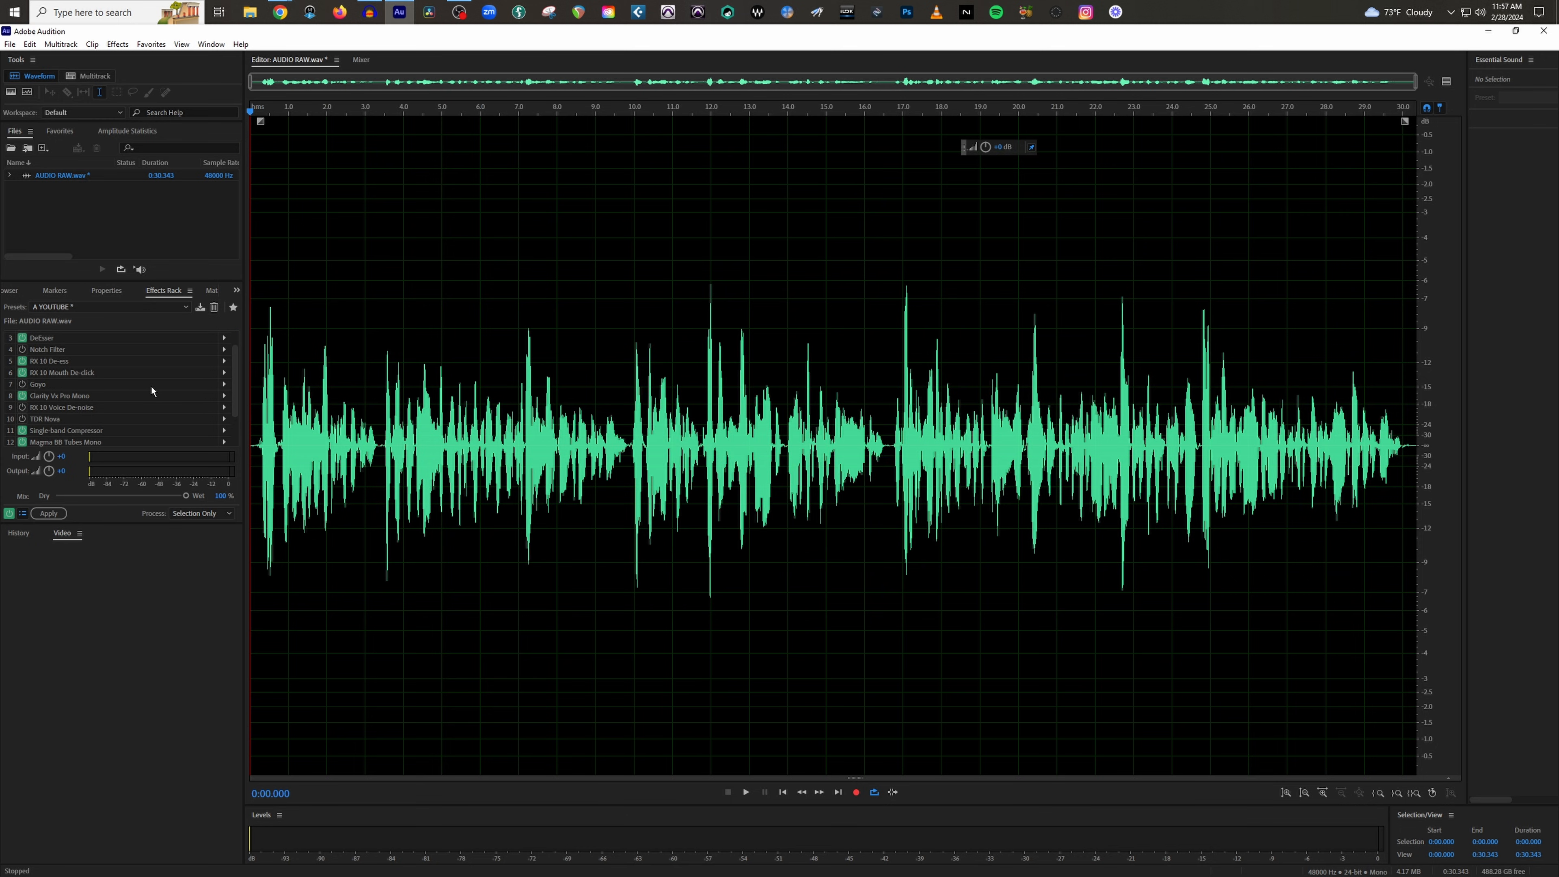
left_click_drag(295, 111, 136, 111)
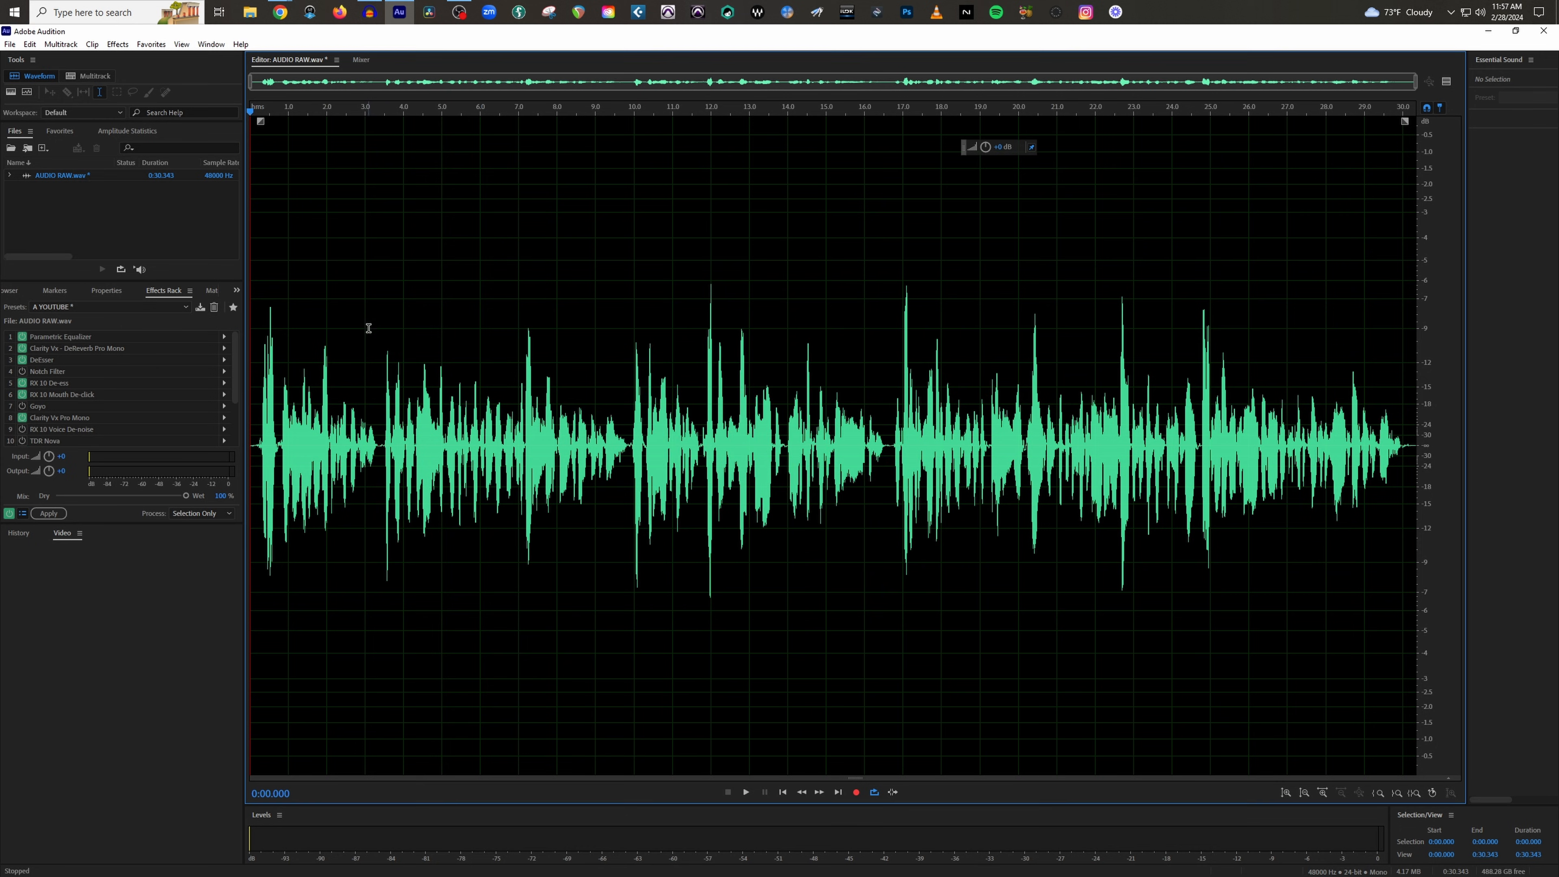
key("space")
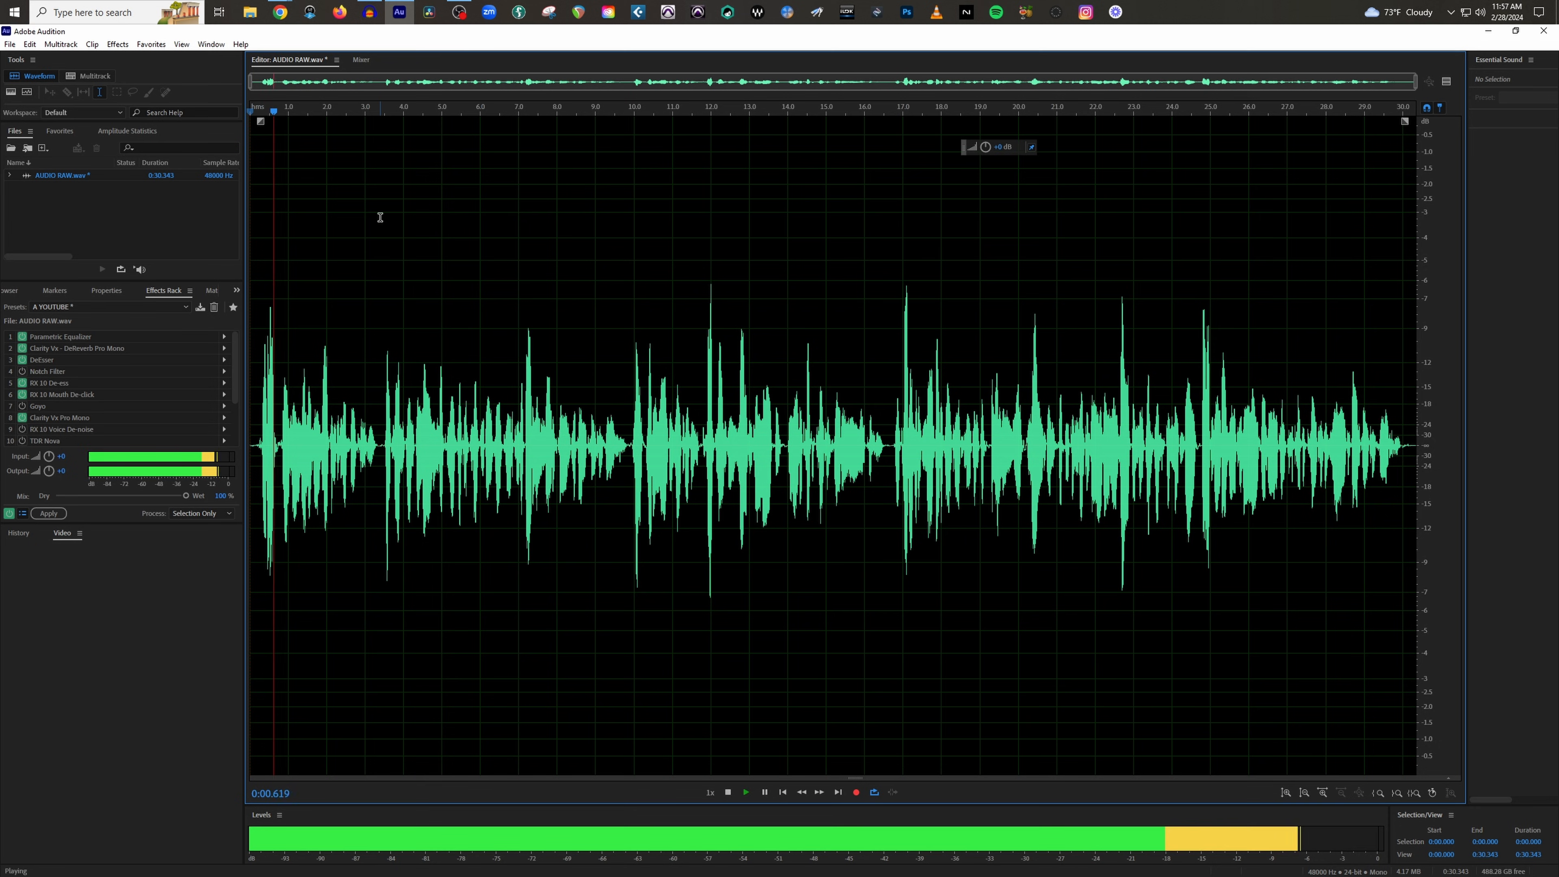
left_click(9, 516)
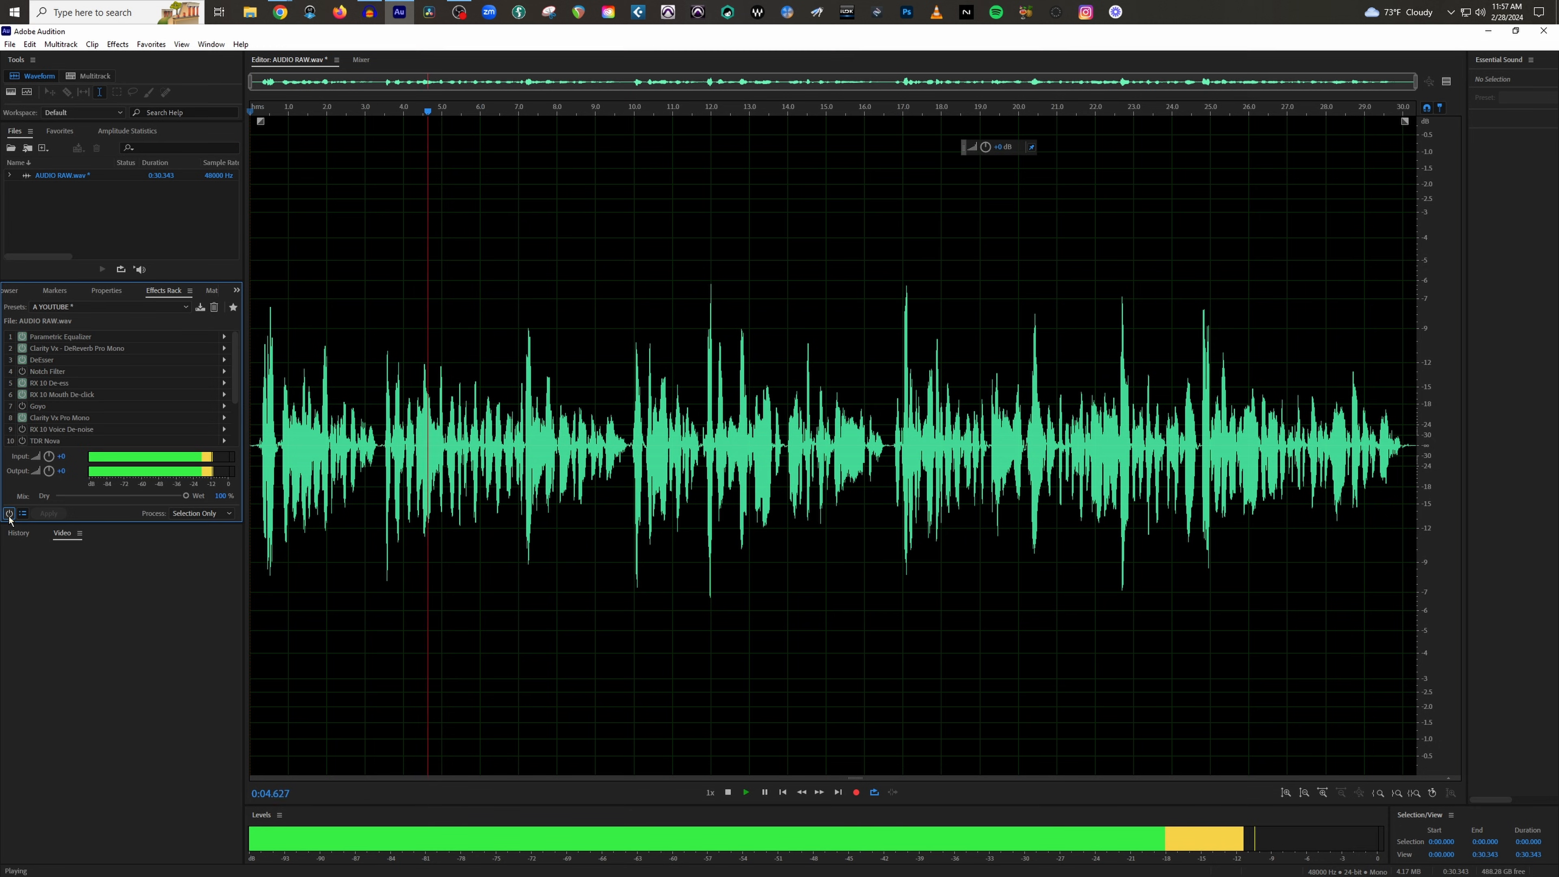
left_click(10, 515)
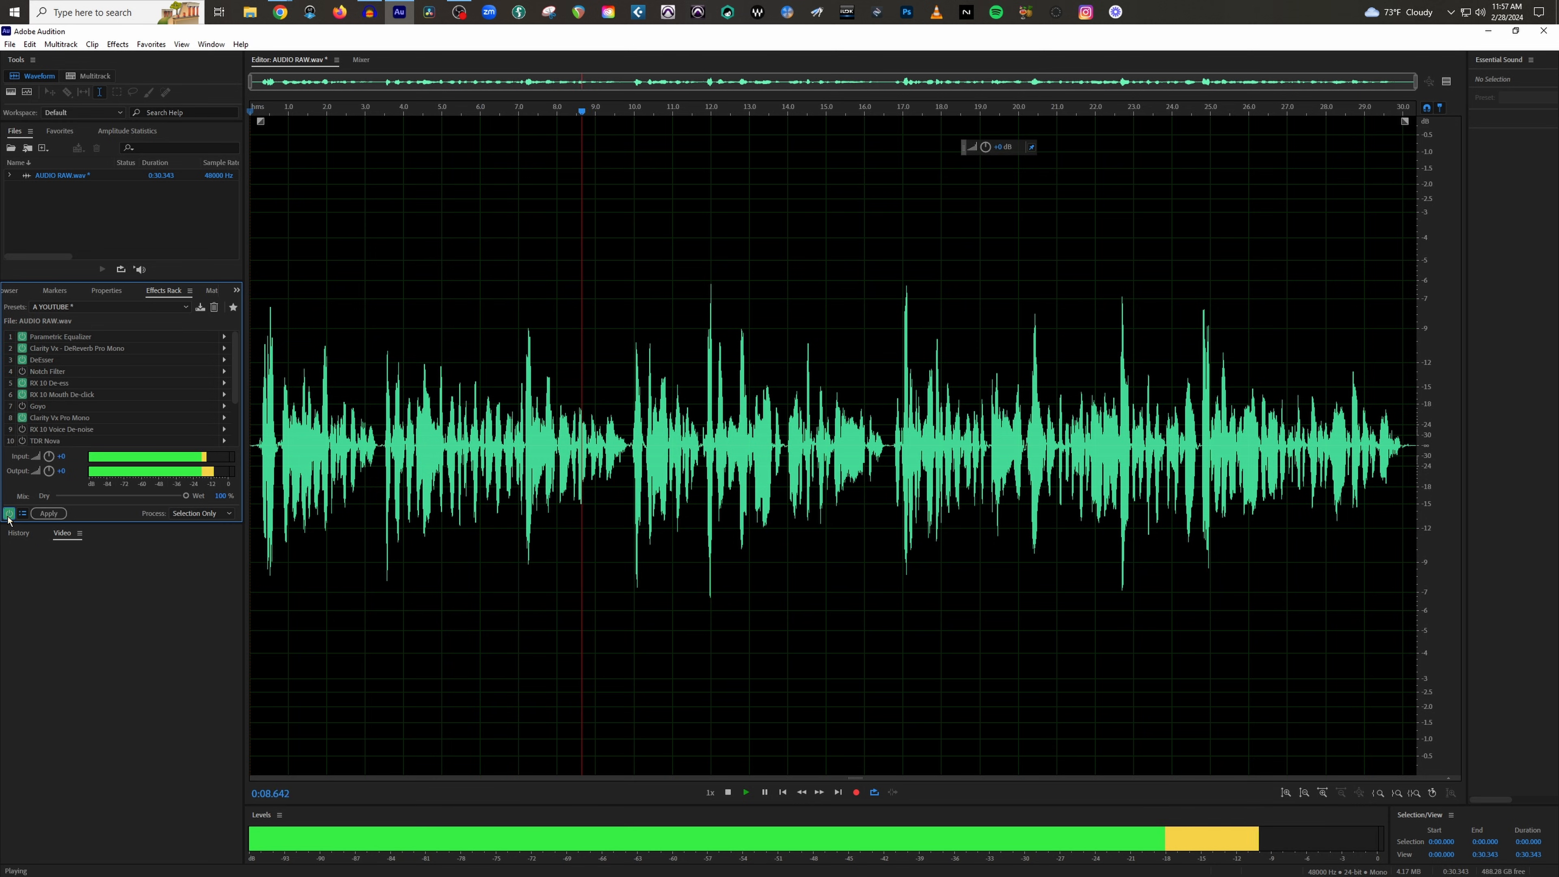
left_click(9, 514)
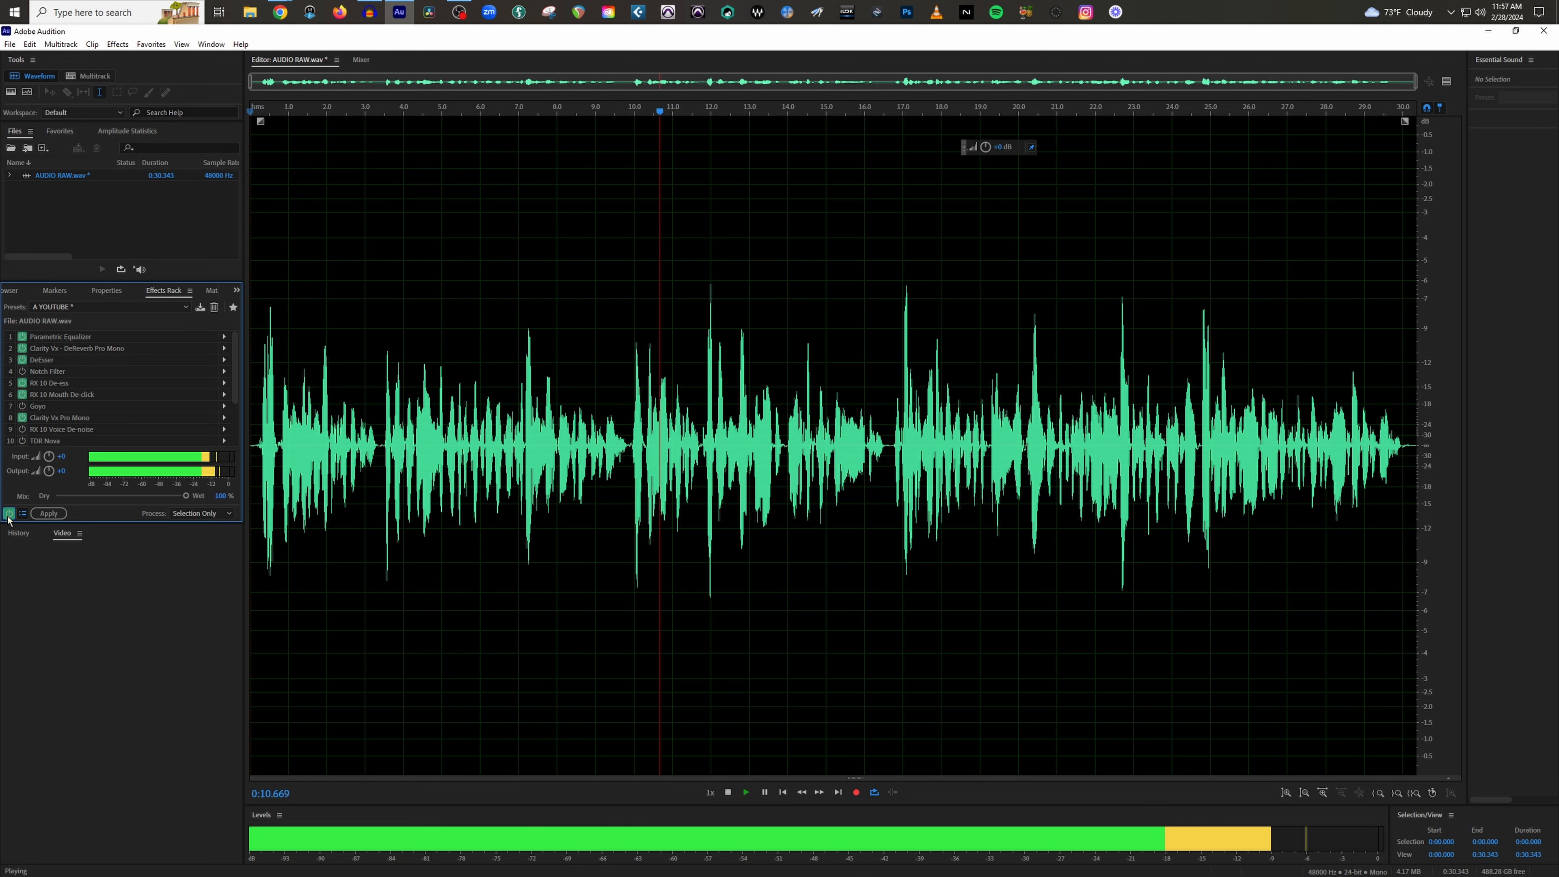
left_click(8, 513)
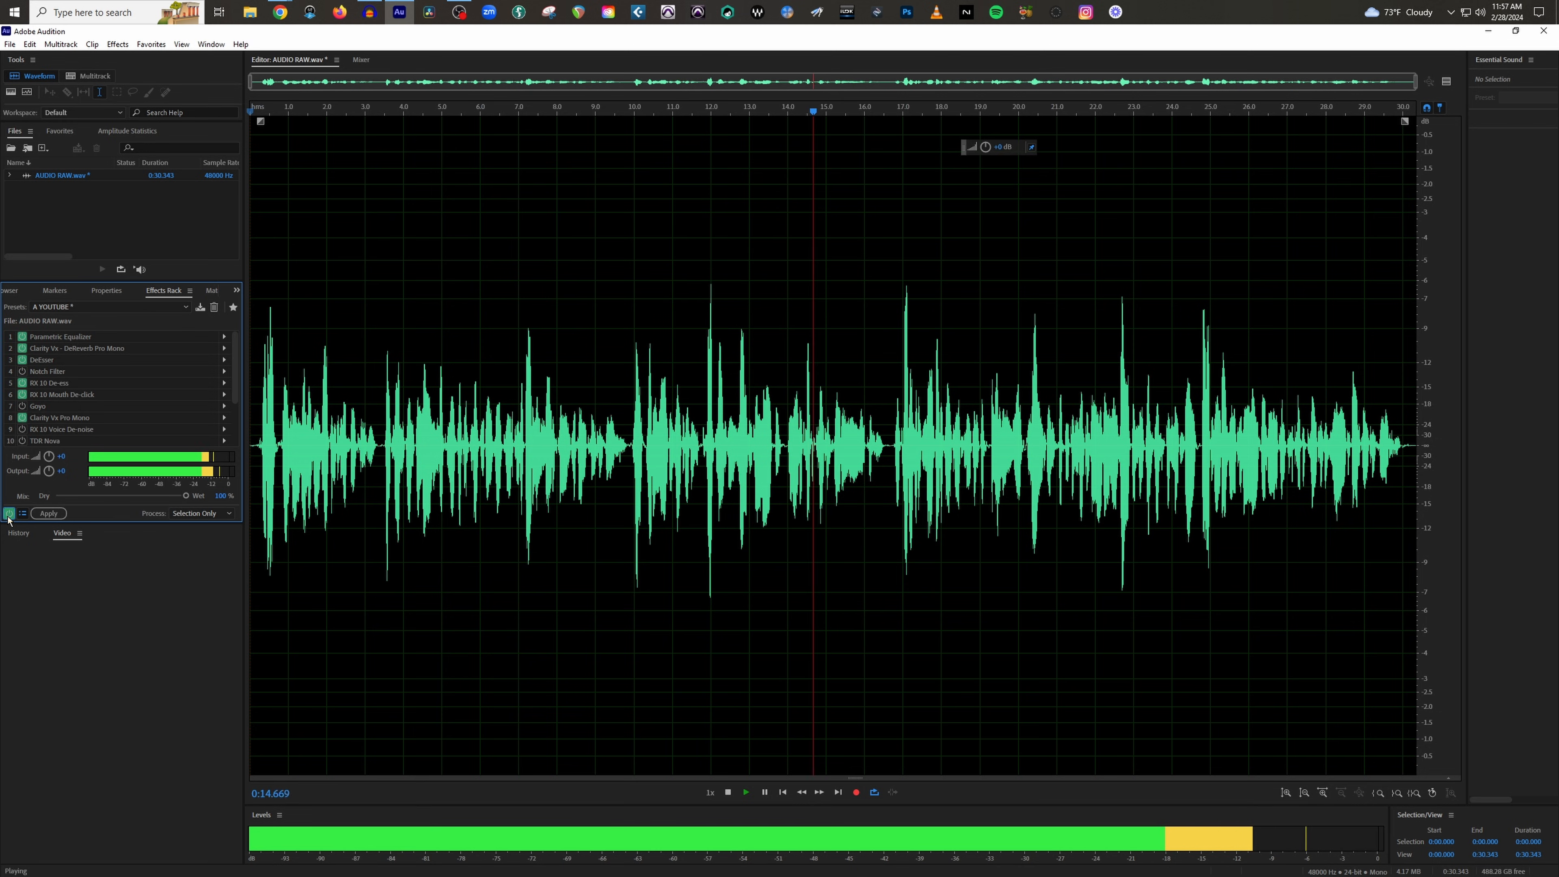
left_click(8, 513)
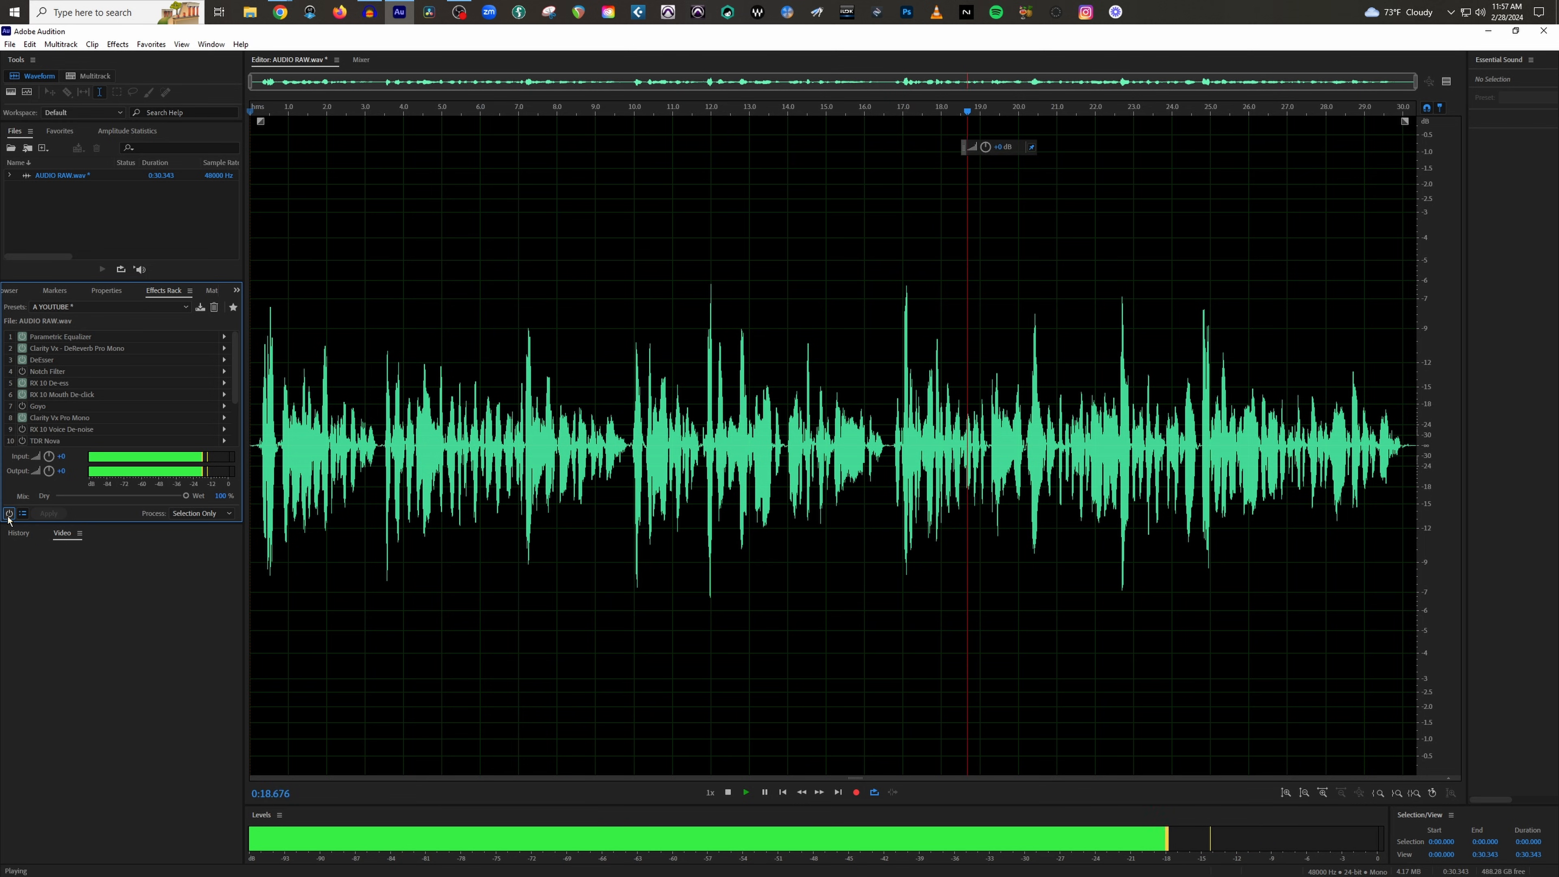
left_click(9, 513)
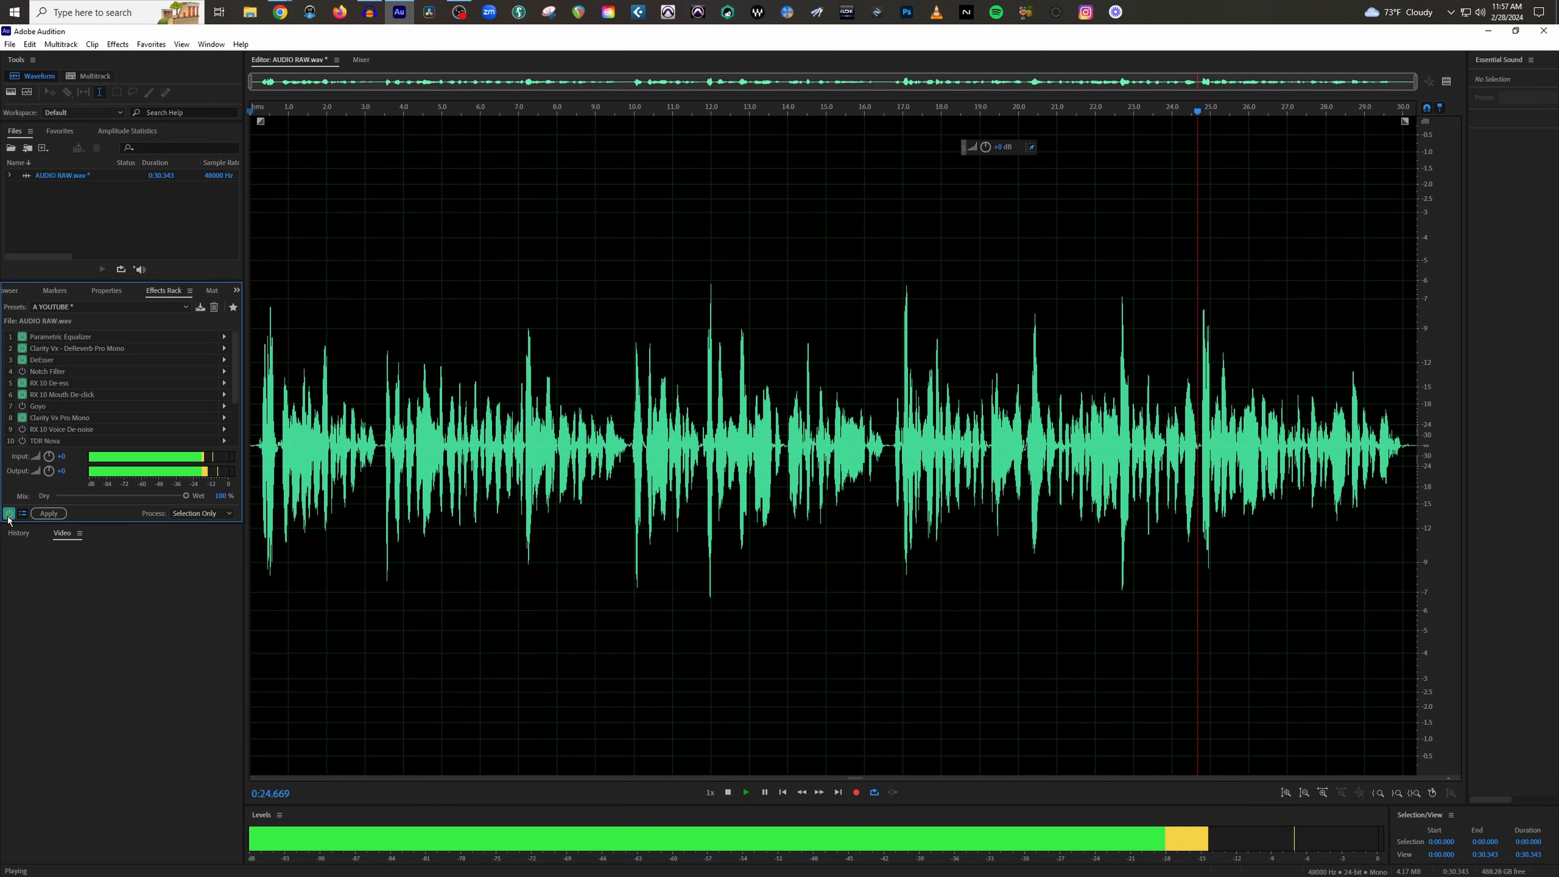
key("space")
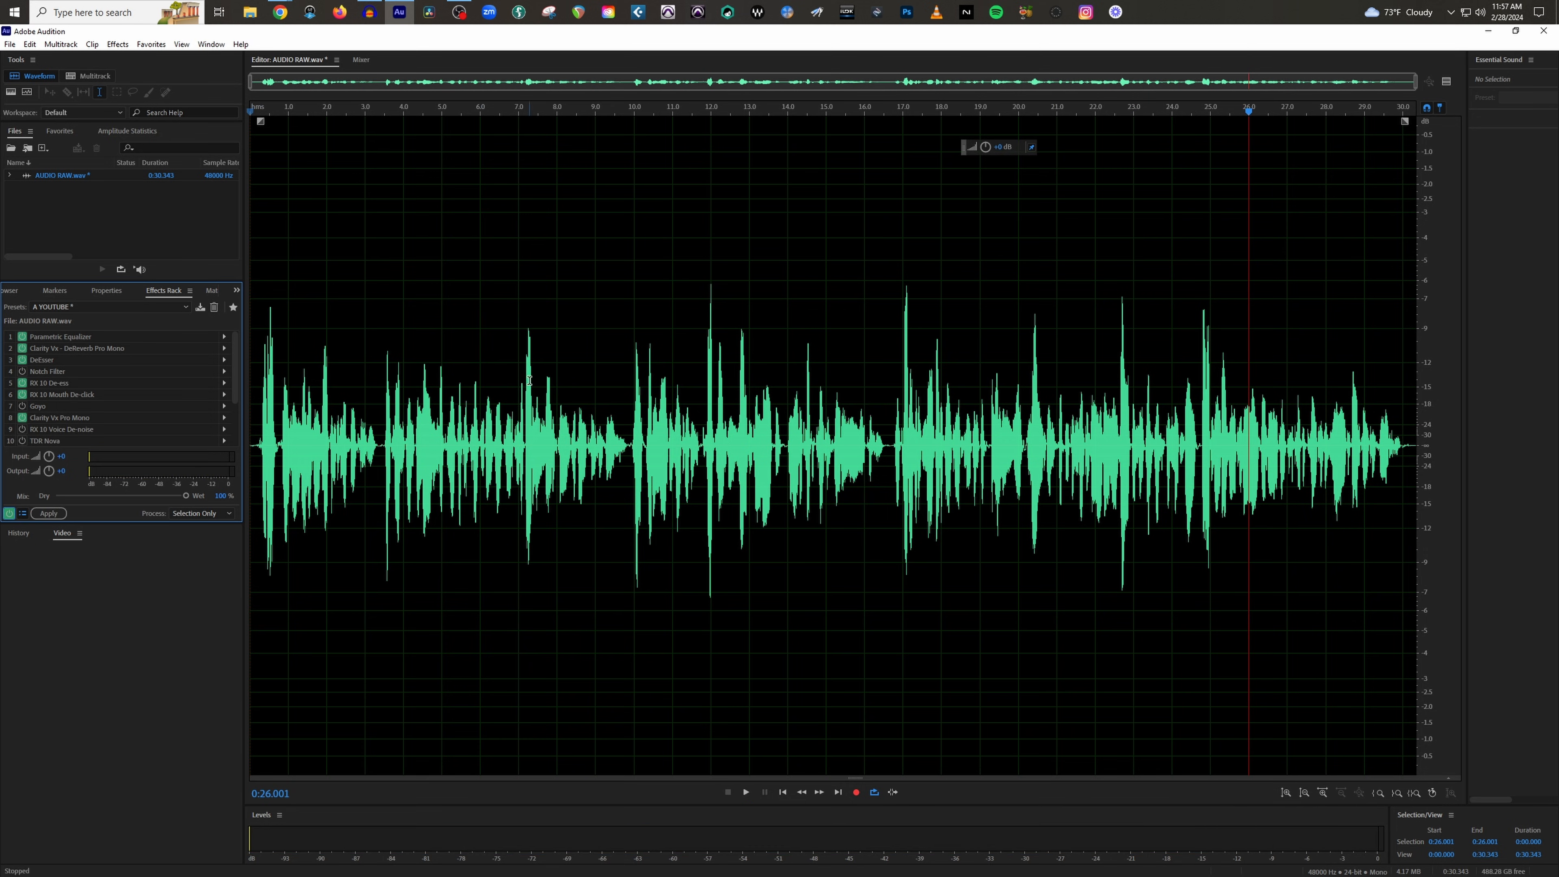
left_click_drag(403, 114, 101, 115)
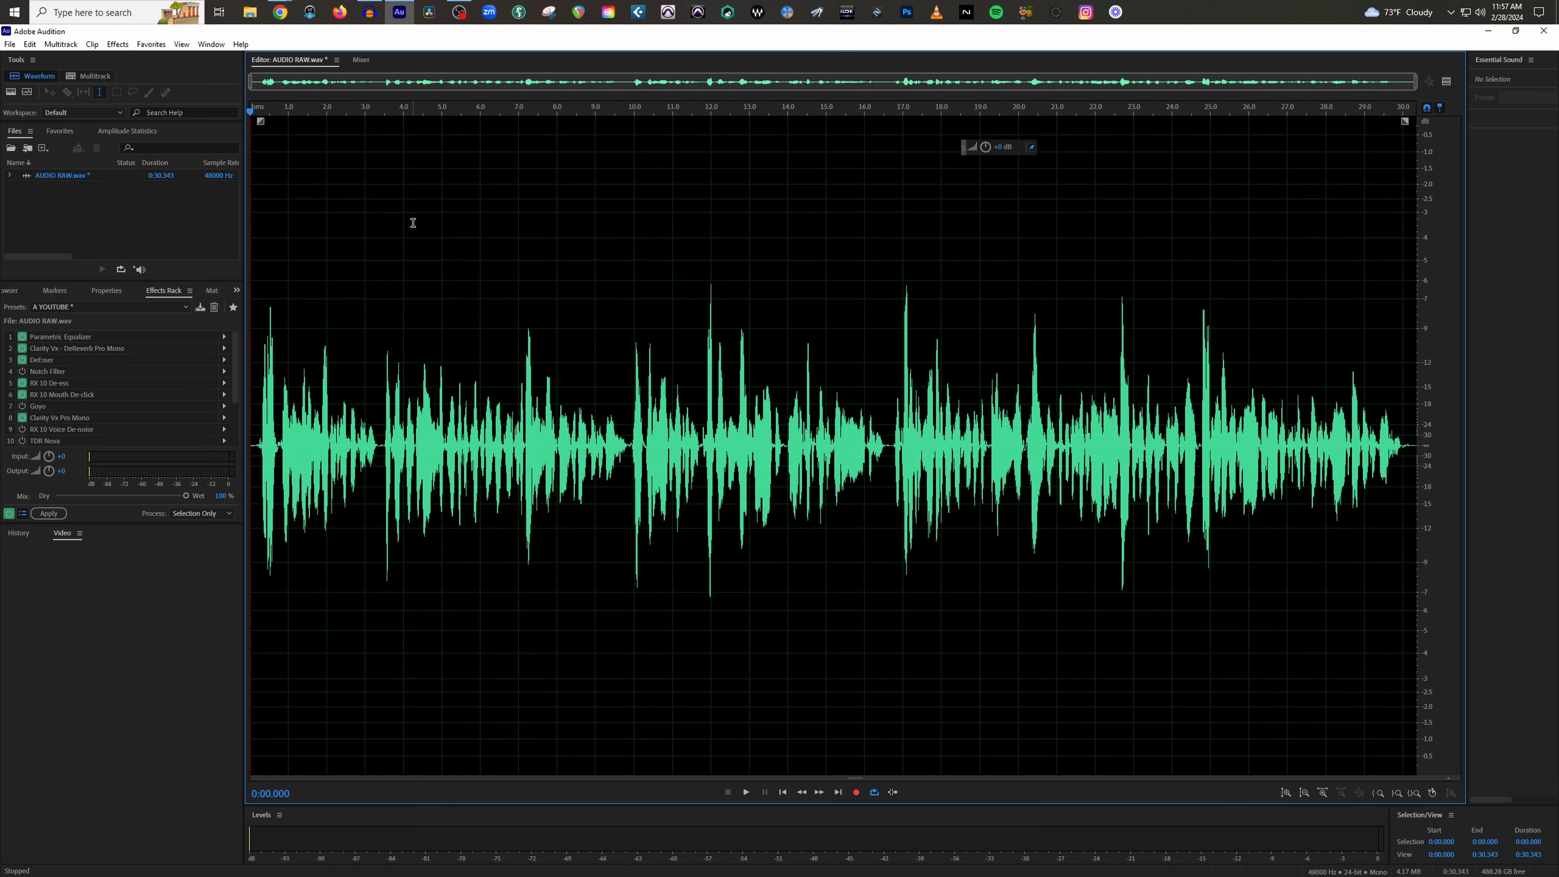